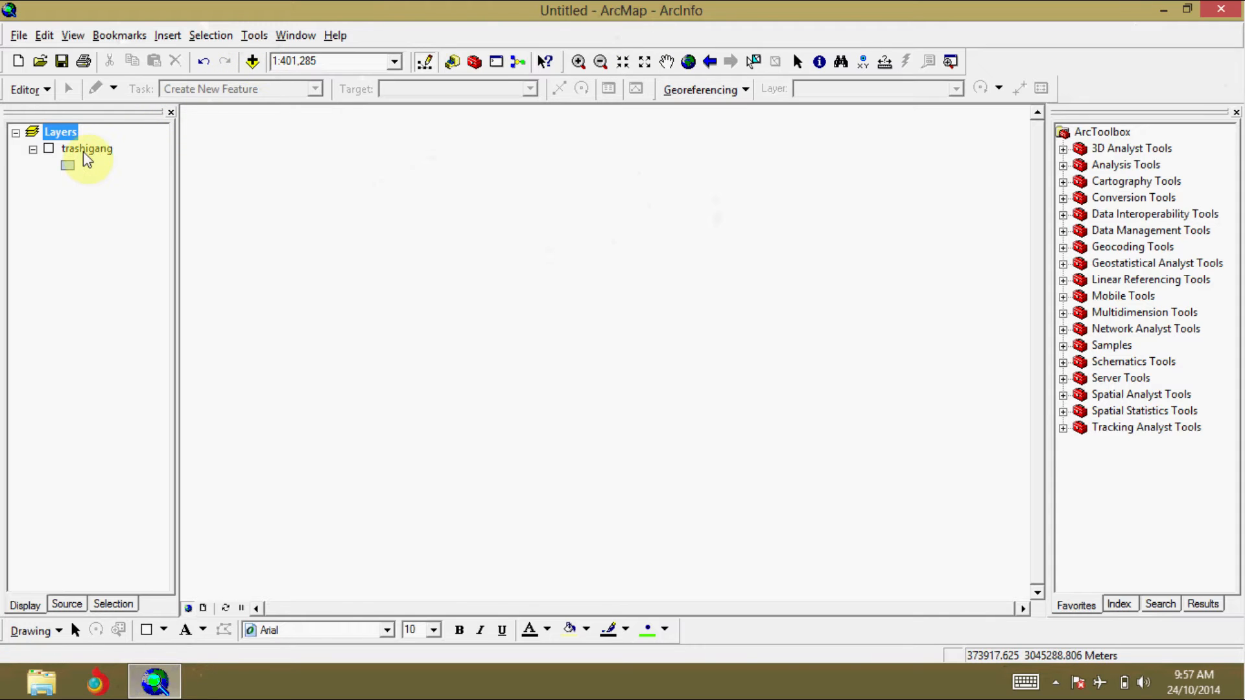
Step: Turn on the trashigang layer and label its features
{"action": "left_click", "coordinate": [49, 149]}
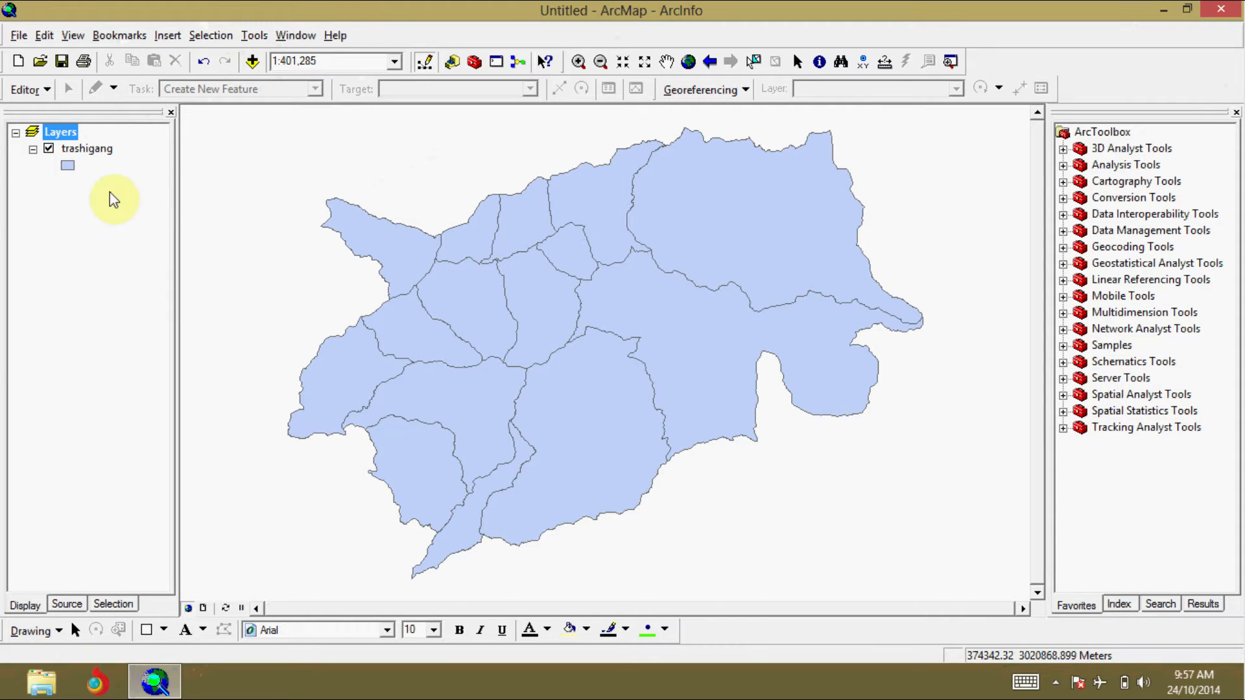
{"action": "right_click", "coordinate": [86, 156]}
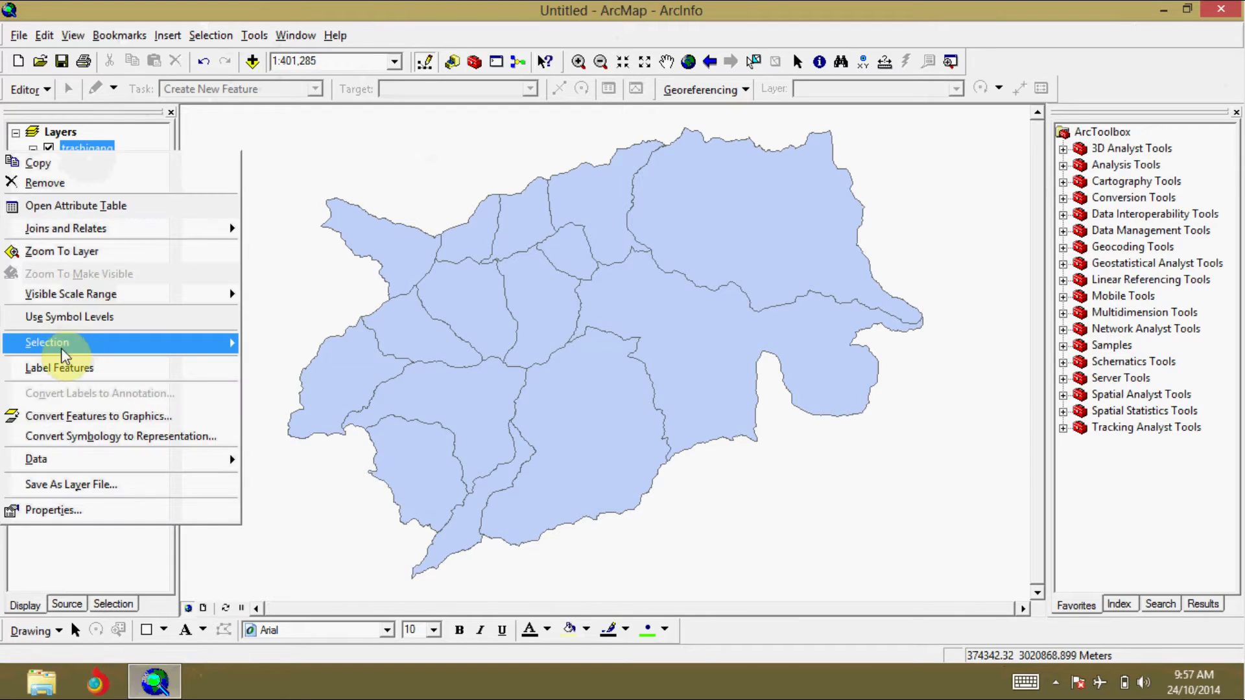
{"action": "left_click", "coordinate": [51, 374]}
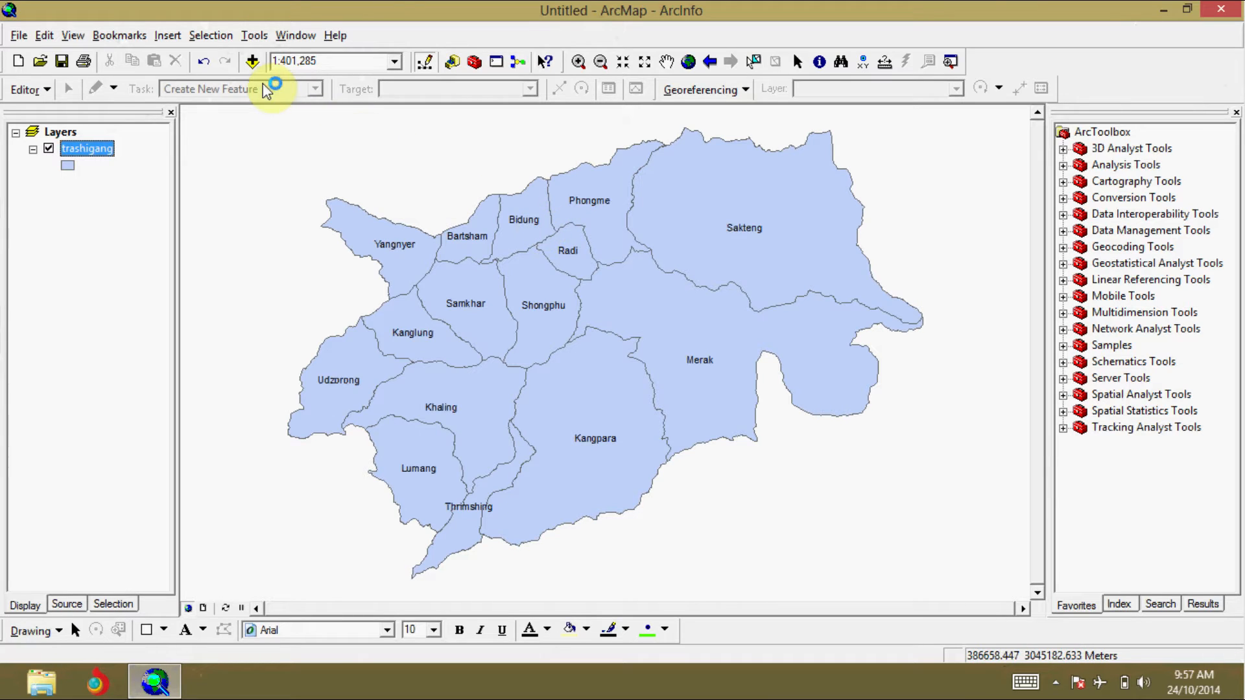
Step: Add the trial.jpg image from the Desktop to the map without building pyramids
{"action": "left_click", "coordinate": [253, 64]}
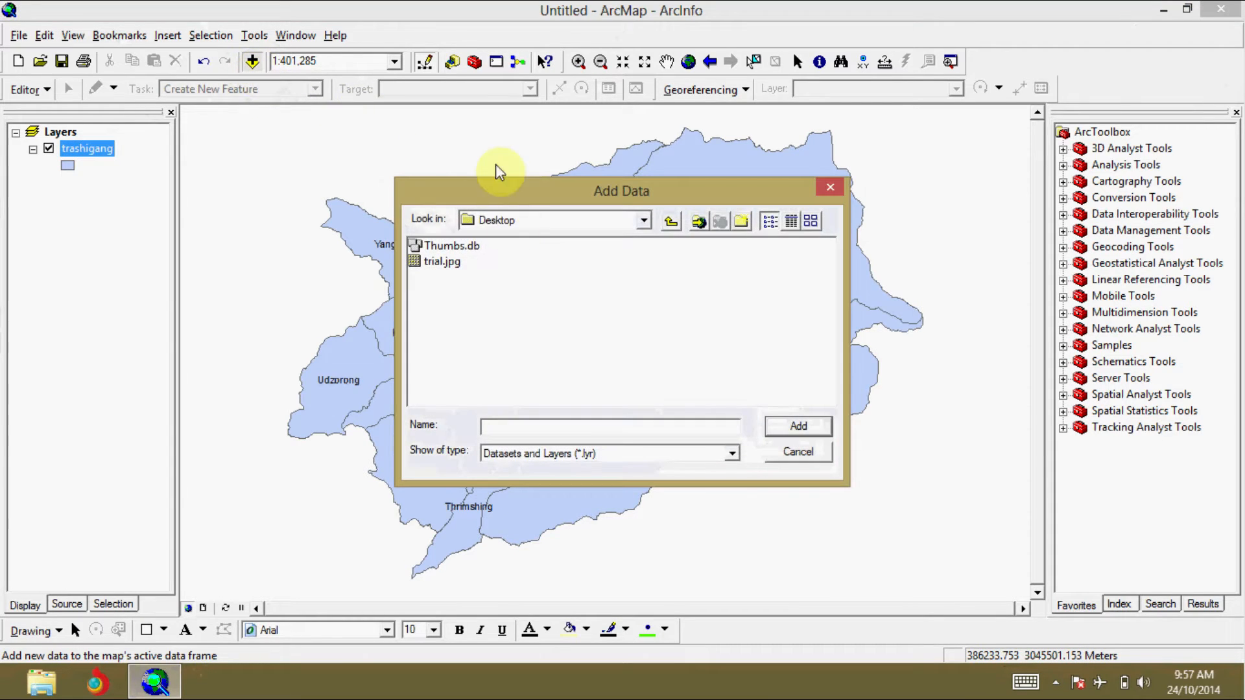
{"action": "left_click", "coordinate": [454, 263]}
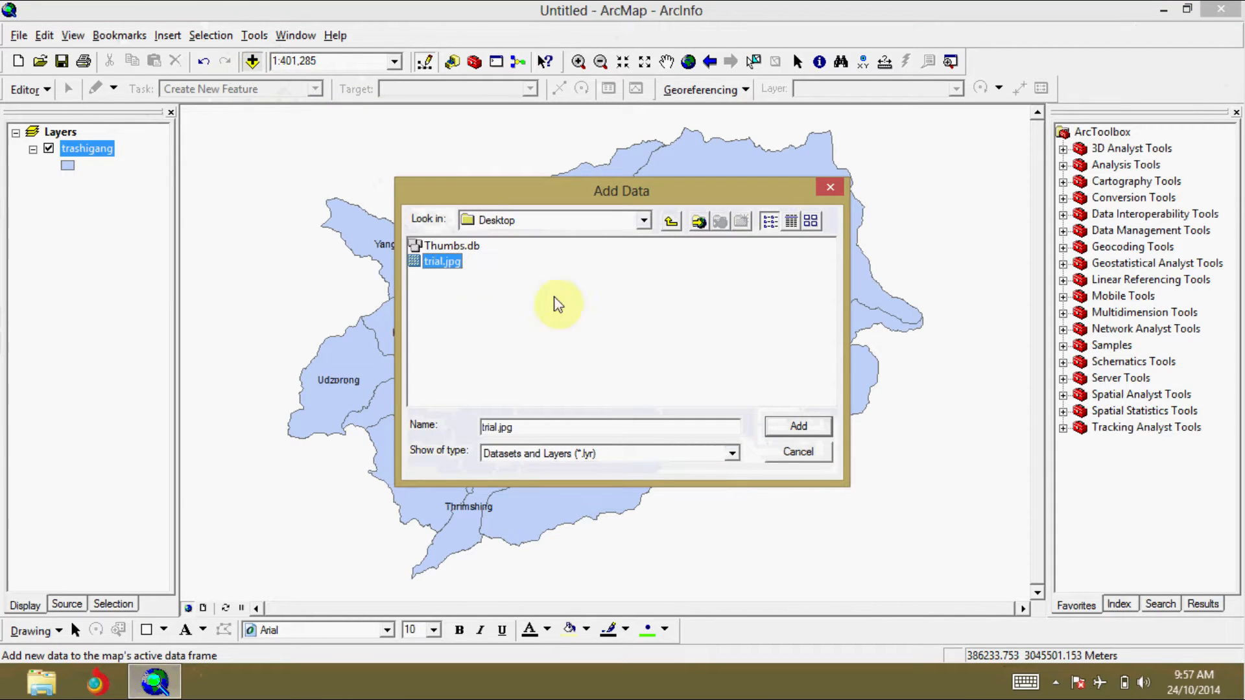
{"action": "left_click", "coordinate": [820, 425]}
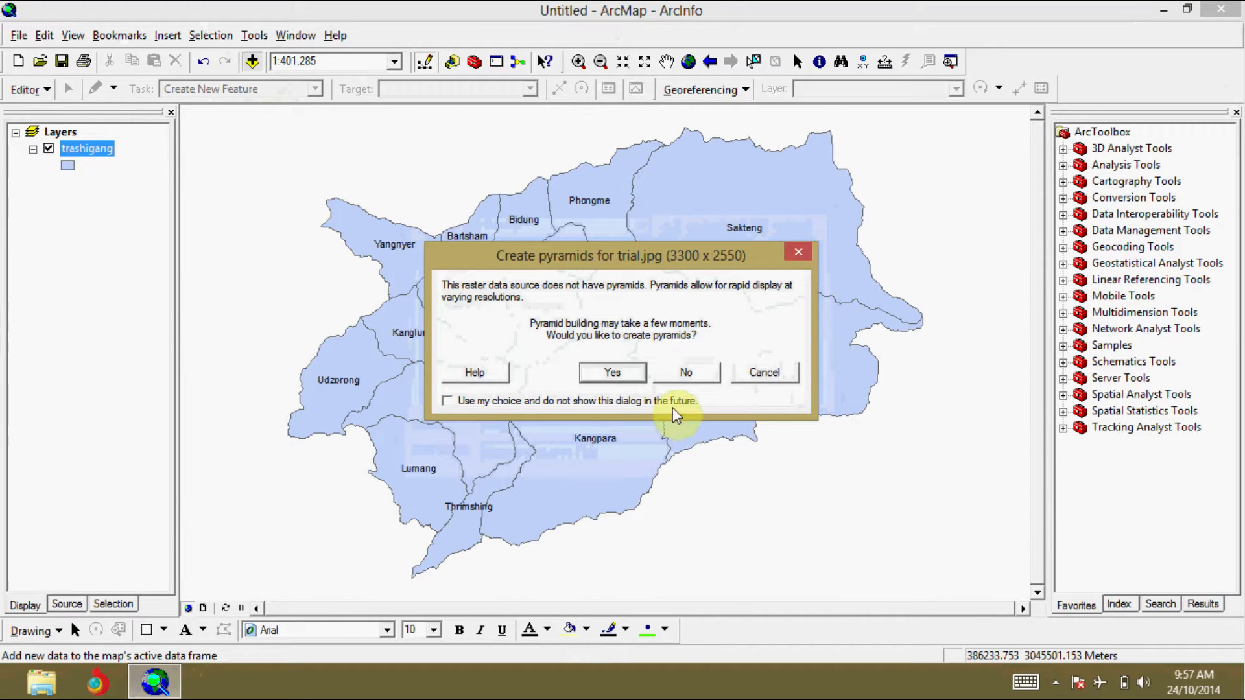
{"action": "left_click", "coordinate": [682, 379]}
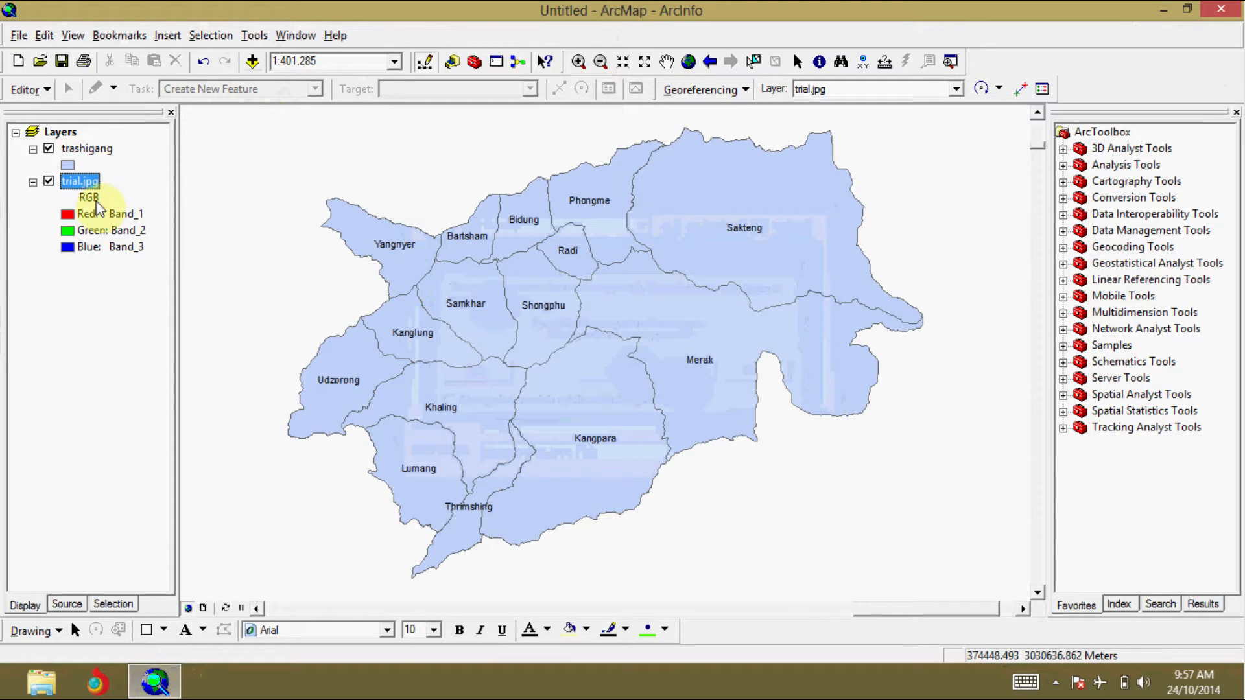
Step: Zoom to the full extent of the trial.jpg layer
{"action": "left_click", "coordinate": [84, 150]}
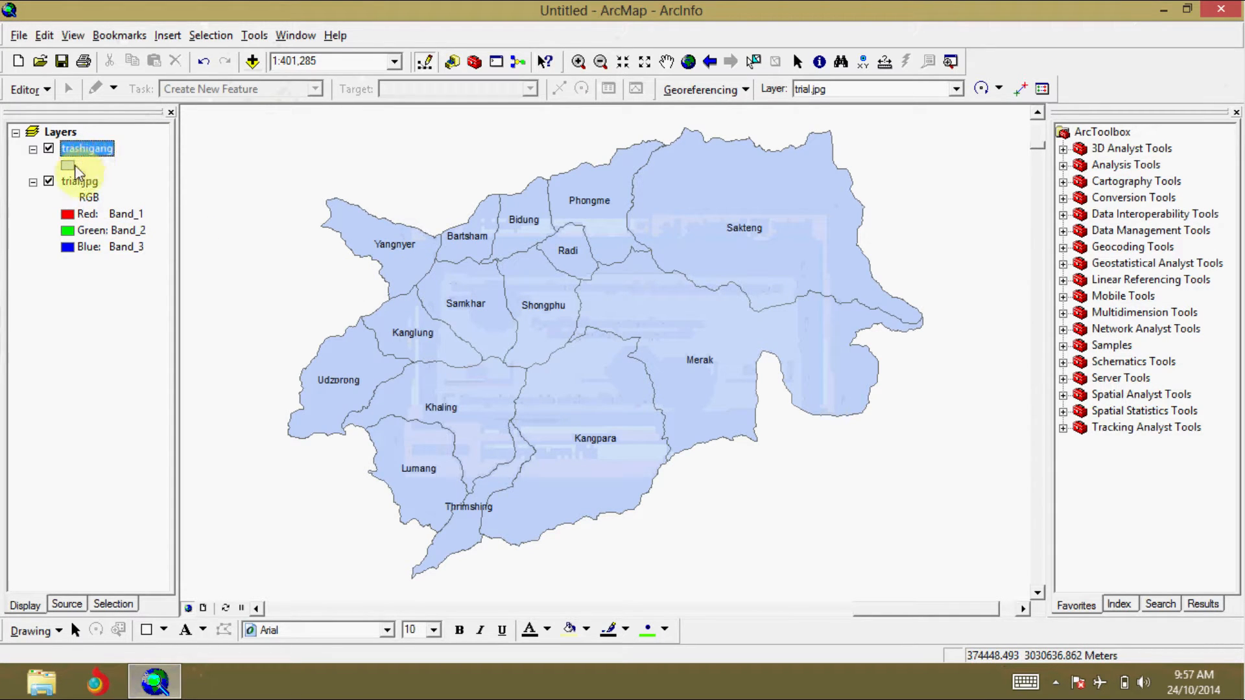
{"action": "left_click", "coordinate": [71, 183]}
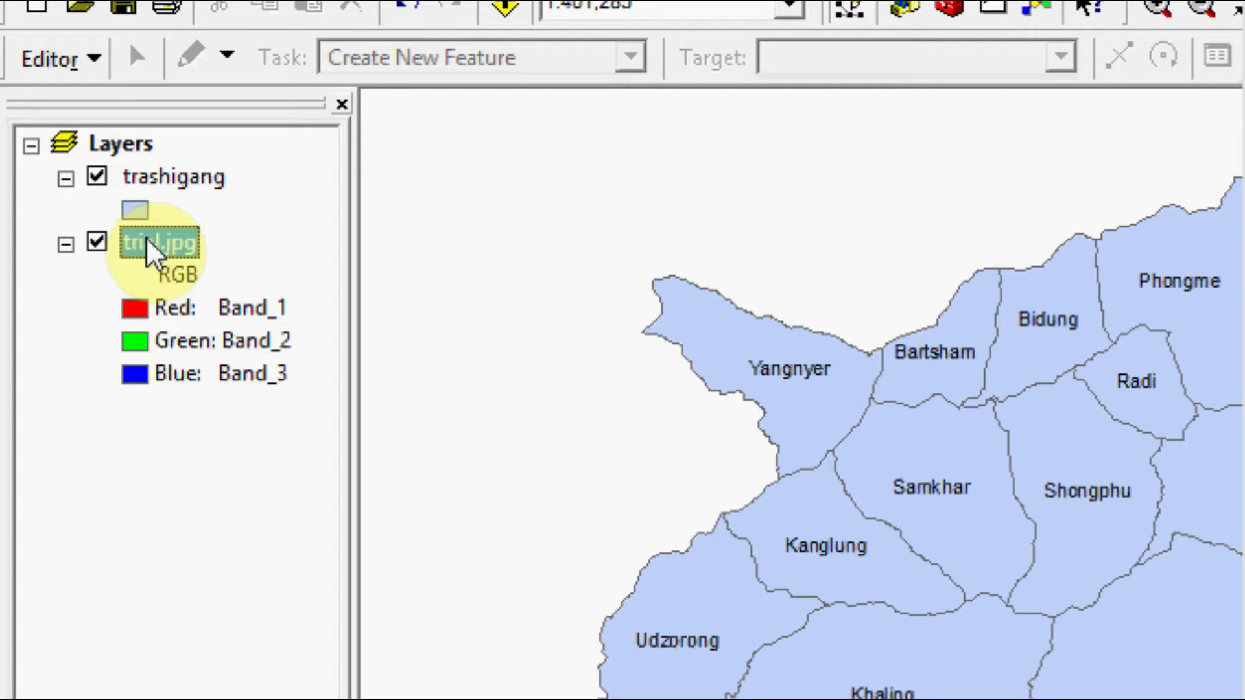
{"action": "right_click", "coordinate": [148, 252]}
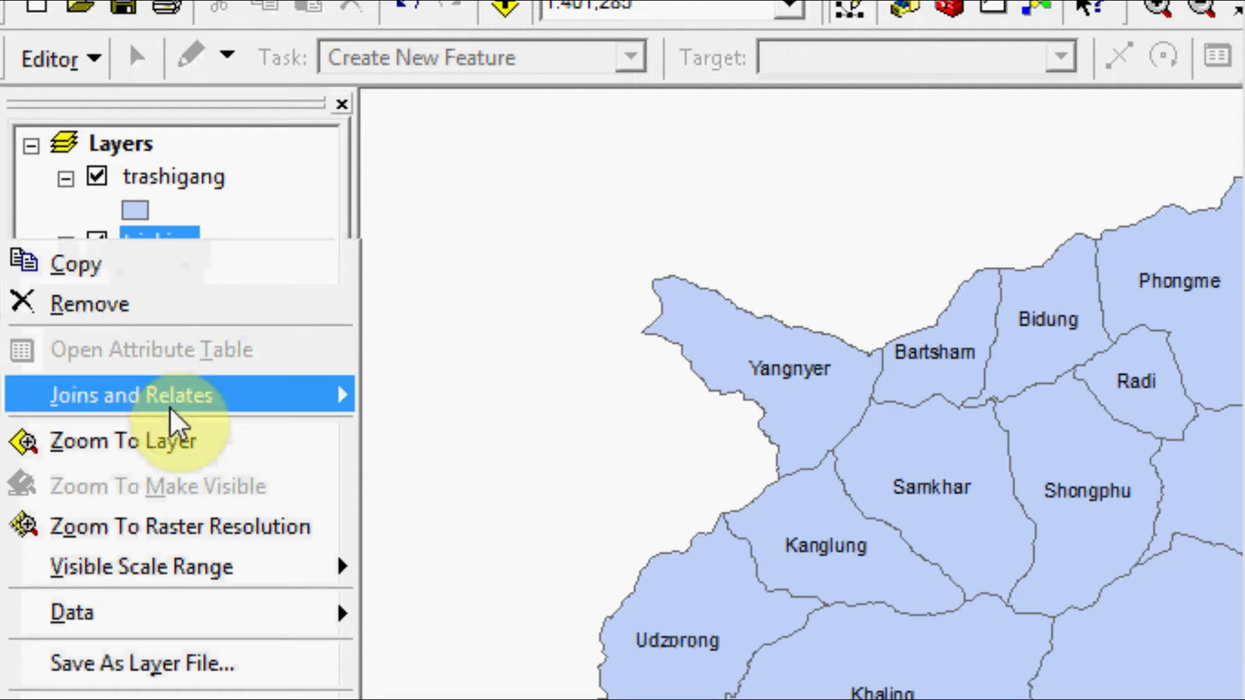
{"action": "left_click", "coordinate": [162, 448]}
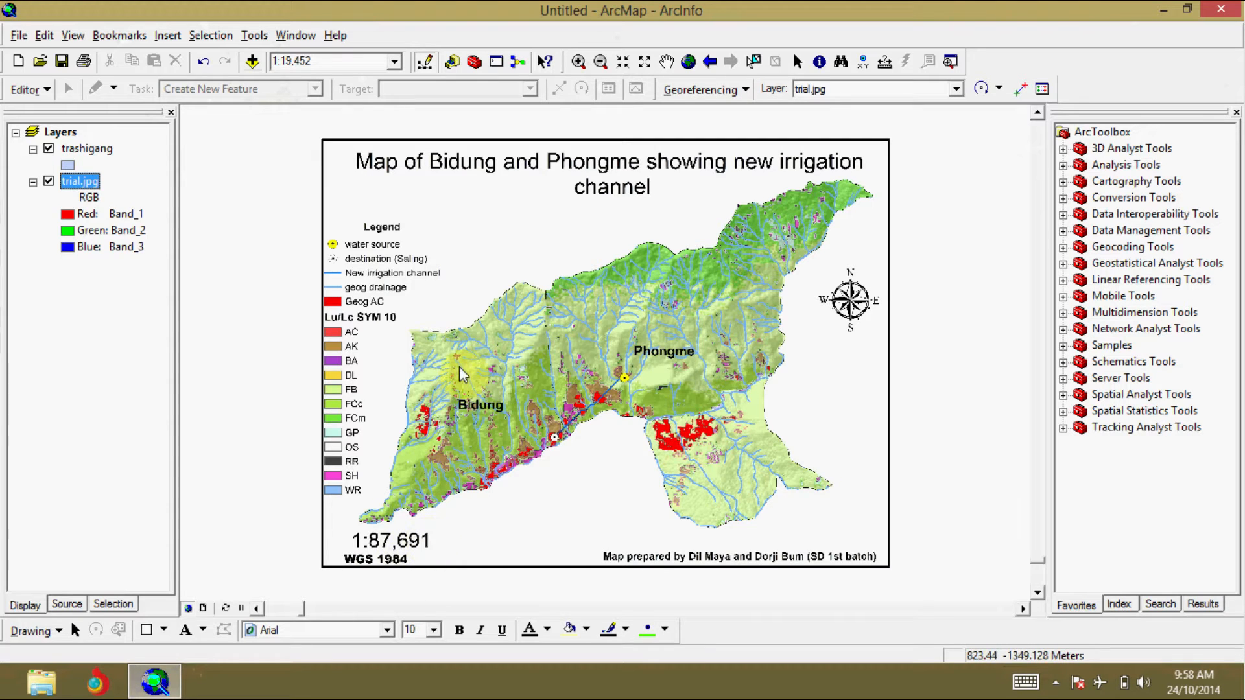
Step: Set the map scale to 1:87,691 while viewing the scanned irrigation channel map
{"action": "left_click", "coordinate": [313, 61]}
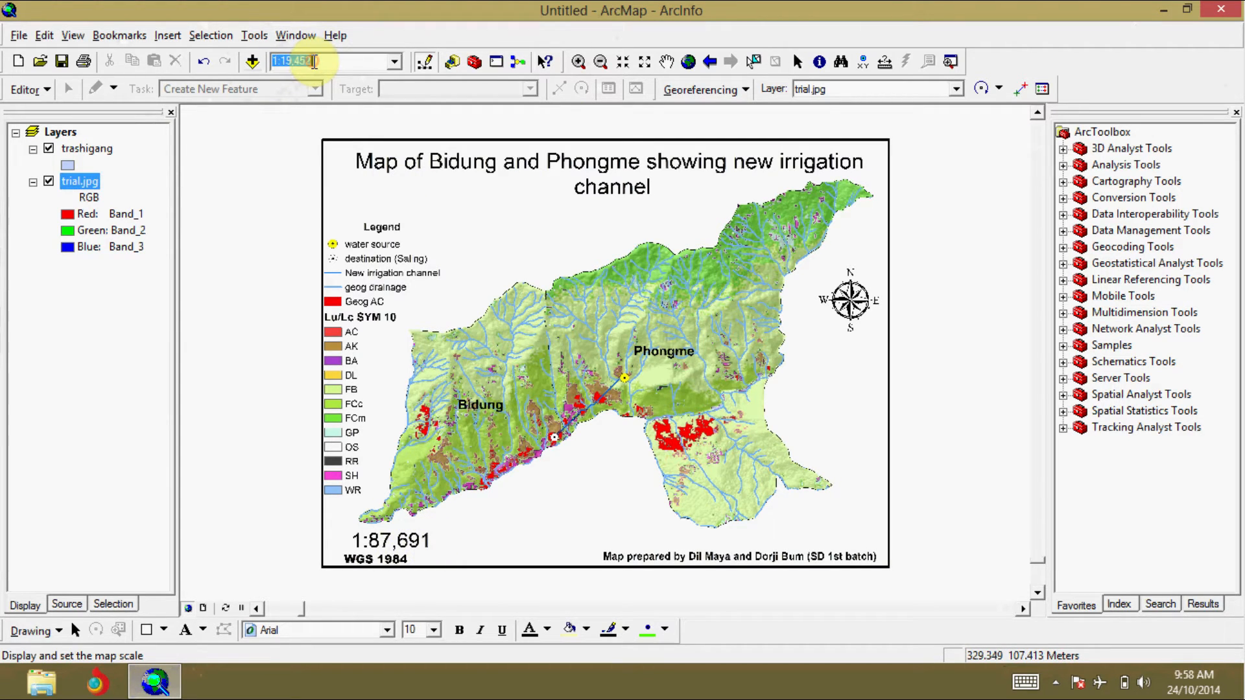
{"action": "left_click_drag", "start_coordinate": [312, 61], "coordinate": [308, 61]}
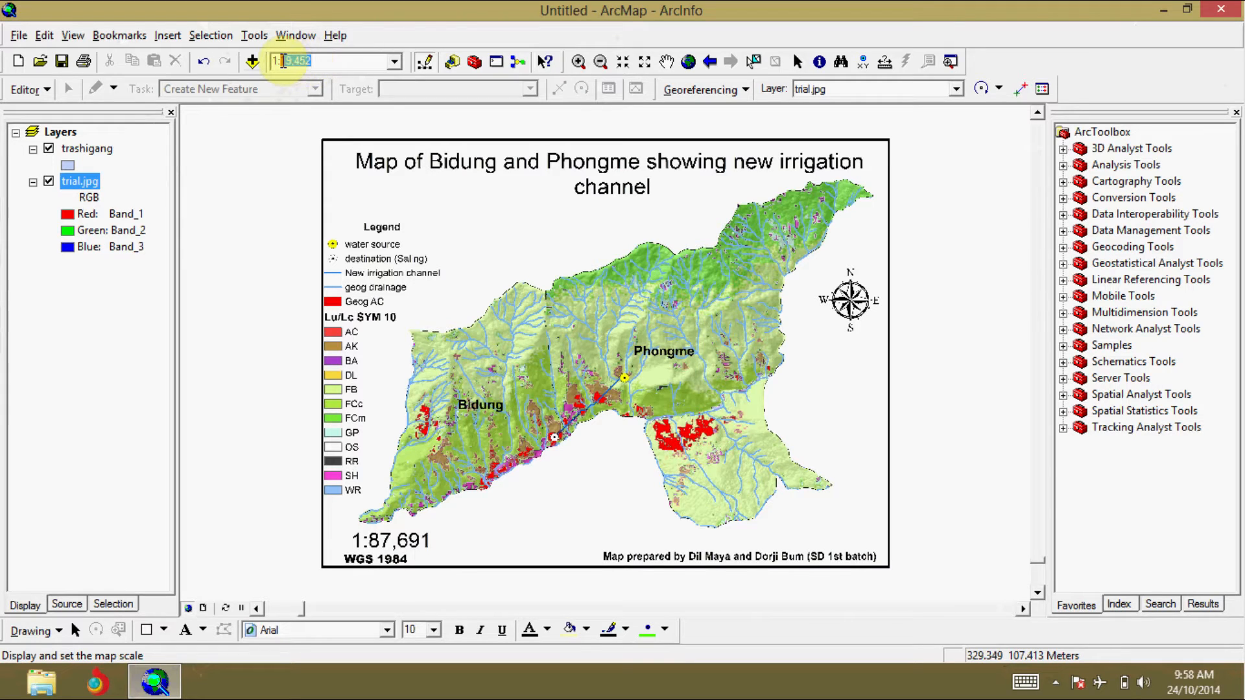
{"action": "type", "text": "87691"}
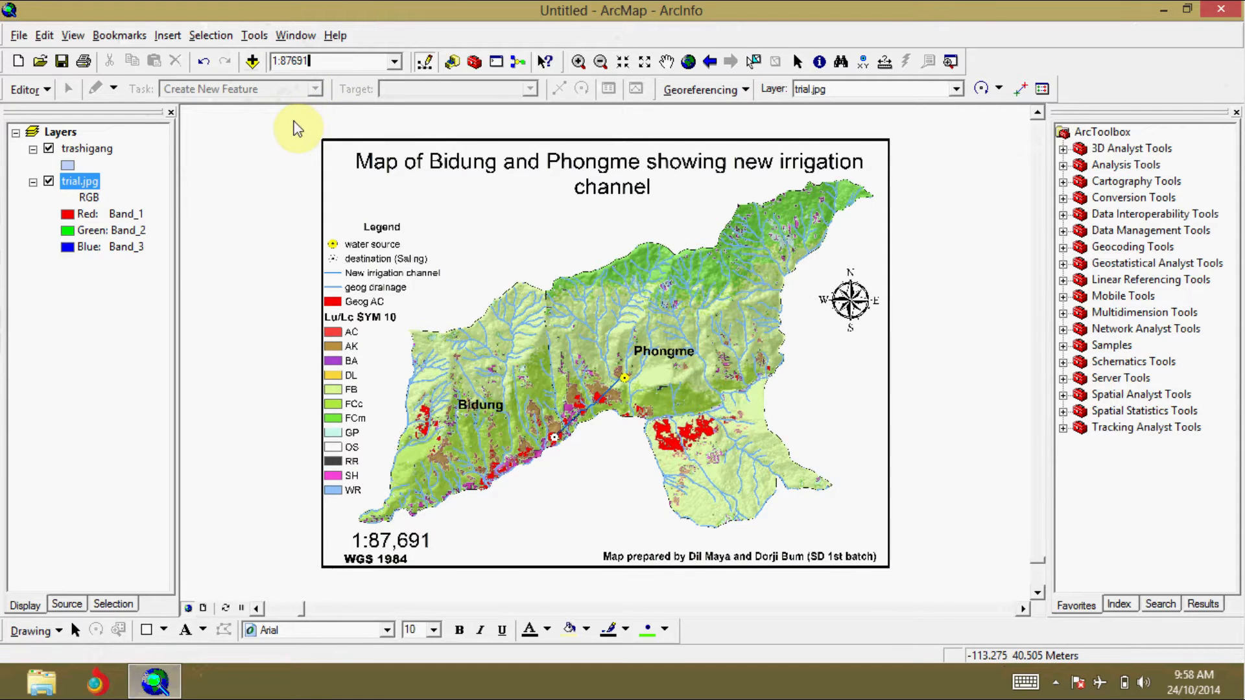
{"action": "key", "text": "Return"}
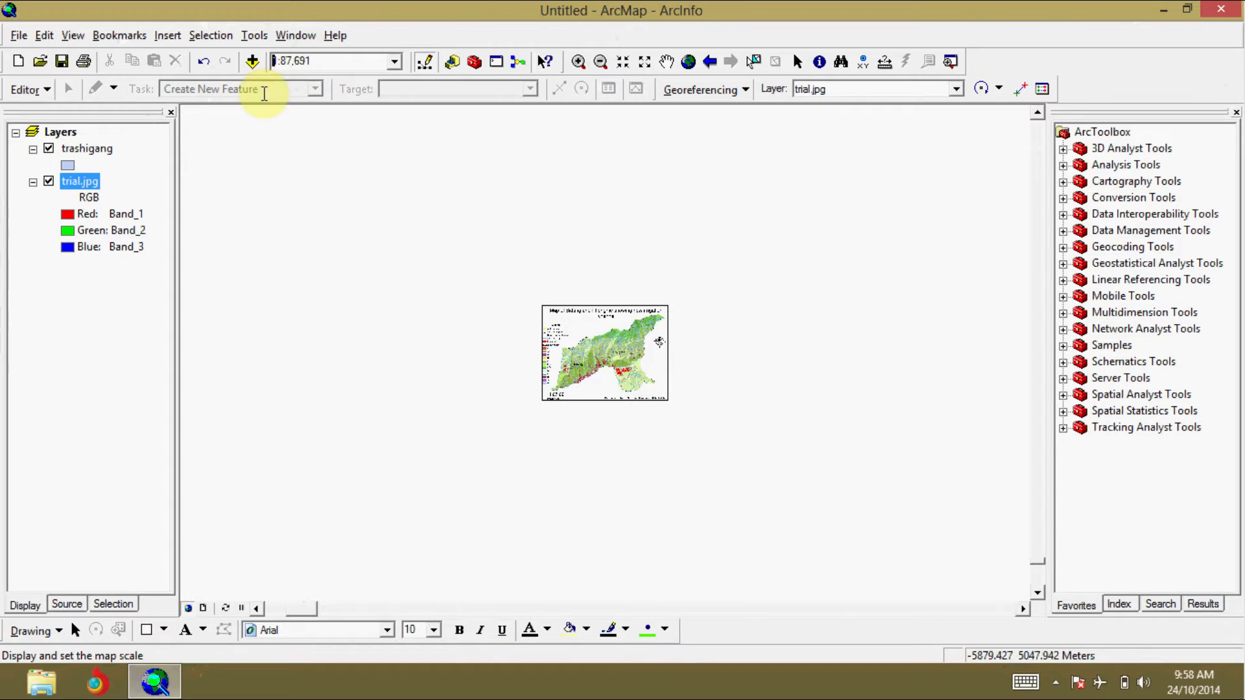
Step: Zoom to the trashigang layer and set the map scale to 1:87,691
{"action": "right_click", "coordinate": [80, 153]}
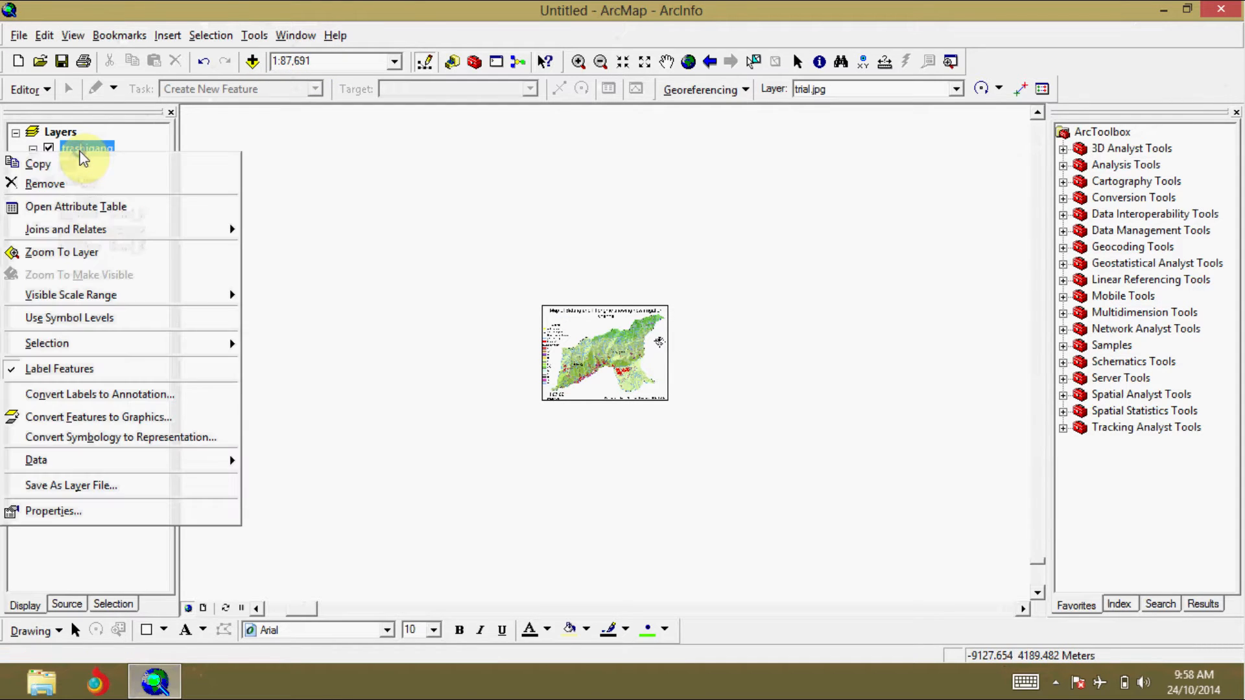
{"action": "left_click", "coordinate": [83, 251]}
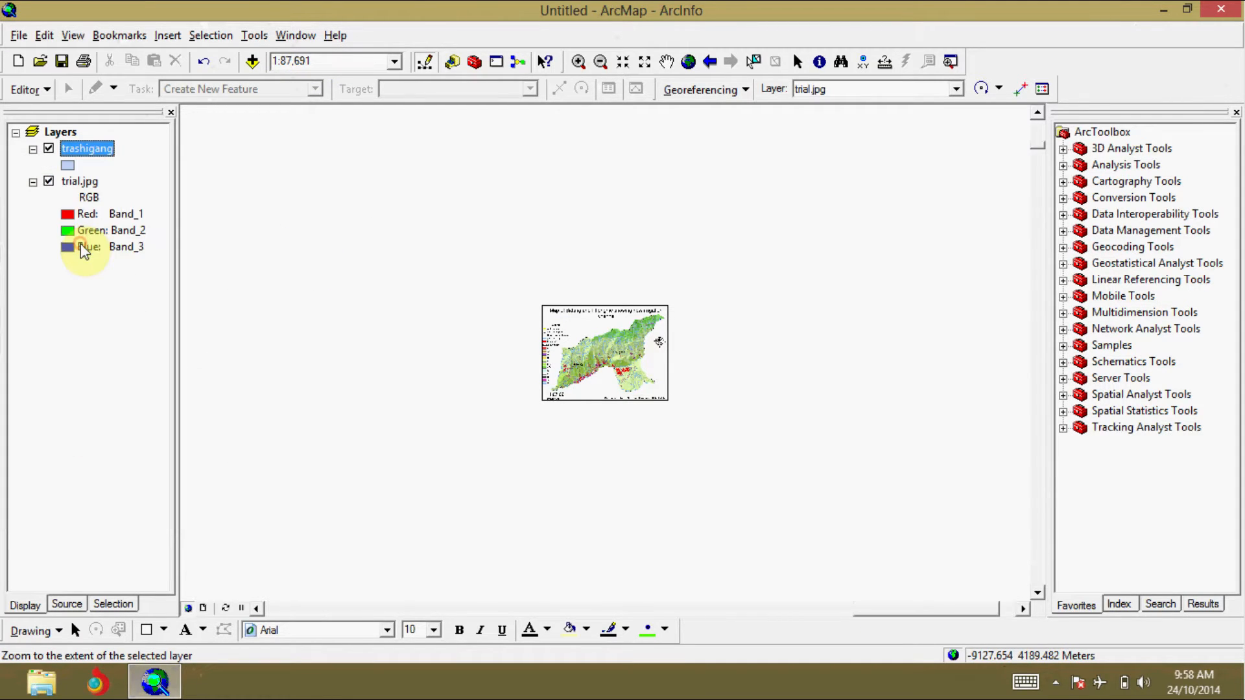
{"action": "left_click", "coordinate": [308, 61]}
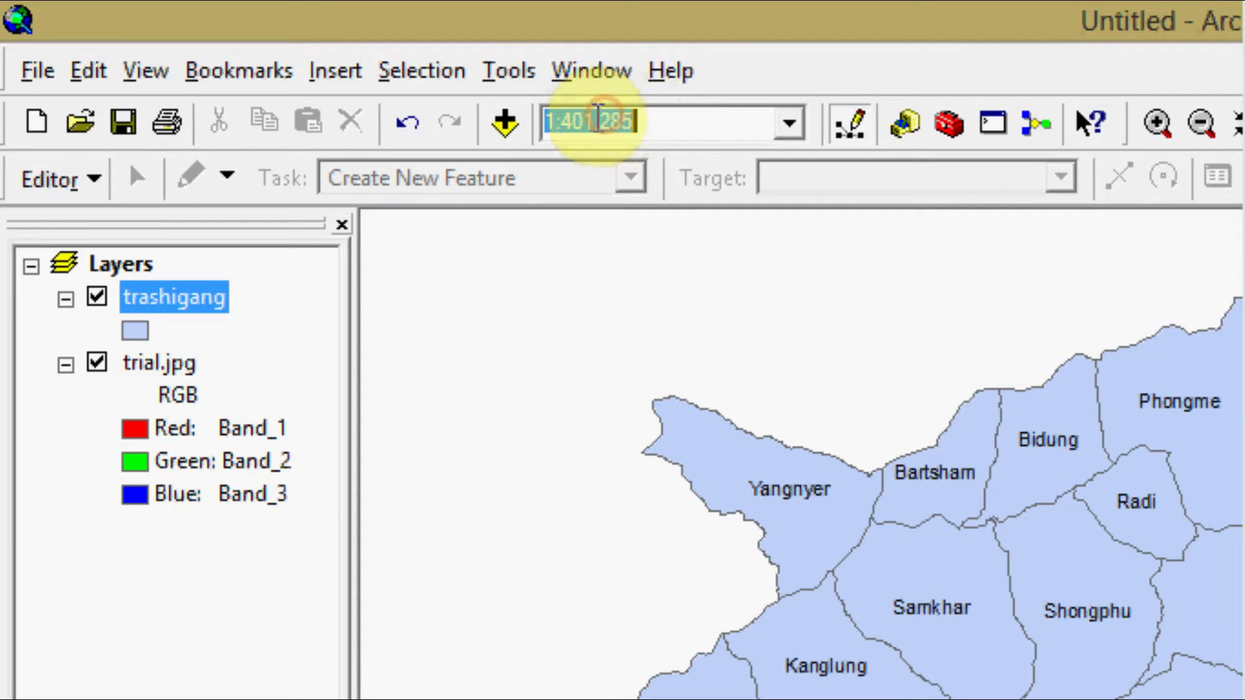
{"action": "left_click", "coordinate": [328, 61]}
{"action": "double_click", "coordinate": [656, 121]}
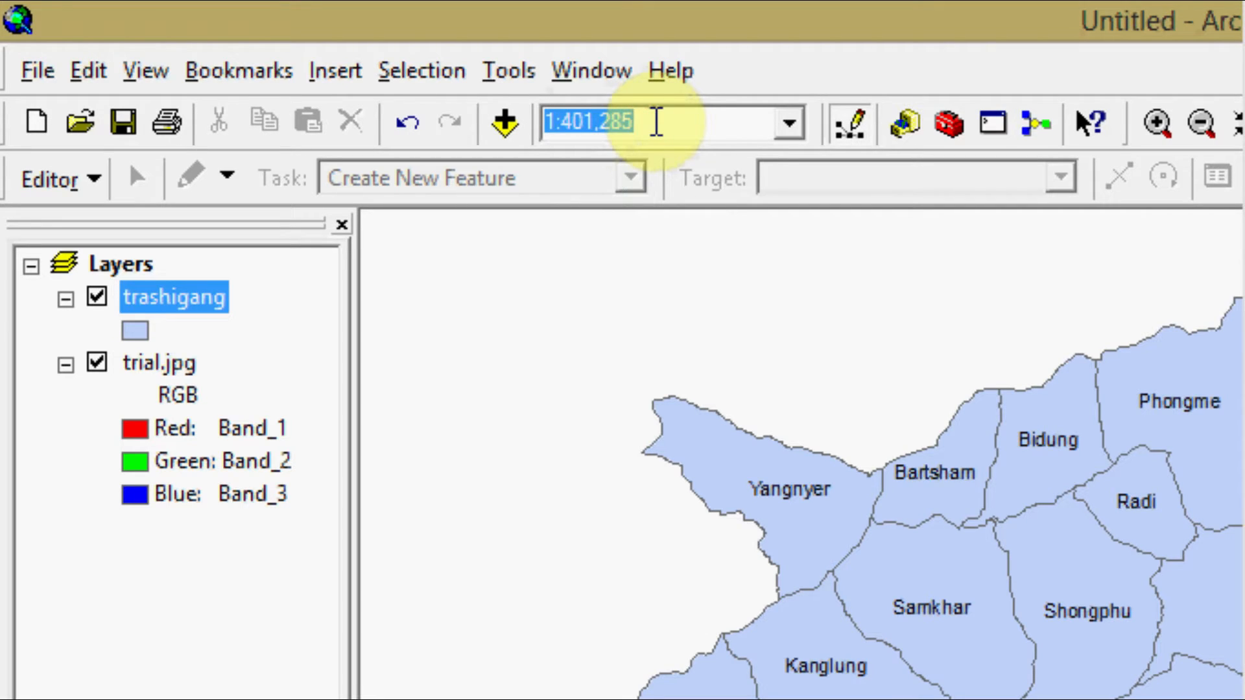
{"action": "left_click", "coordinate": [656, 122]}
{"action": "key", "text": "BackSpace"}
{"action": "key", "text": "BackSpace"}
{"action": "key", "text": "BackSpace"}
{"action": "key", "text": "BackSpace"}
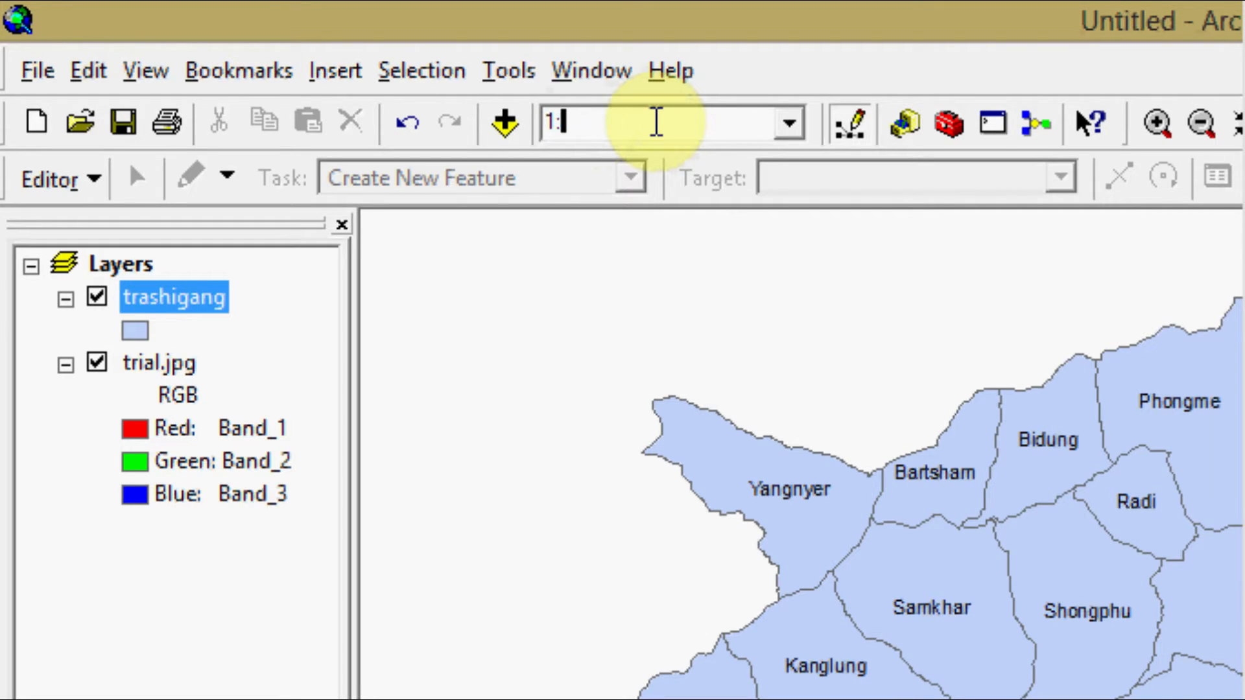
{"action": "type", "text": "87691"}
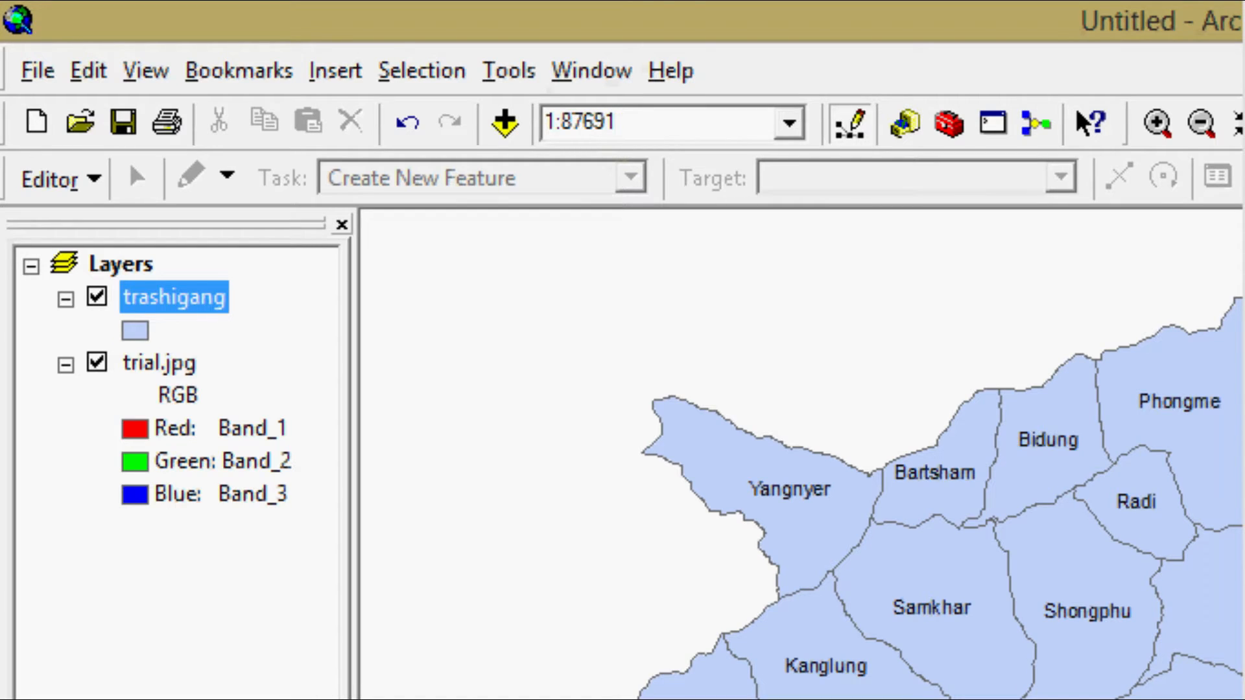
{"action": "key", "text": "Return"}
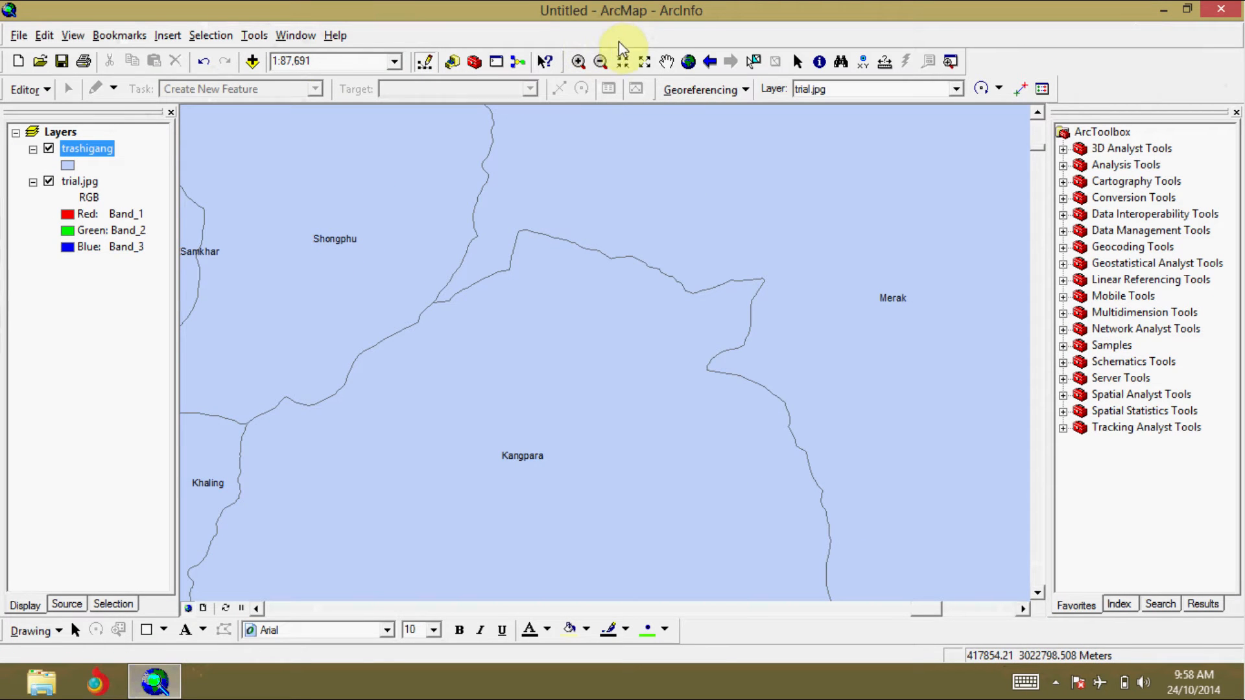
Step: Pan the trashigang layer until the Bidung and Phongme areas are in the middle of the map
{"action": "left_click", "coordinate": [666, 61]}
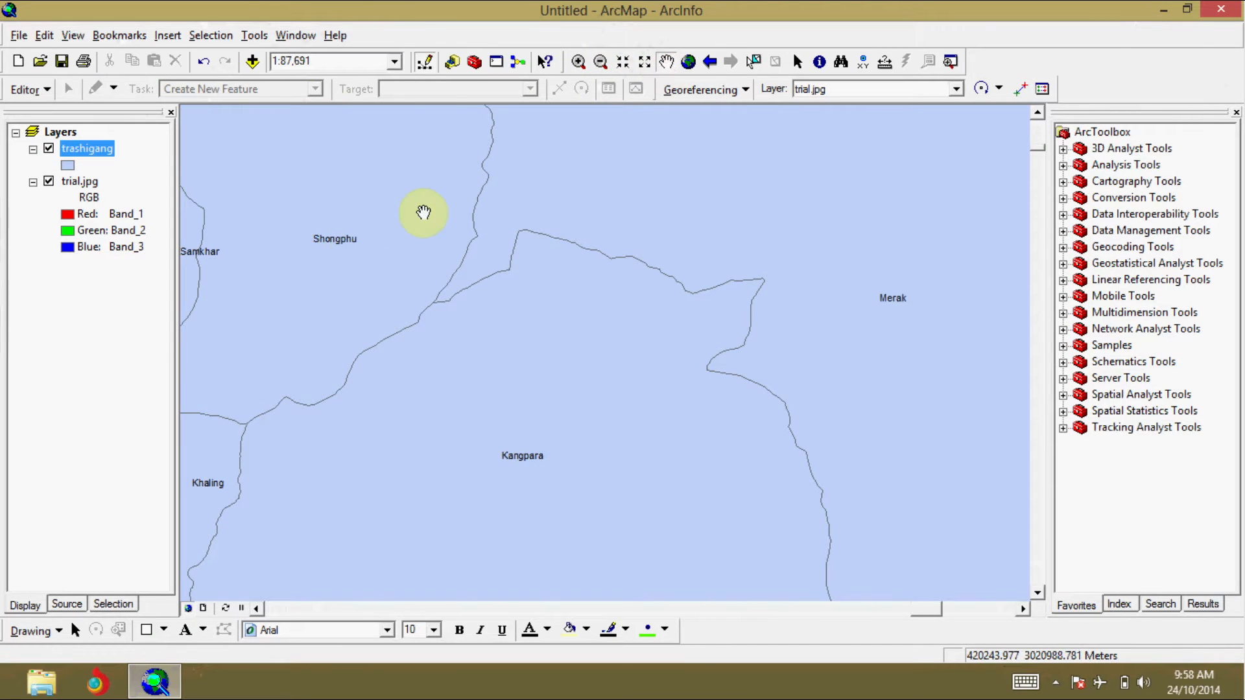
{"action": "left_click_drag", "start_coordinate": [447, 244], "coordinate": [814, 297]}
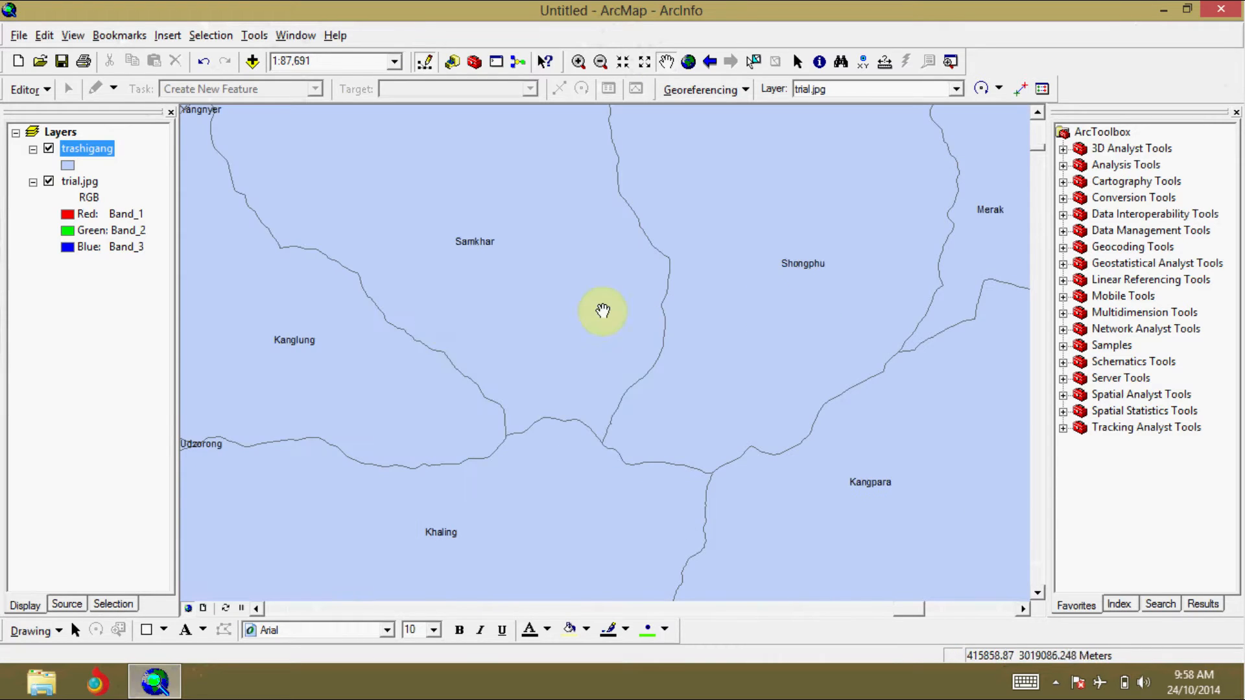
{"action": "left_click_drag", "start_coordinate": [443, 318], "coordinate": [498, 392]}
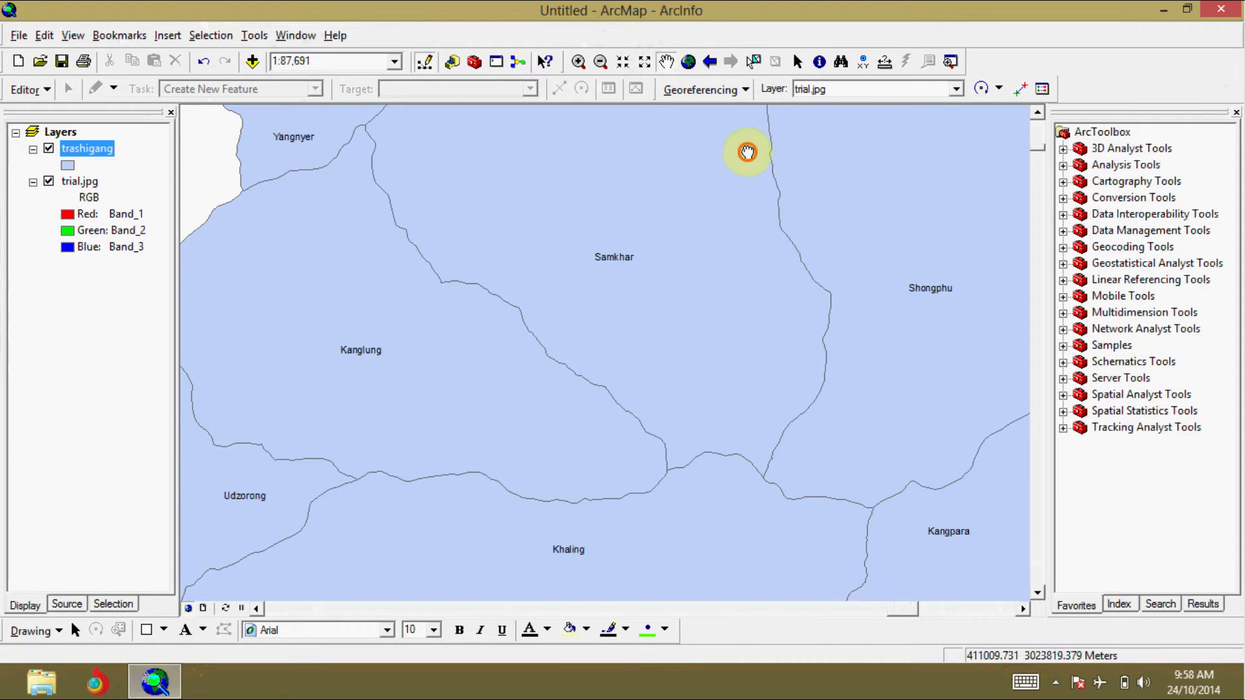
{"action": "left_click_drag", "start_coordinate": [745, 150], "coordinate": [449, 475]}
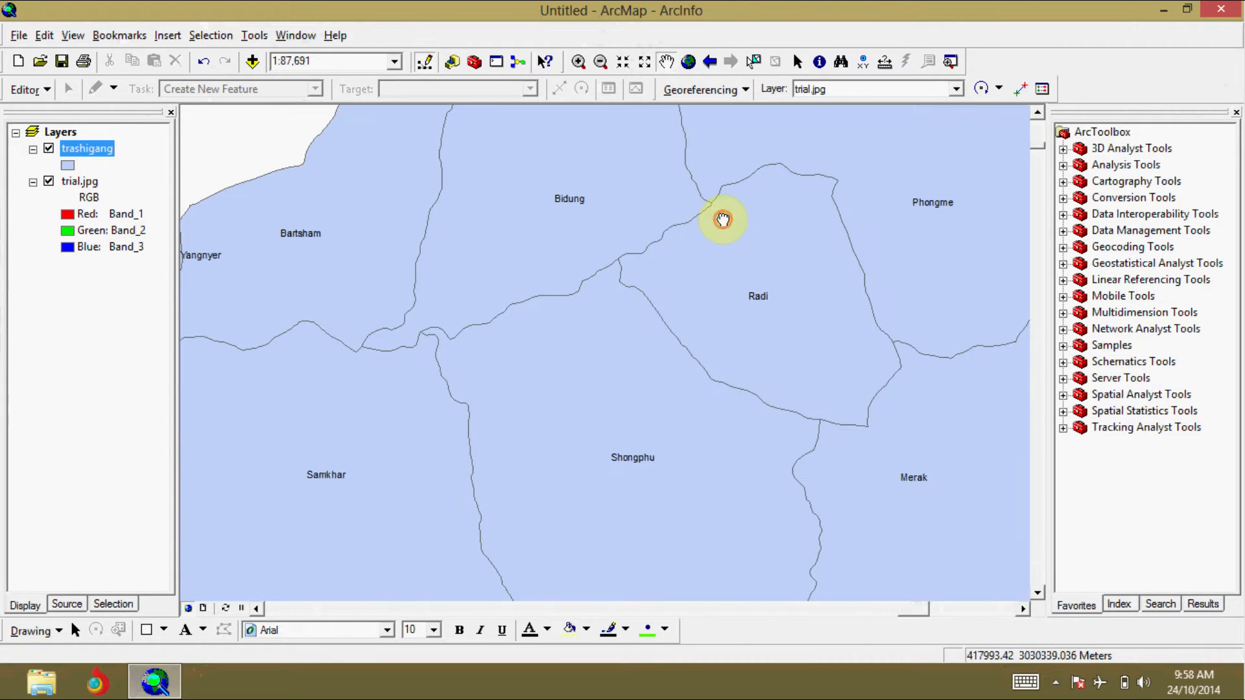
{"action": "left_click_drag", "start_coordinate": [722, 220], "coordinate": [543, 410]}
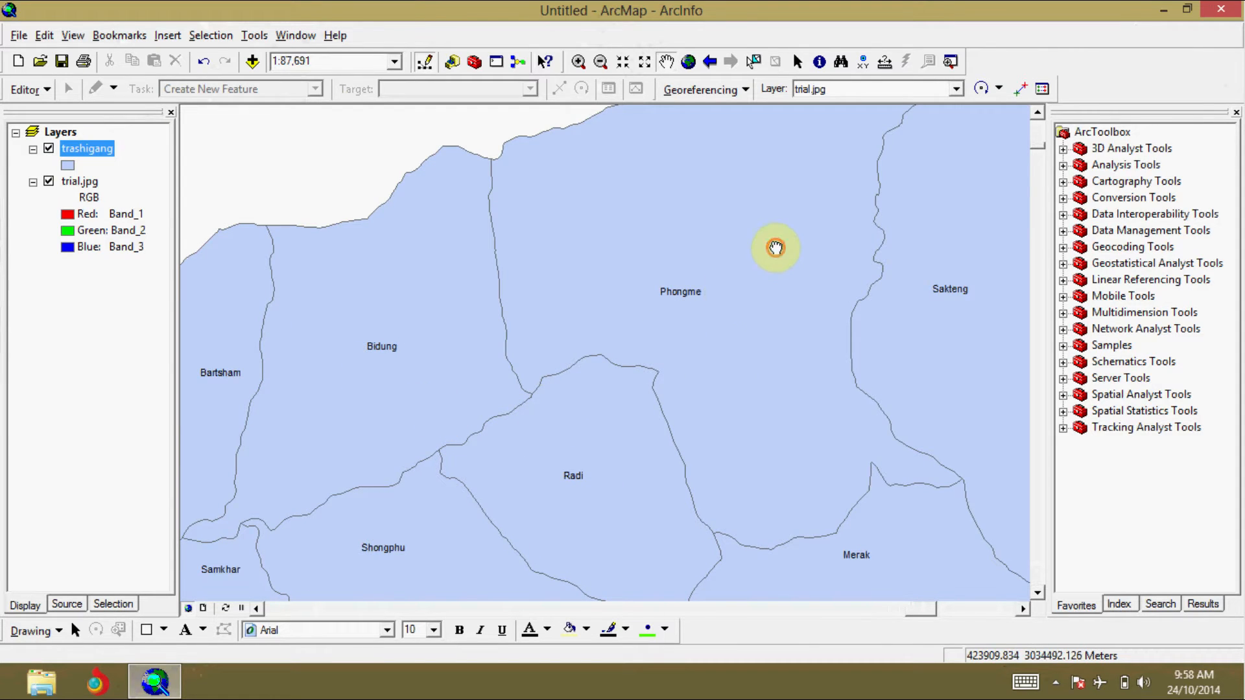
{"action": "left_click_drag", "start_coordinate": [775, 248], "coordinate": [798, 265]}
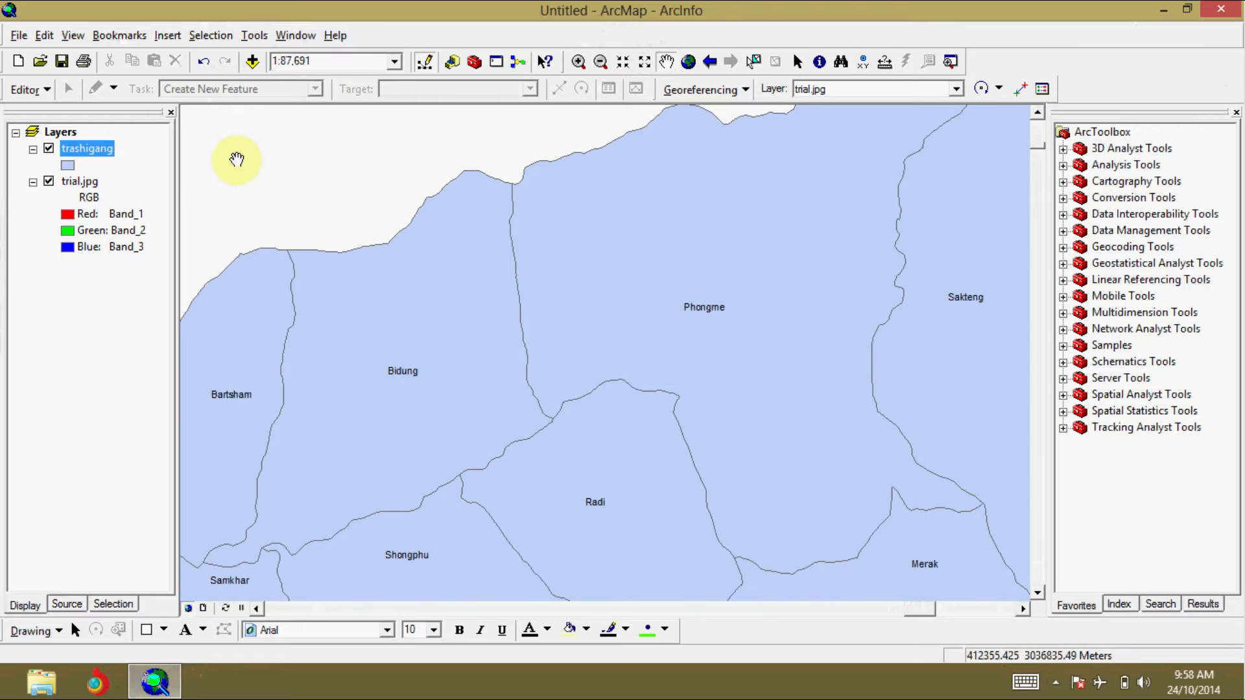
Step: Zoom back to the extent of the trial.jpg image
{"action": "right_click", "coordinate": [71, 179]}
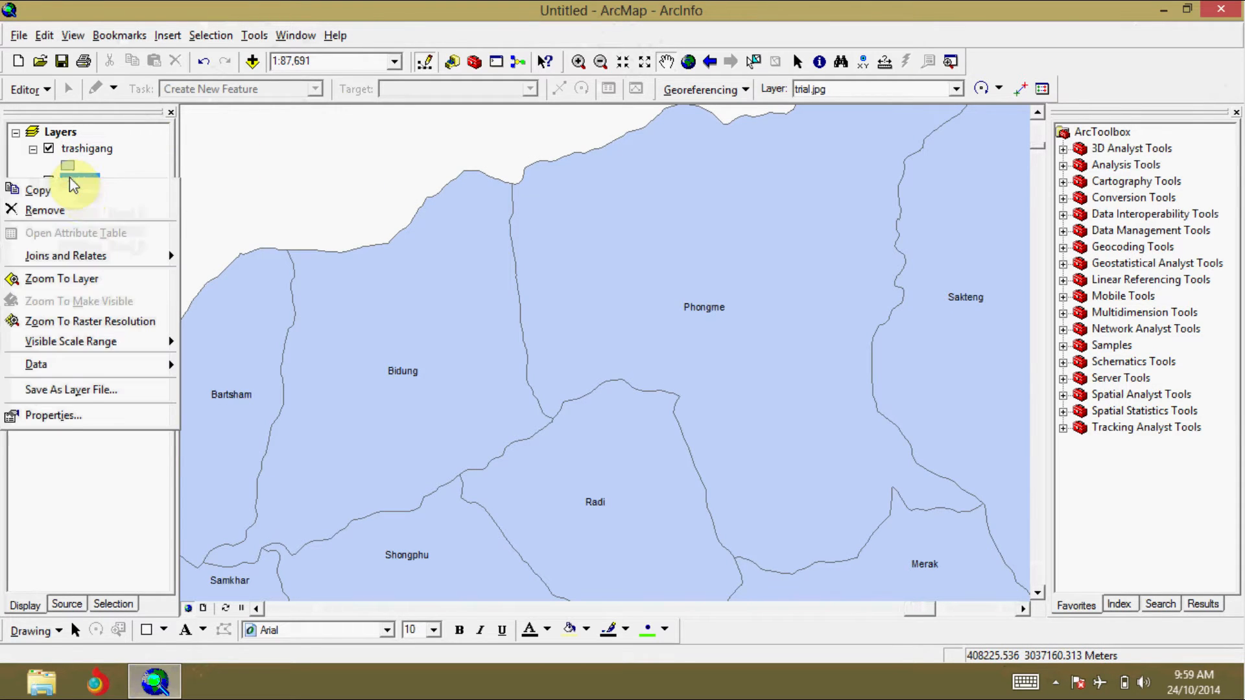
{"action": "left_click", "coordinate": [61, 278]}
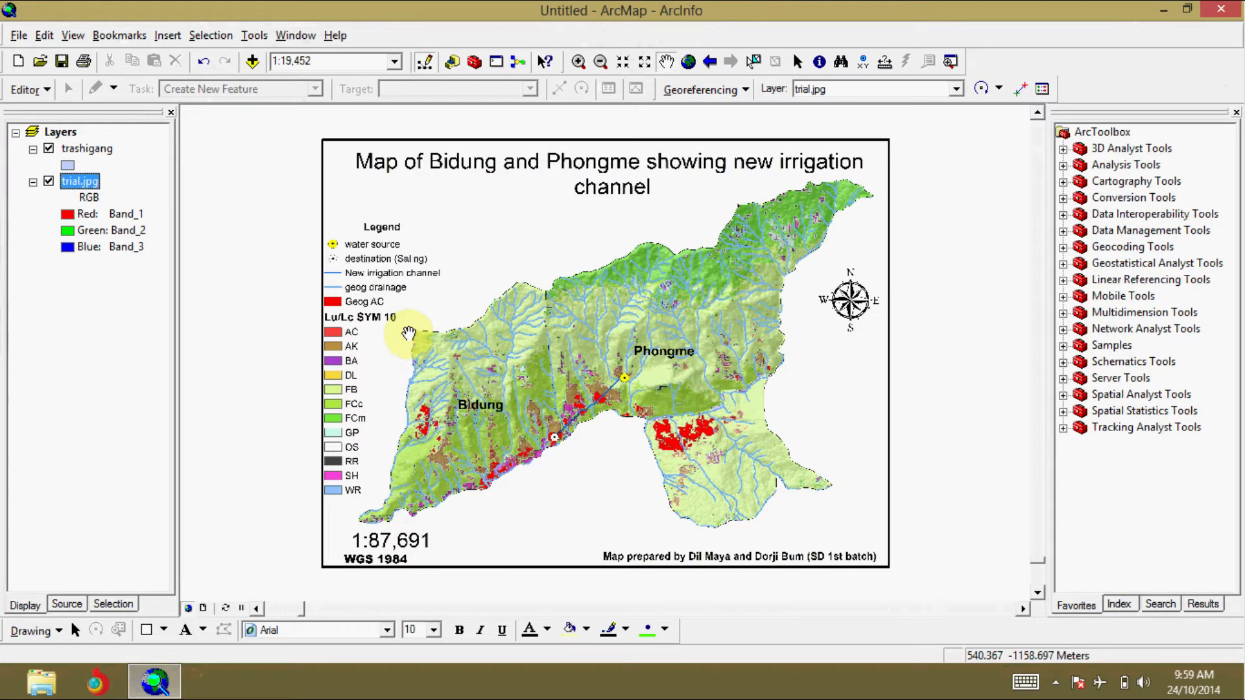
{"action": "left_click", "coordinate": [747, 91]}
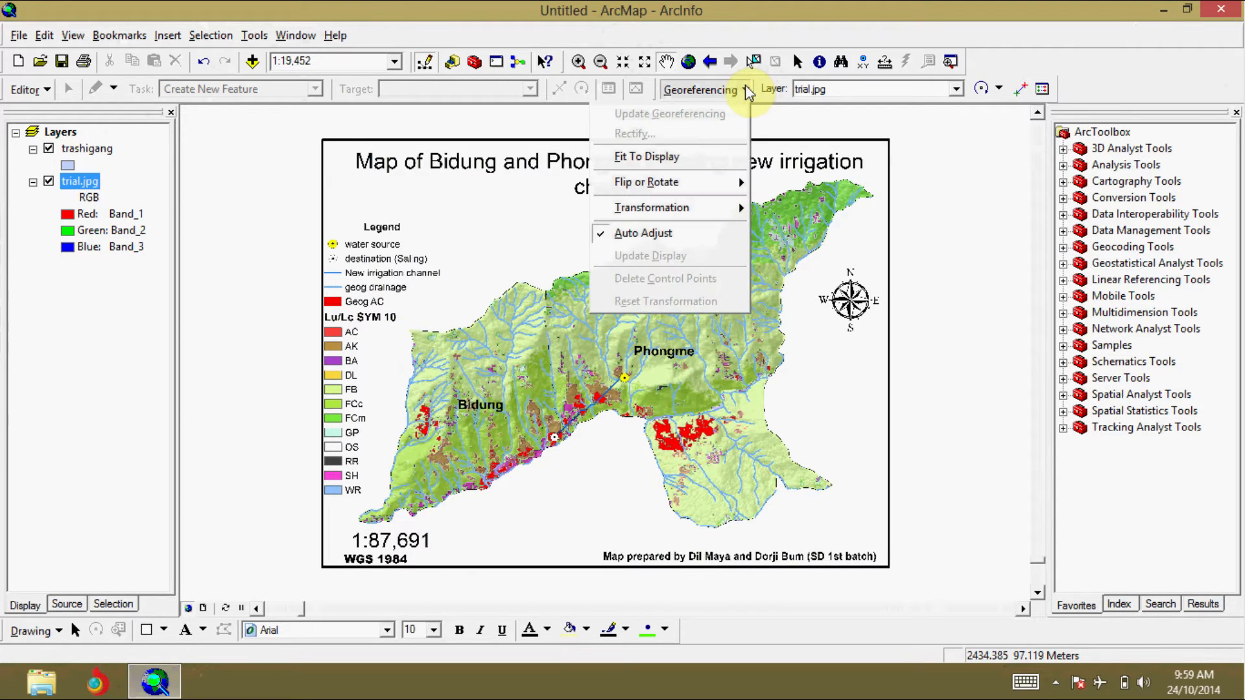
{"action": "left_click", "coordinate": [745, 84]}
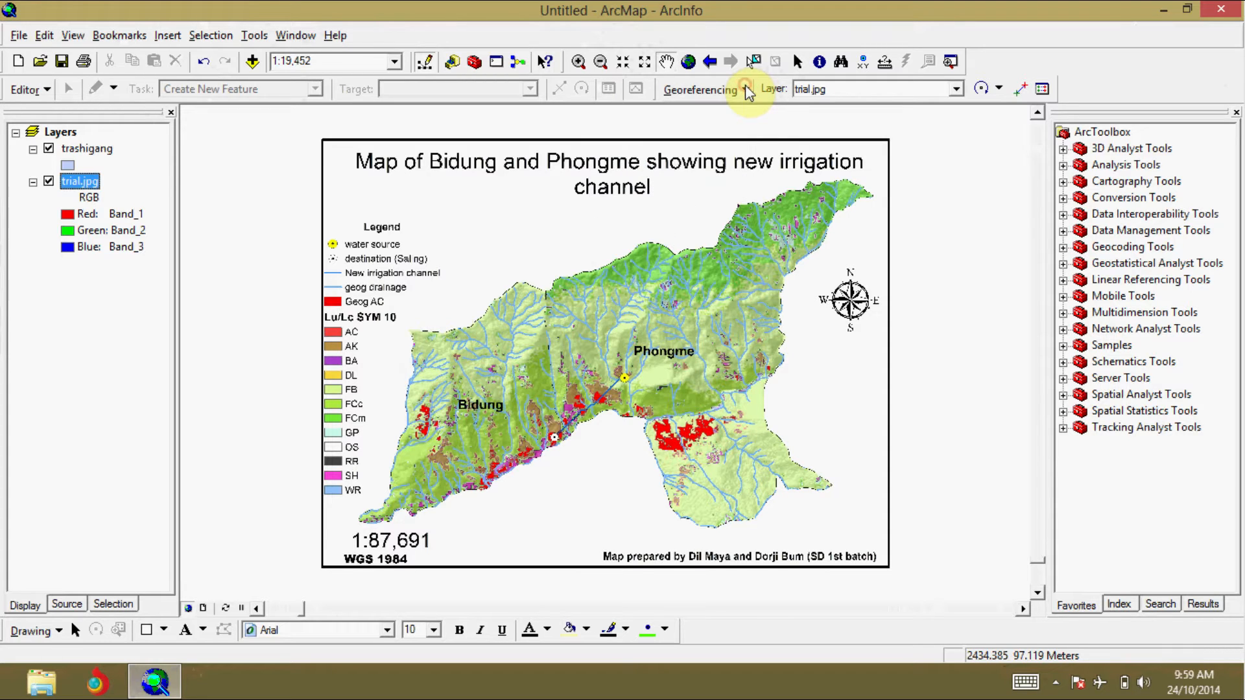
{"action": "left_click", "coordinate": [65, 36]}
{"action": "left_click", "coordinate": [87, 155]}
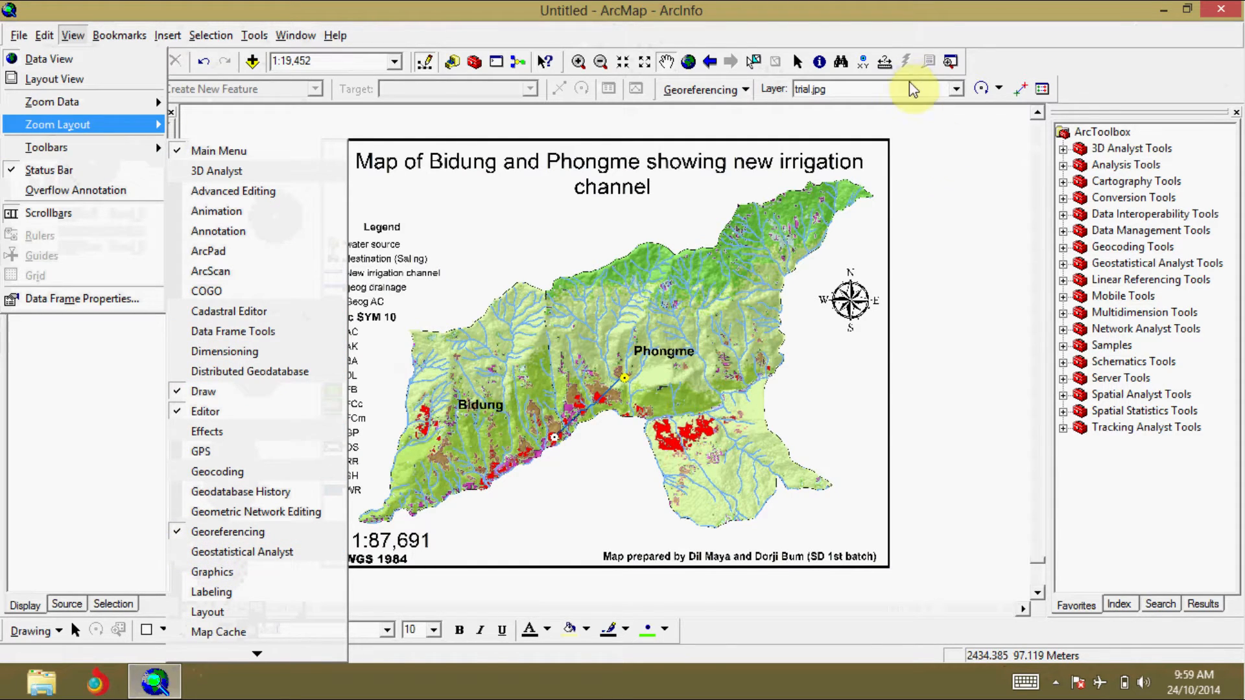
{"action": "left_click", "coordinate": [951, 166]}
{"action": "left_click_drag", "start_coordinate": [401, 445], "coordinate": [741, 251]}
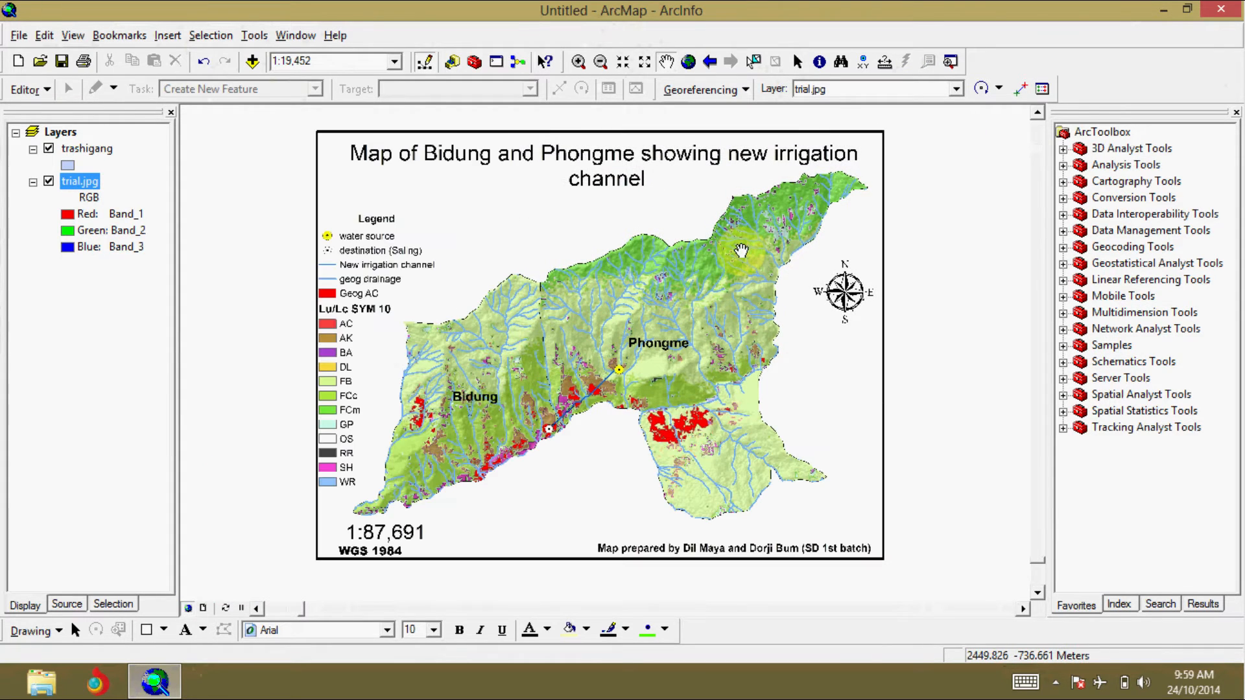
{"action": "left_click", "coordinate": [797, 60]}
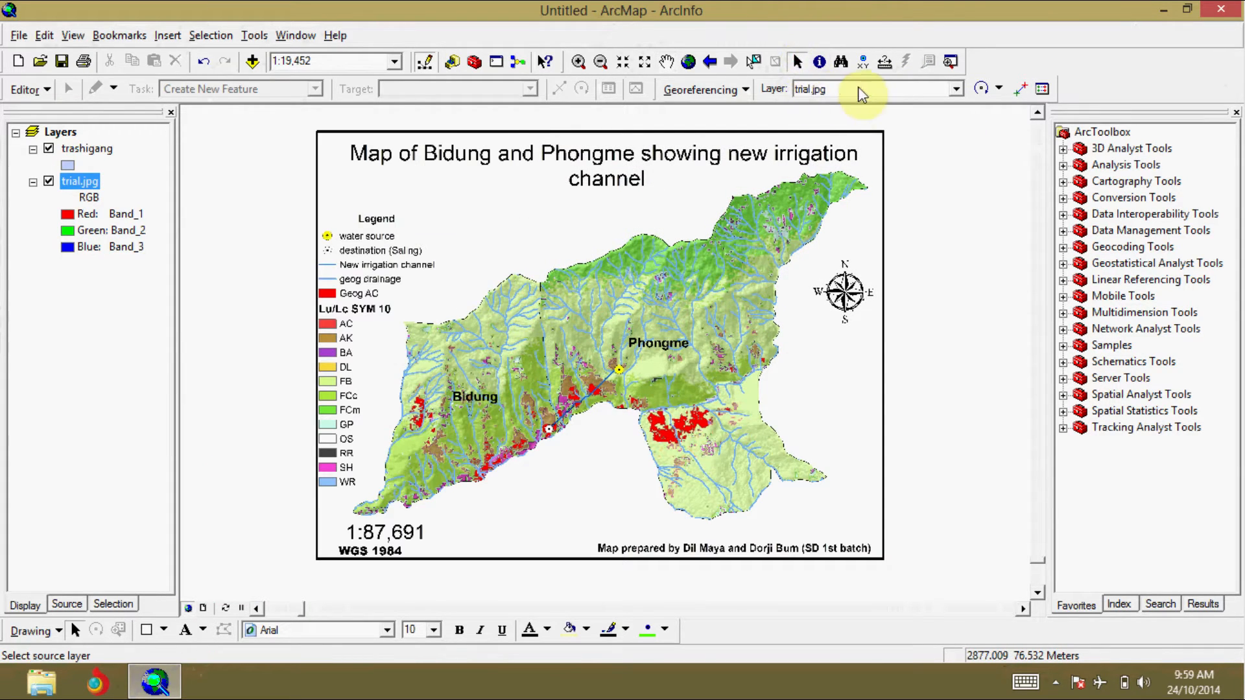
Step: Link the northeastern tip of Phongme on trial.jpg to Phongme's northeastern boundary corner with Sakteng, and move trashigang below trial.jpg in the layer order
{"action": "left_click", "coordinate": [746, 91]}
{"action": "left_click", "coordinate": [749, 96]}
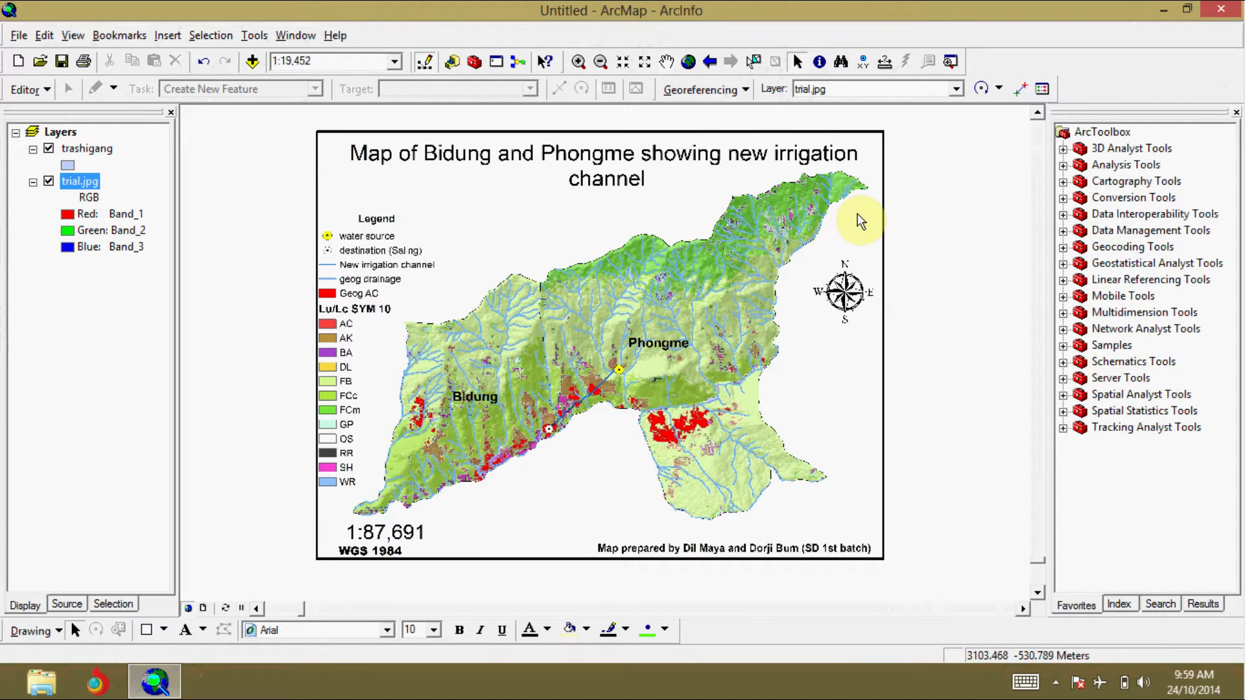
{"action": "left_click", "coordinate": [1021, 94]}
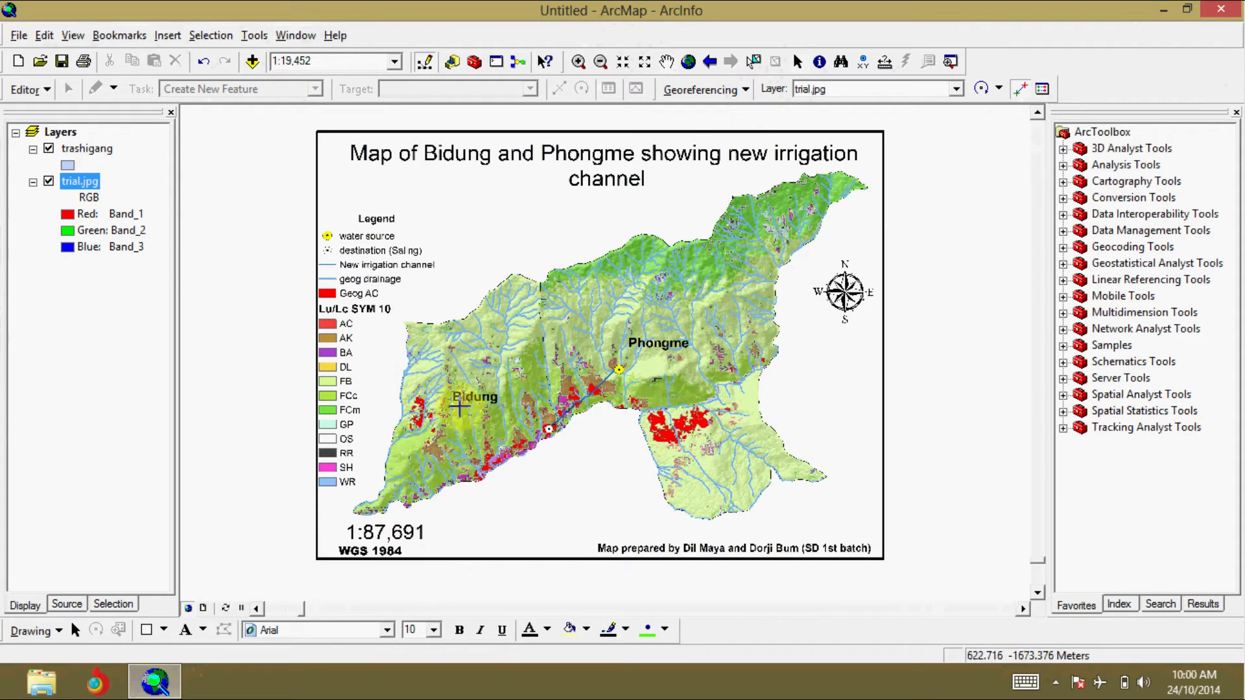
{"action": "left_click", "coordinate": [868, 189]}
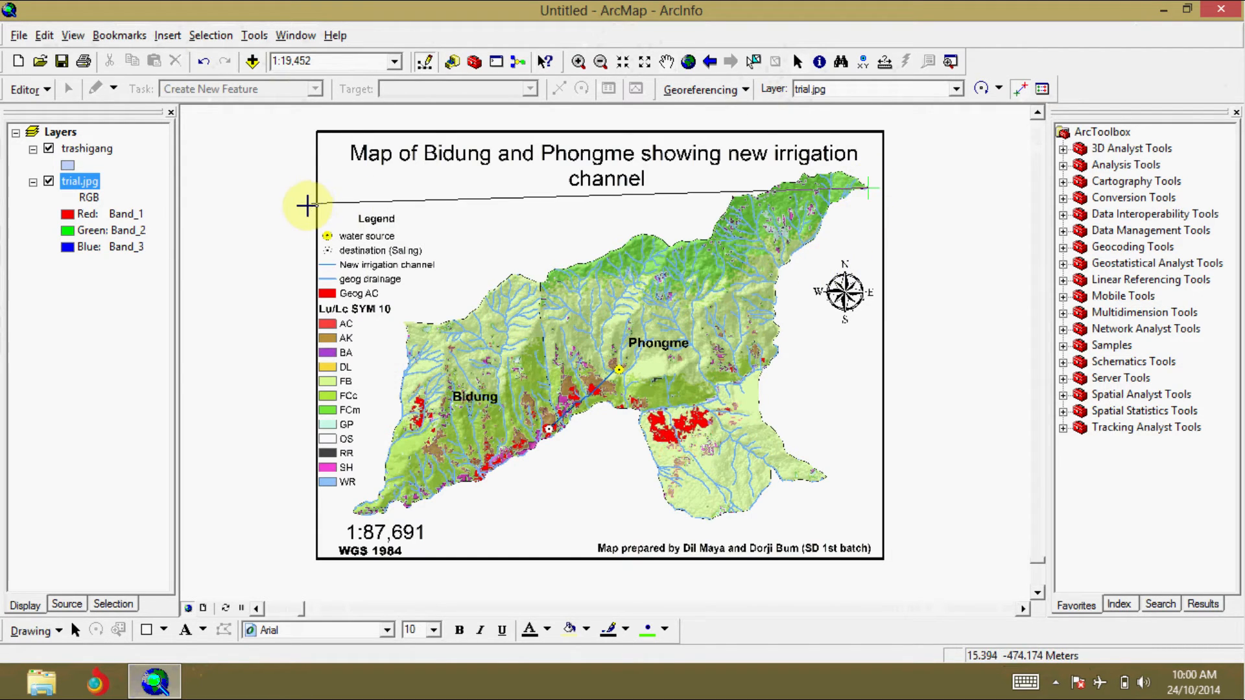
{"action": "right_click", "coordinate": [71, 154]}
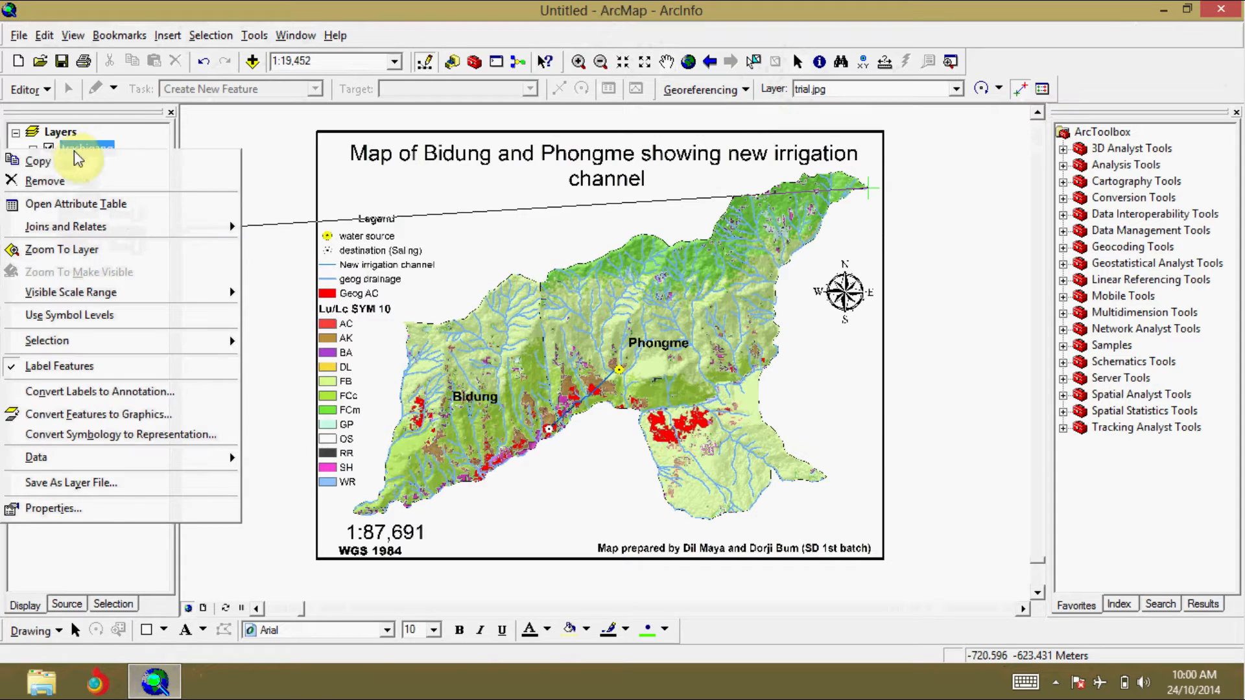
{"action": "left_click", "coordinate": [65, 249]}
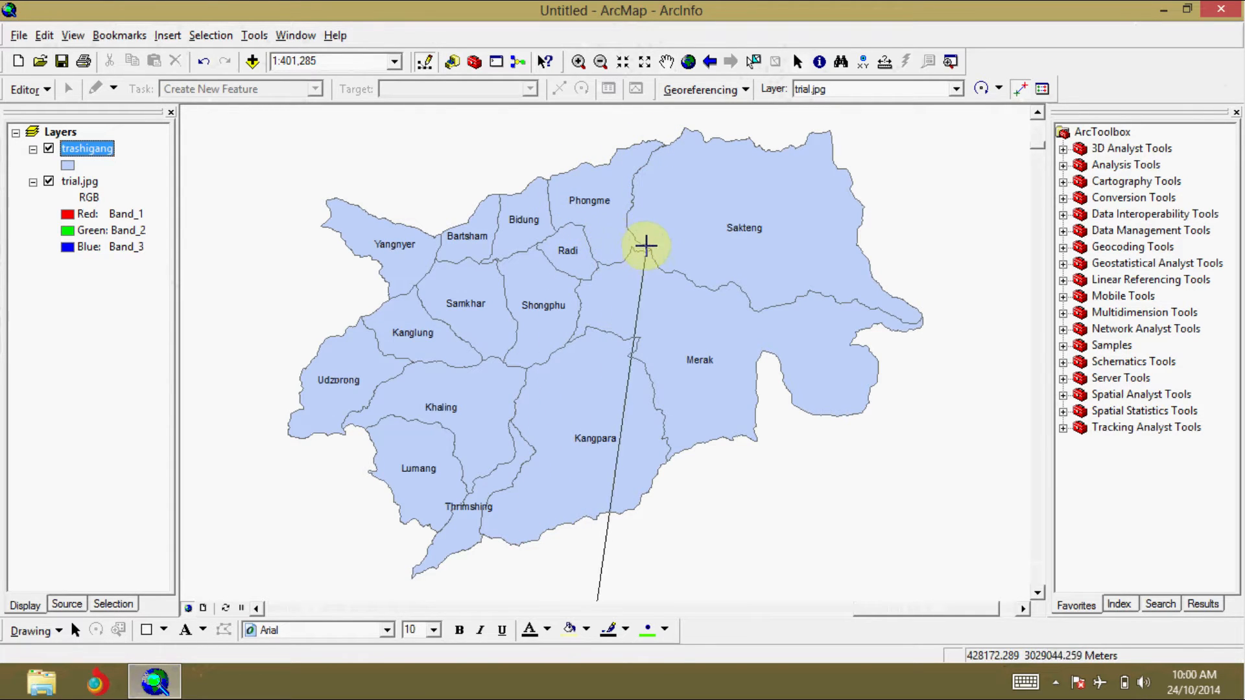
{"action": "left_click", "coordinate": [662, 144]}
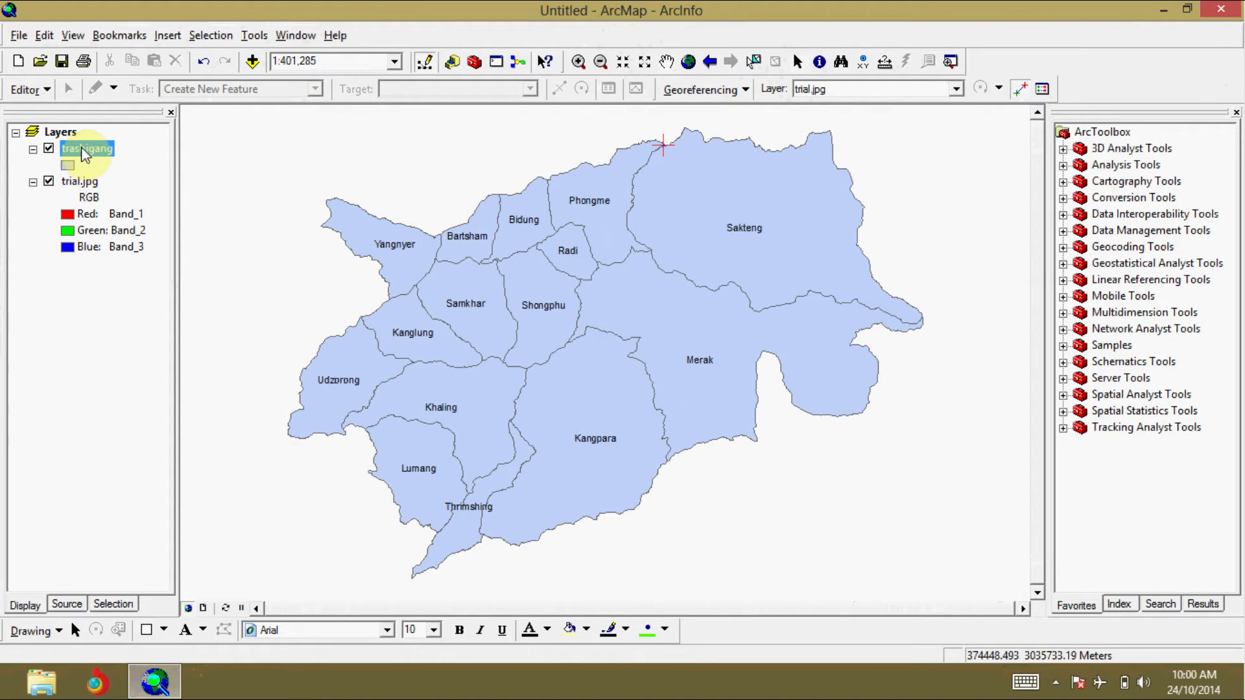
{"action": "left_click_drag", "start_coordinate": [83, 154], "coordinate": [92, 291]}
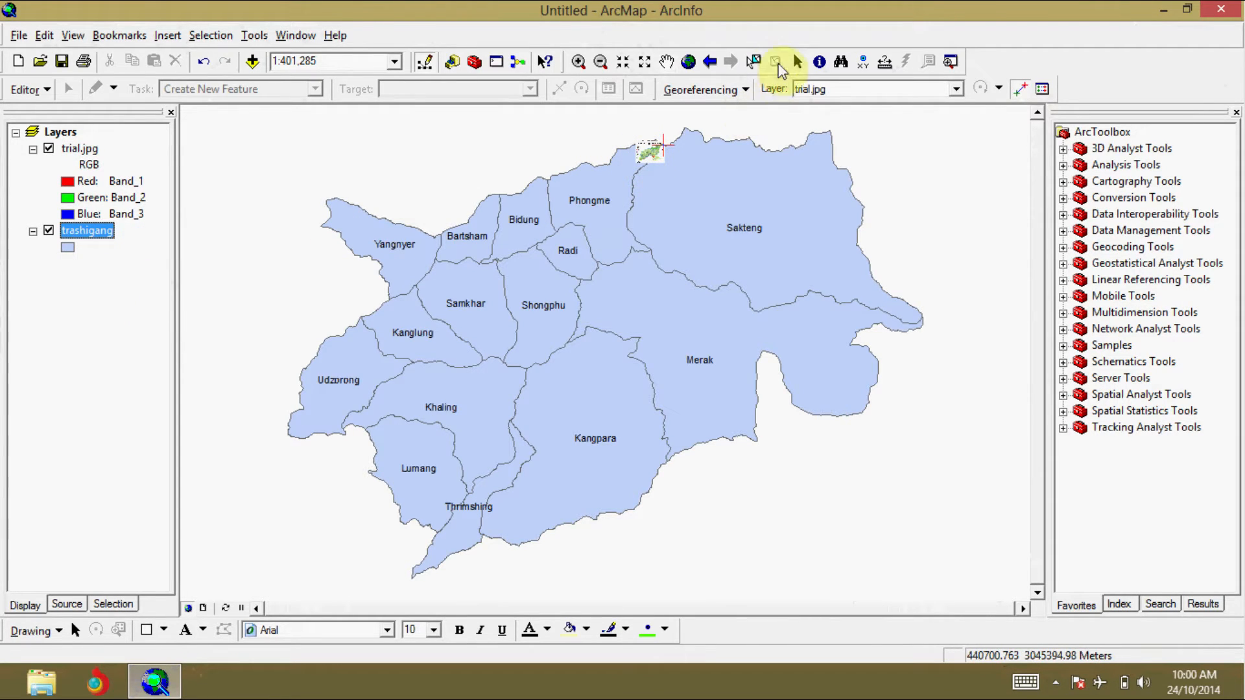
Step: Add a control point linking Bidung's southwestern tip on trial.jpg to the matching tip on the Bartsham–Samkhar boundary of the trashigang layer
{"action": "left_click", "coordinate": [576, 63]}
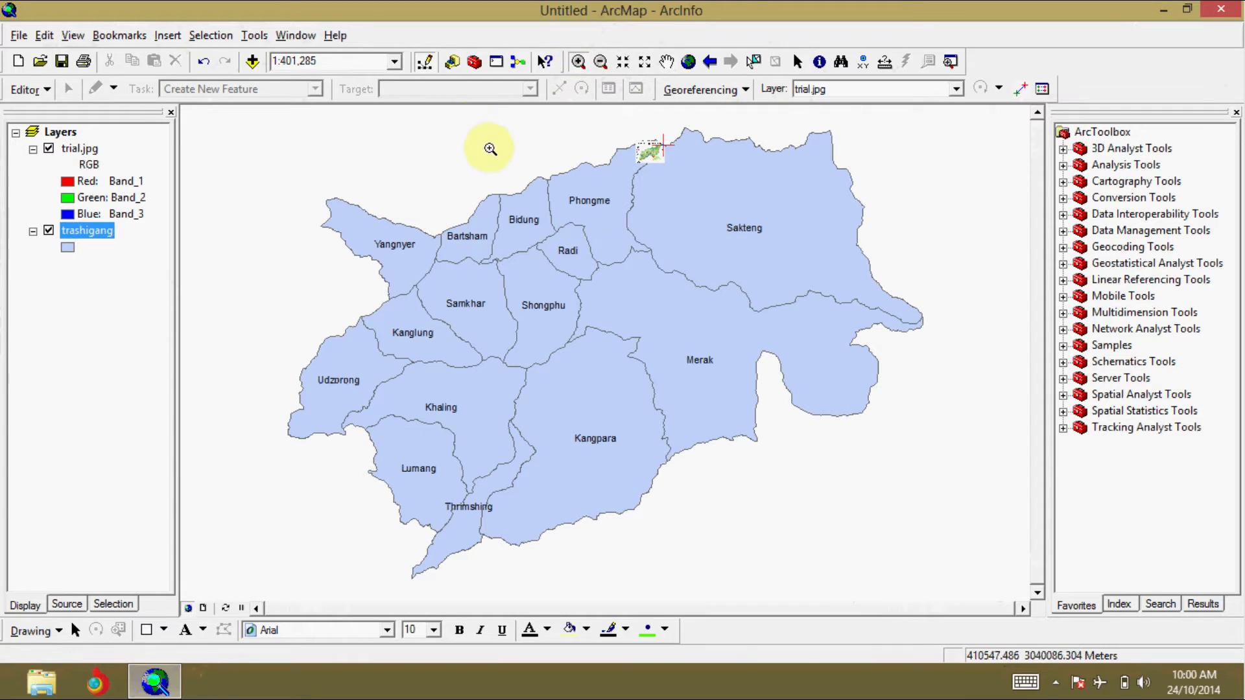
{"action": "left_click_drag", "start_coordinate": [466, 126], "coordinate": [704, 292]}
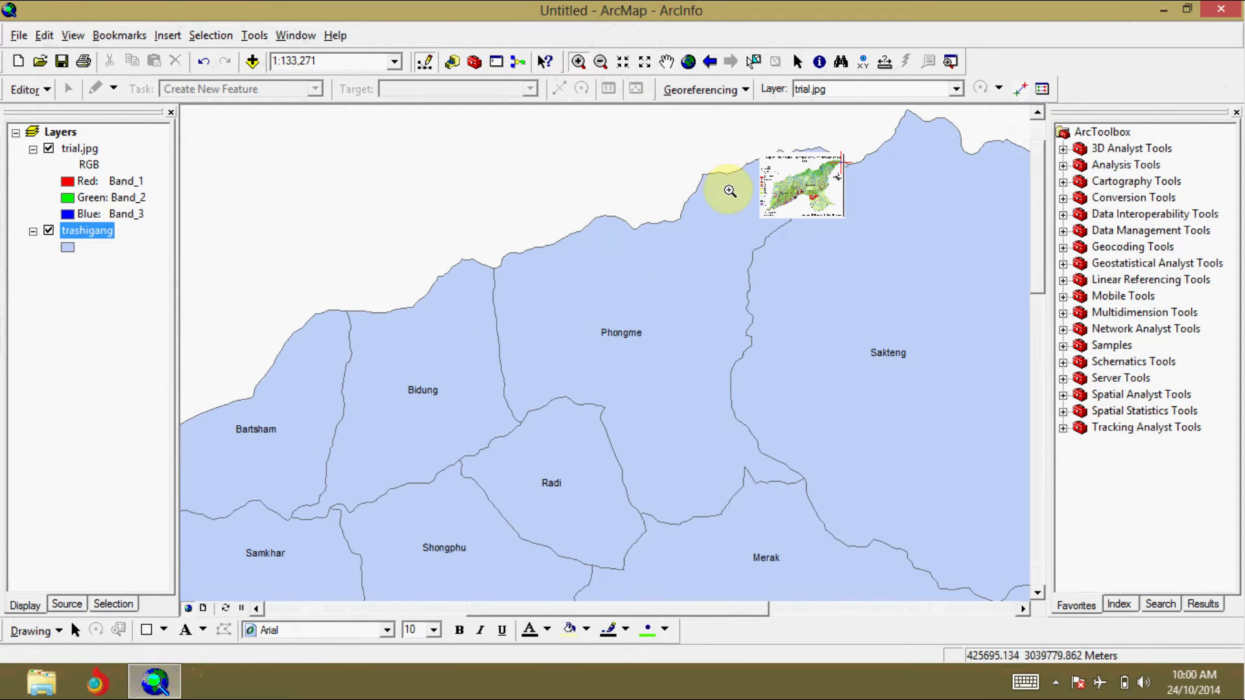
{"action": "left_click_drag", "start_coordinate": [729, 190], "coordinate": [801, 235]}
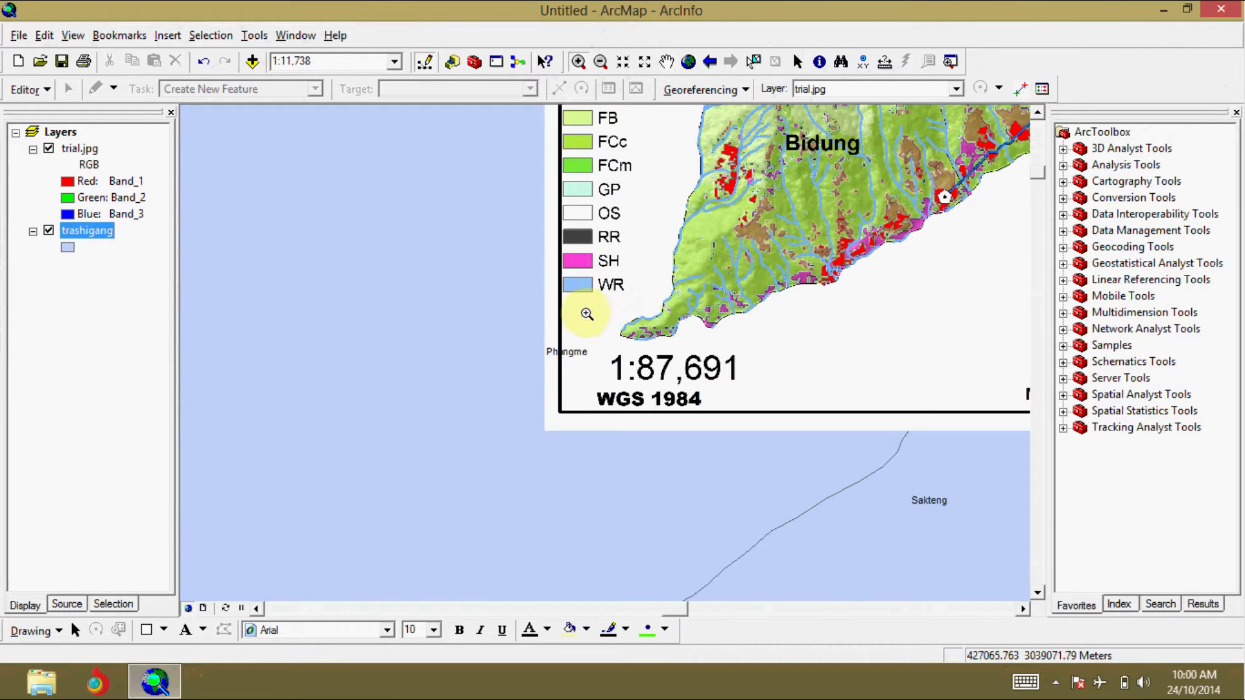
{"action": "left_click_drag", "start_coordinate": [530, 284], "coordinate": [725, 381]}
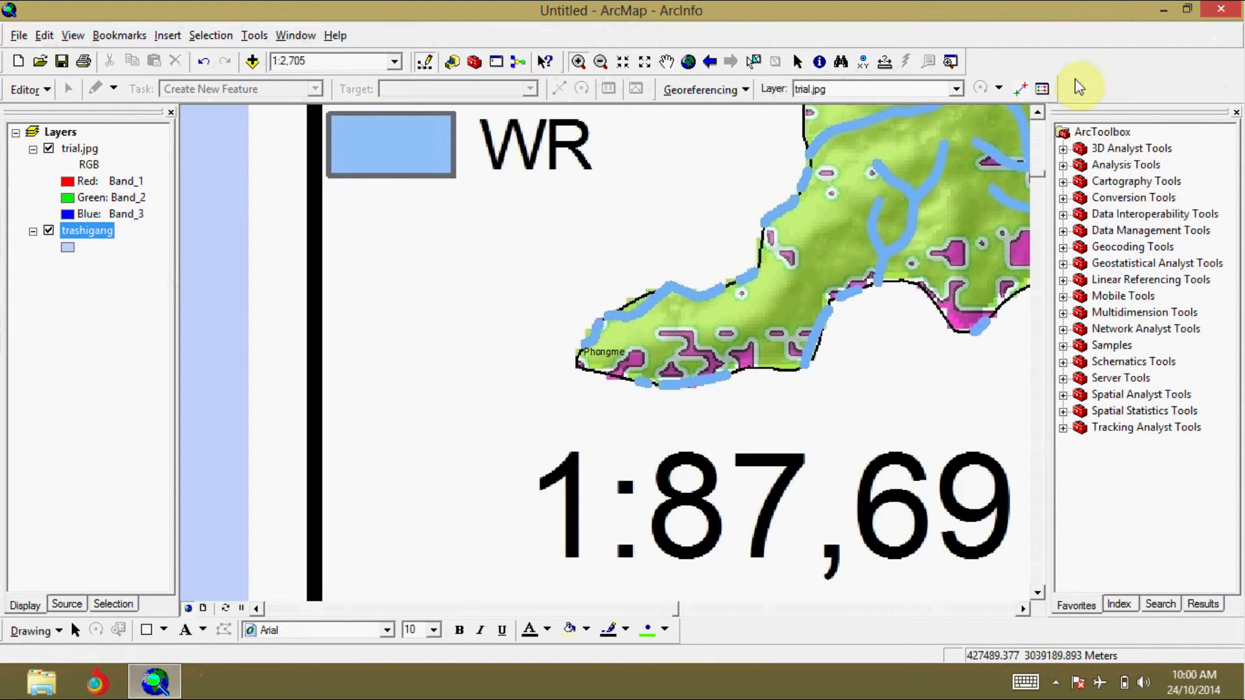
{"action": "left_click", "coordinate": [1022, 91]}
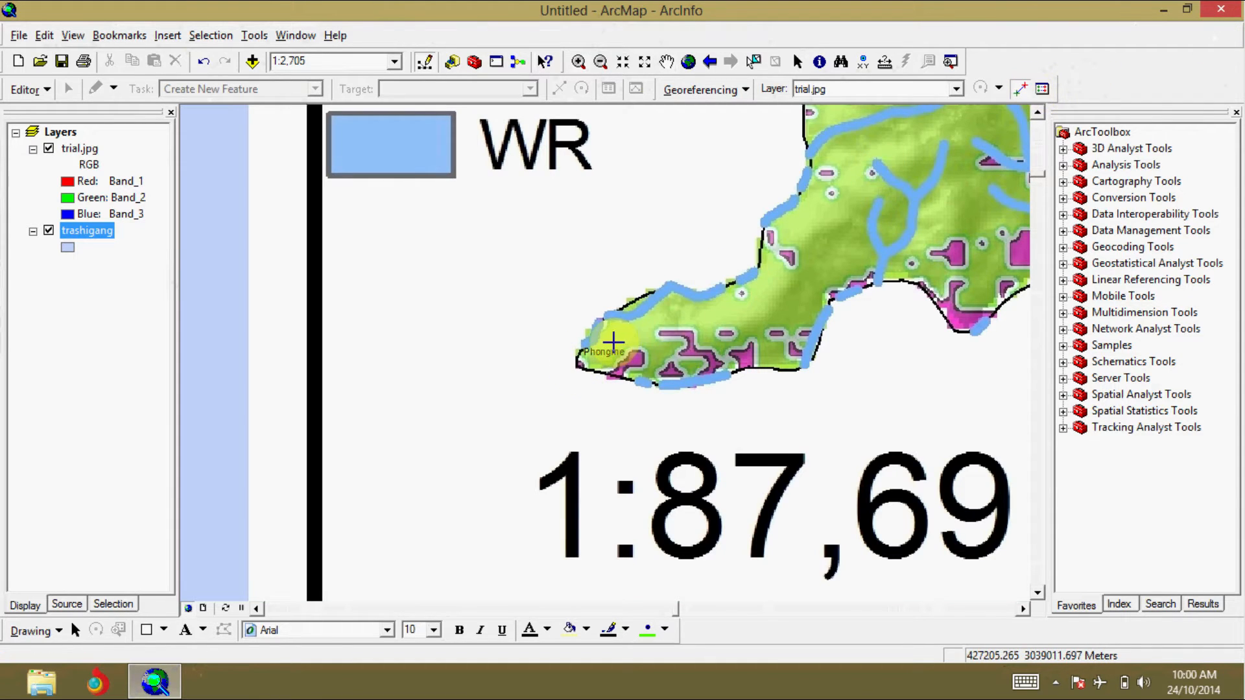
{"action": "left_click", "coordinate": [576, 366]}
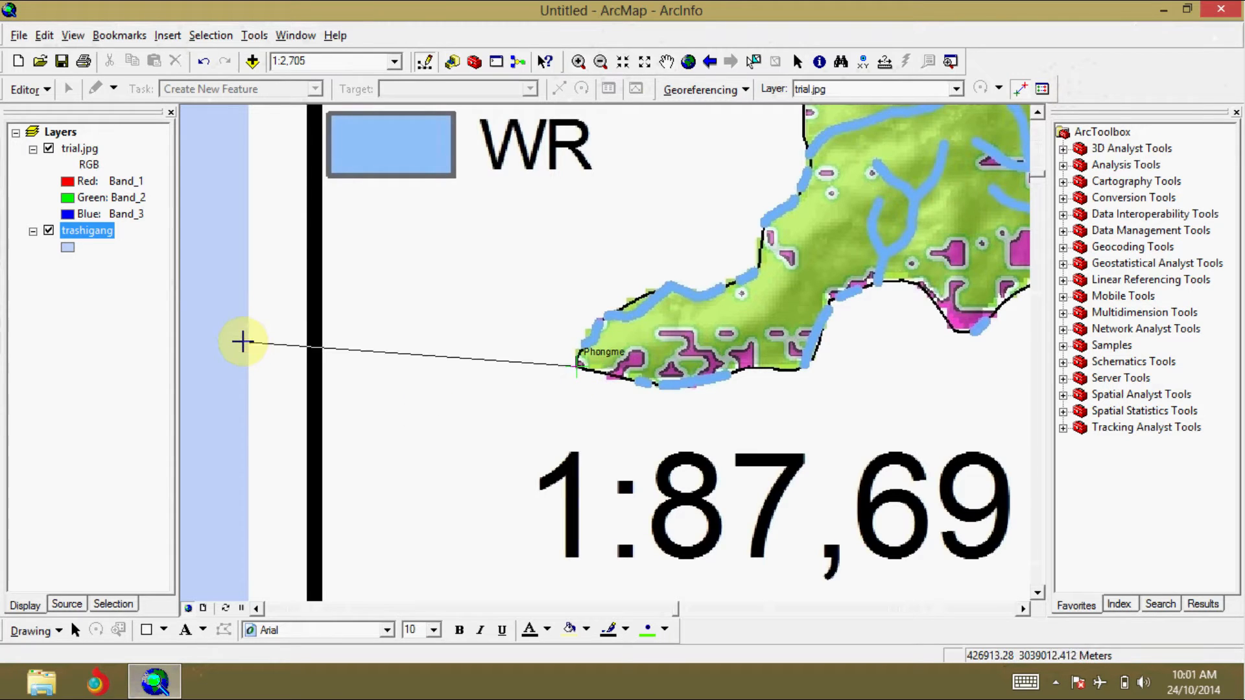
{"action": "right_click", "coordinate": [87, 228]}
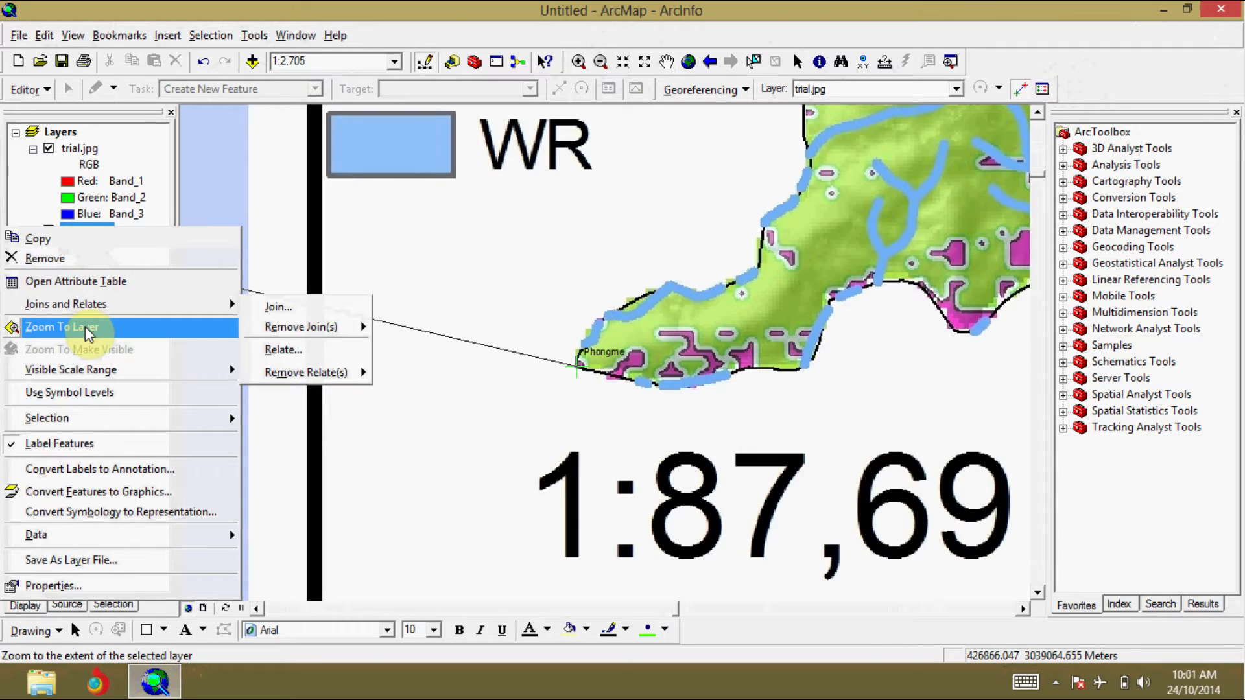
{"action": "left_click", "coordinate": [83, 326]}
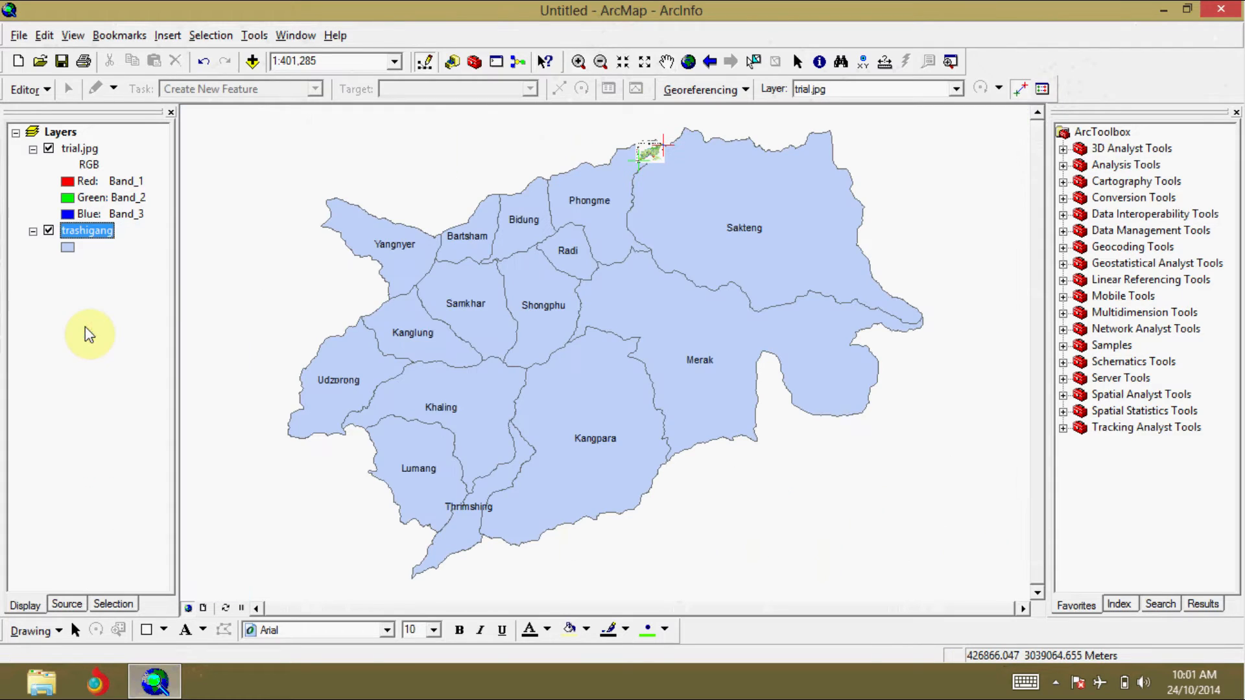
{"action": "left_click", "coordinate": [480, 261]}
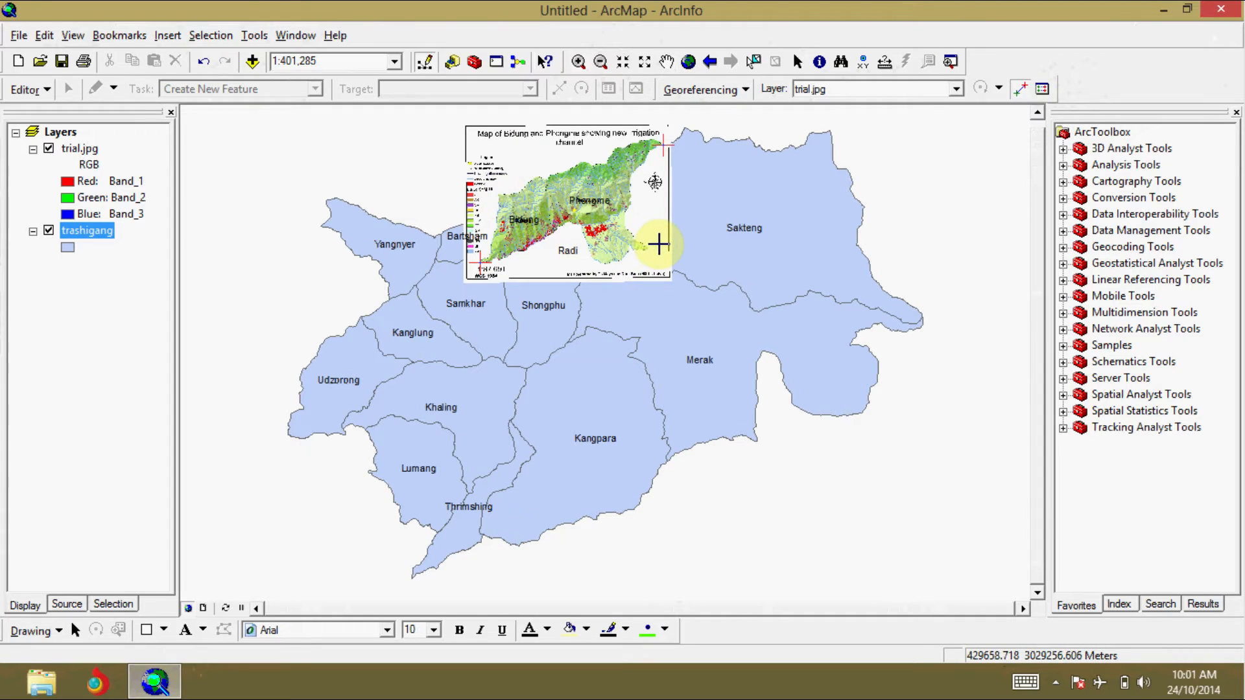
Step: With trial.jpg hidden for the target point, link Phongme's southeastern tip on the image to the Phongme–Sakteng–Merak junction on trashigang
{"action": "left_click", "coordinate": [578, 61]}
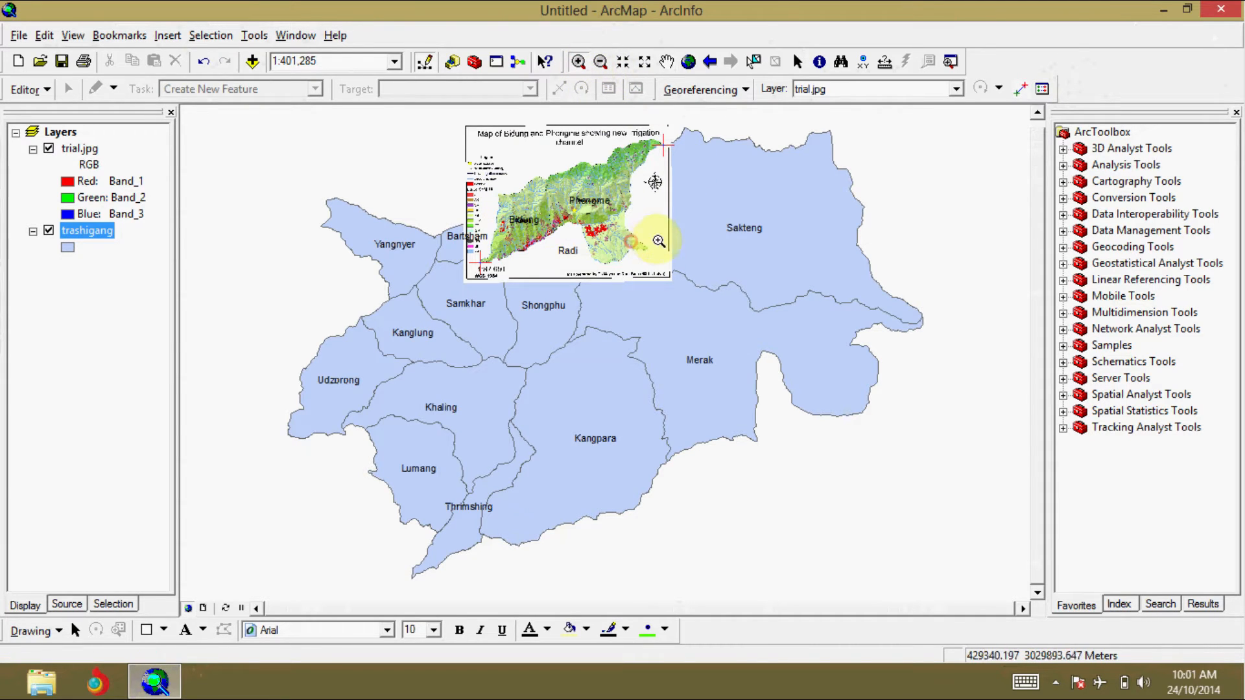
{"action": "left_click_drag", "start_coordinate": [631, 242], "coordinate": [664, 259]}
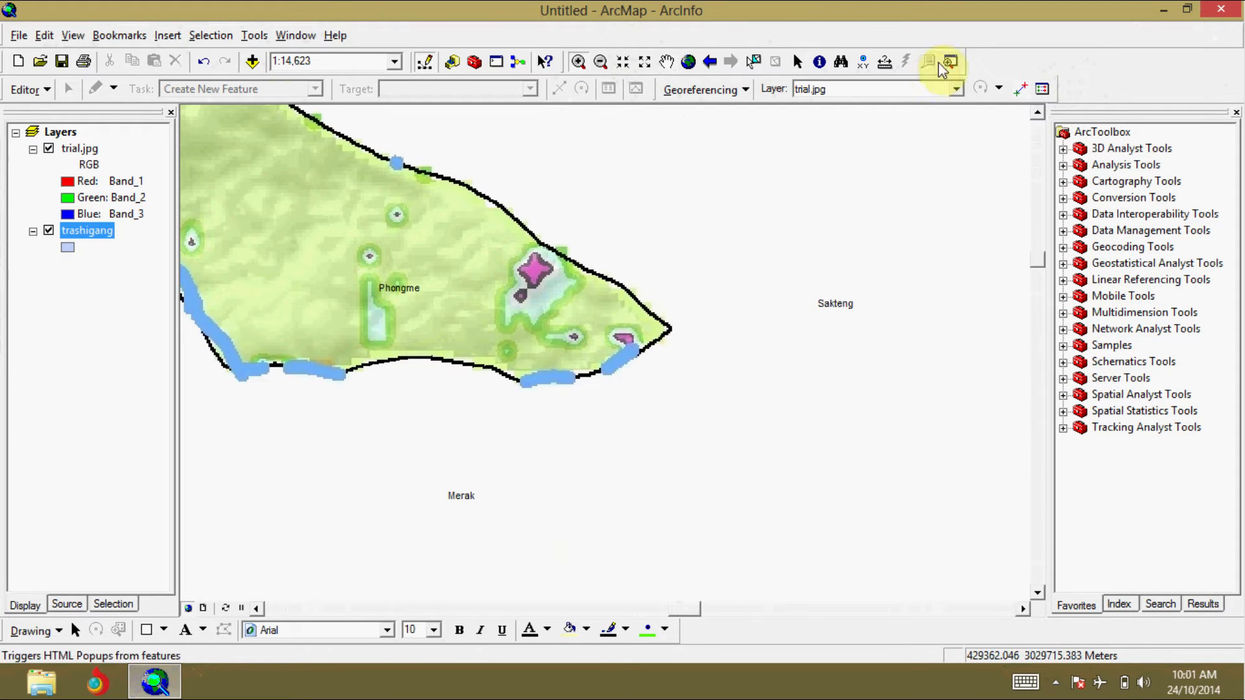
{"action": "left_click", "coordinate": [1020, 96]}
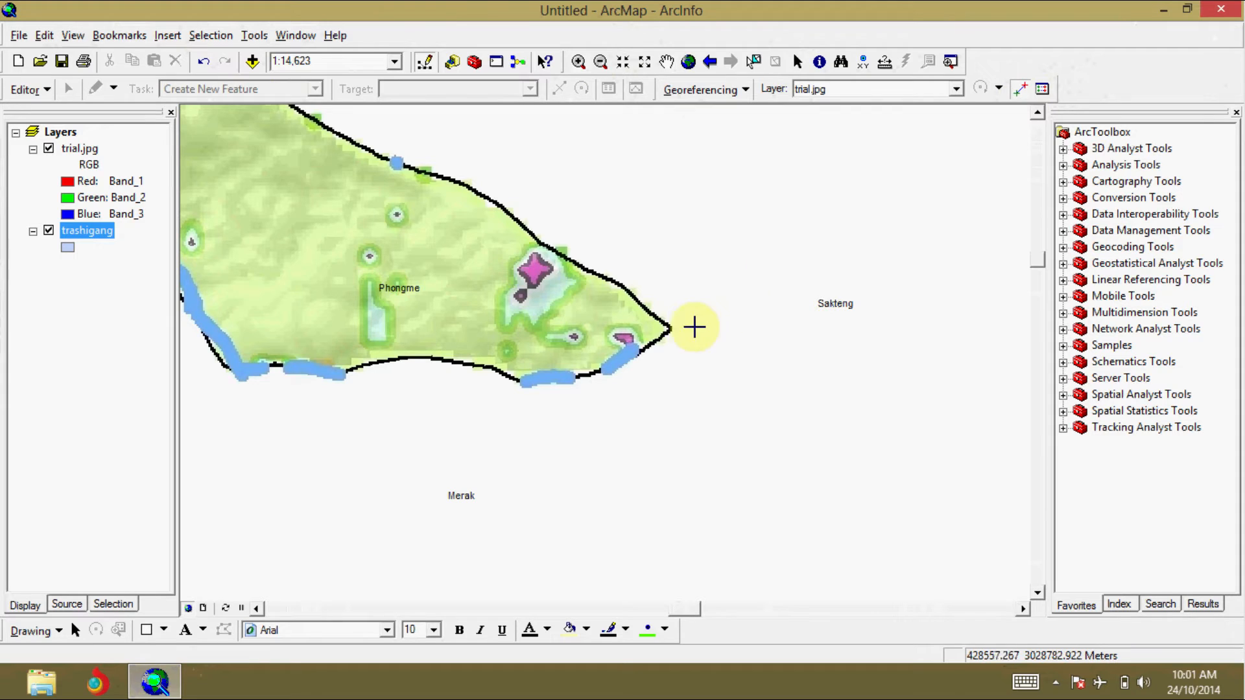
{"action": "left_click", "coordinate": [669, 326]}
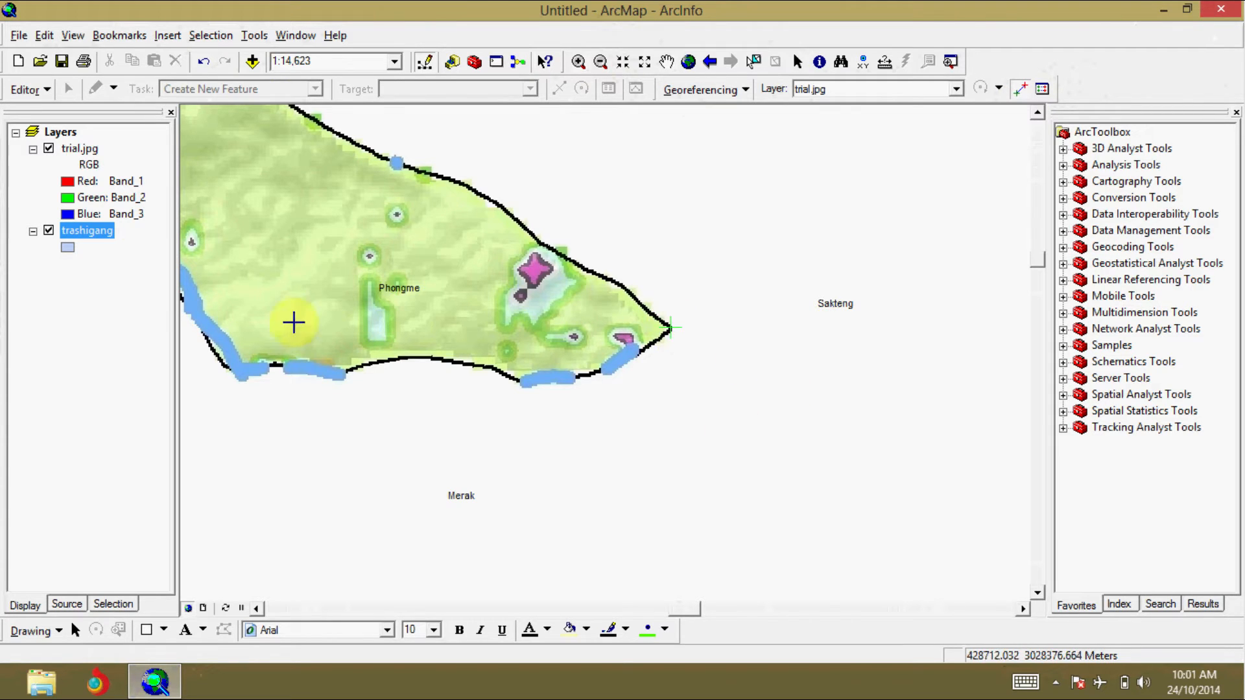
{"action": "right_click", "coordinate": [68, 232]}
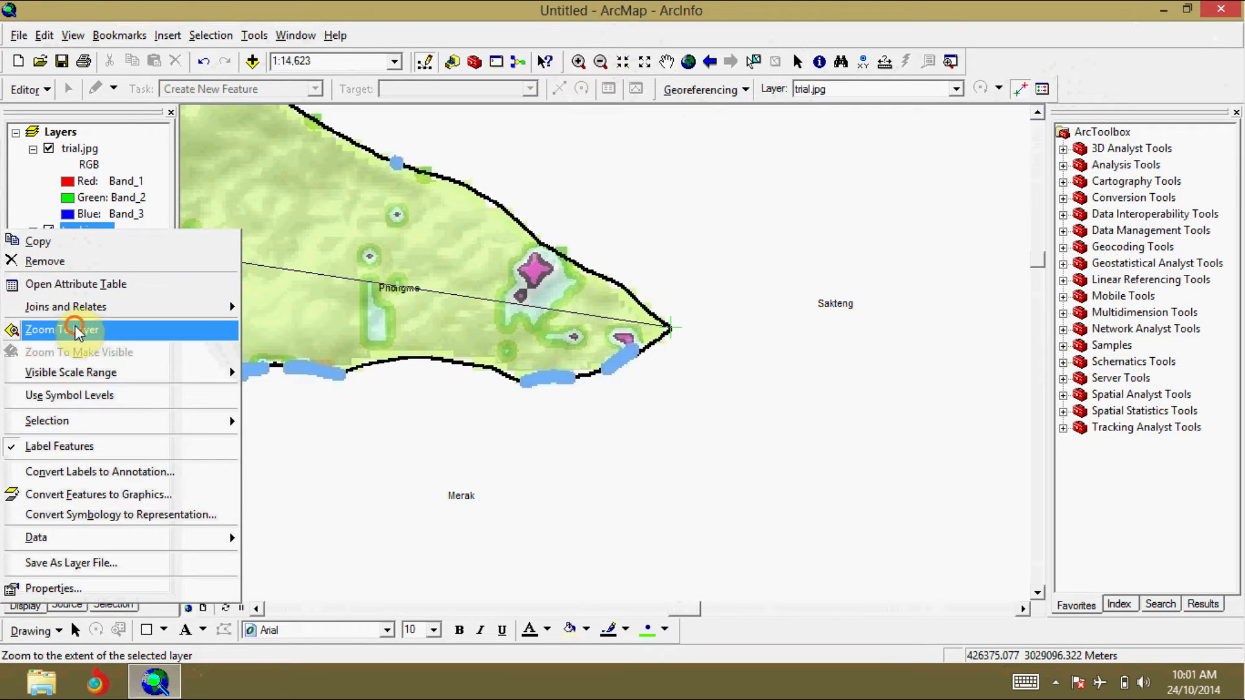
{"action": "left_click", "coordinate": [77, 329]}
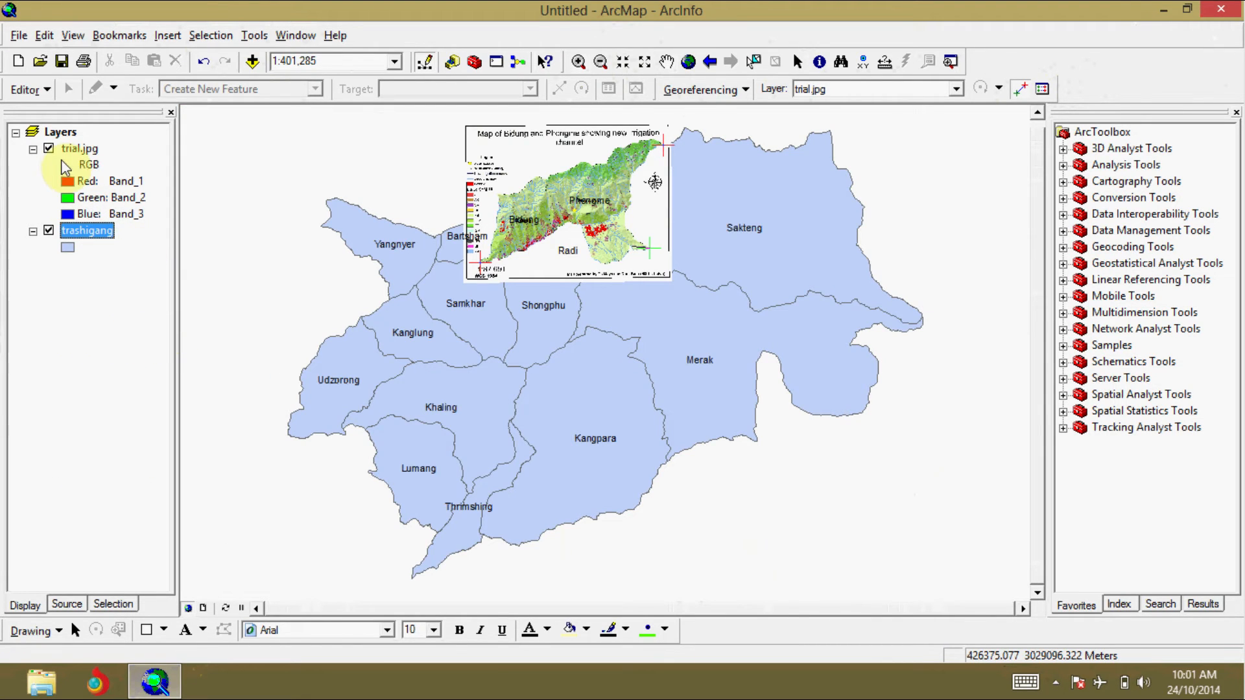
{"action": "left_click", "coordinate": [50, 149]}
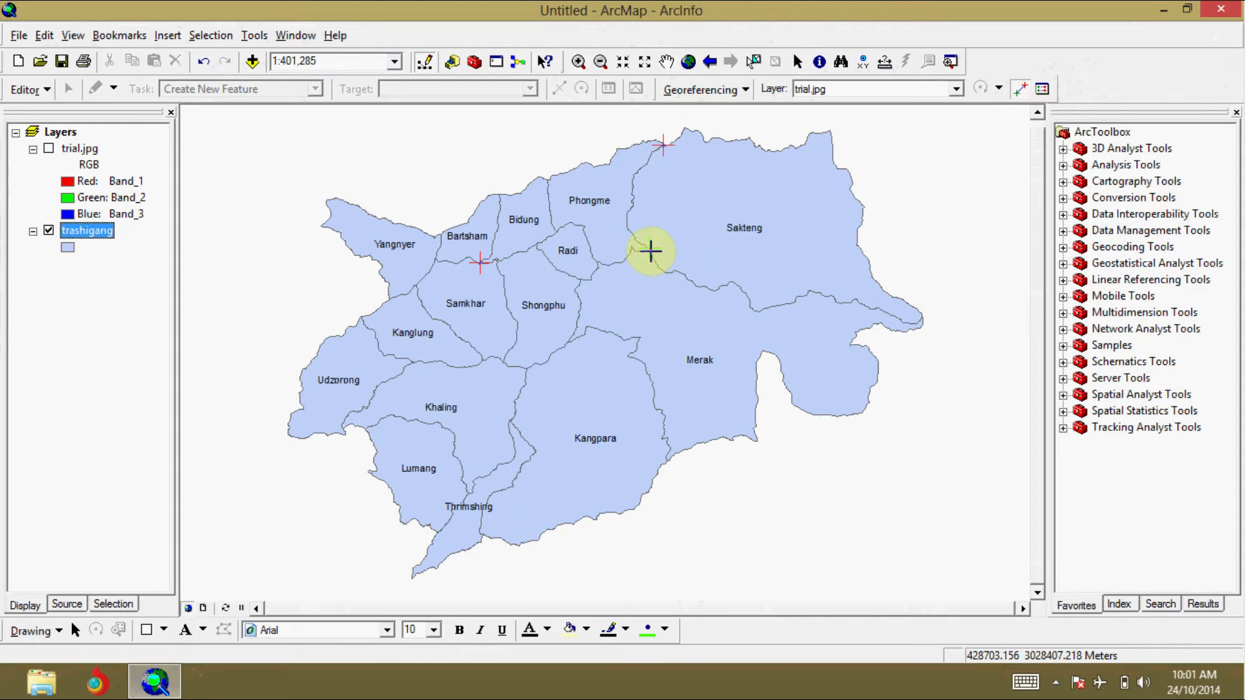
{"action": "left_click", "coordinate": [649, 249]}
{"action": "left_click", "coordinate": [650, 249]}
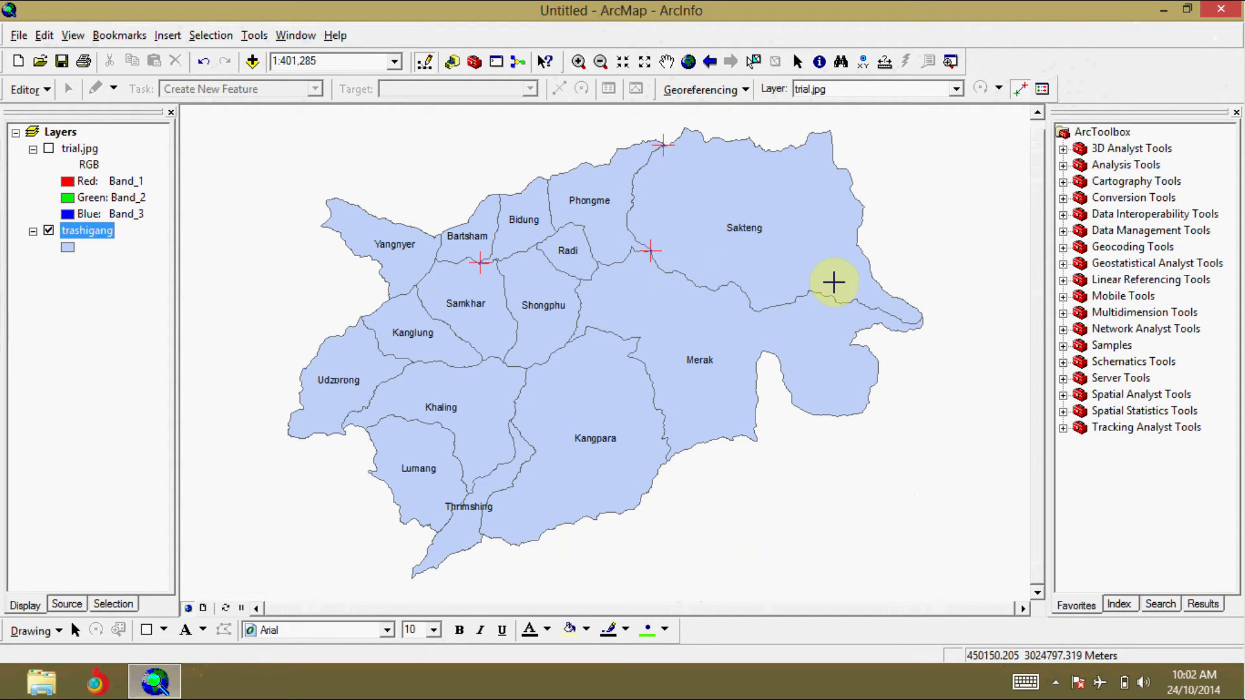
Step: Link Bidung's northwestern corner on trial.jpg to the northern end of the Bartsham–Bidung boundary, hiding the image to place the target point
{"action": "left_click", "coordinate": [581, 60]}
{"action": "left_click_drag", "start_coordinate": [418, 122], "coordinate": [689, 279]}
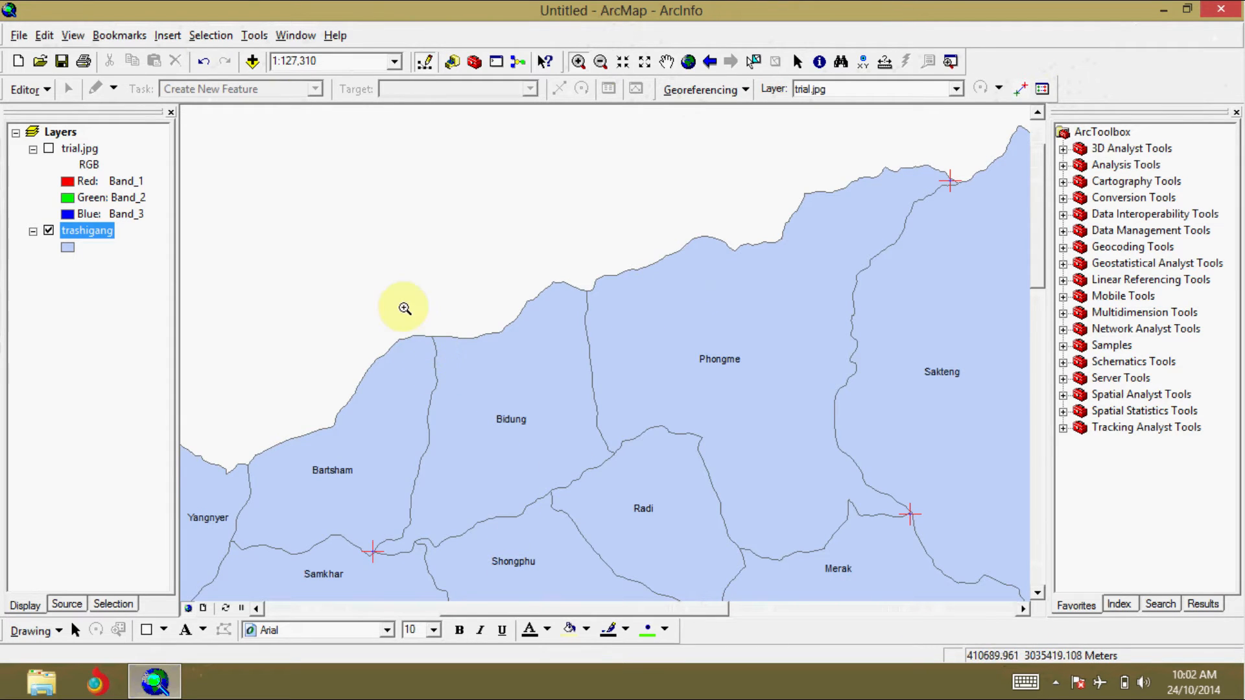
{"action": "left_click_drag", "start_coordinate": [351, 280], "coordinate": [484, 406]}
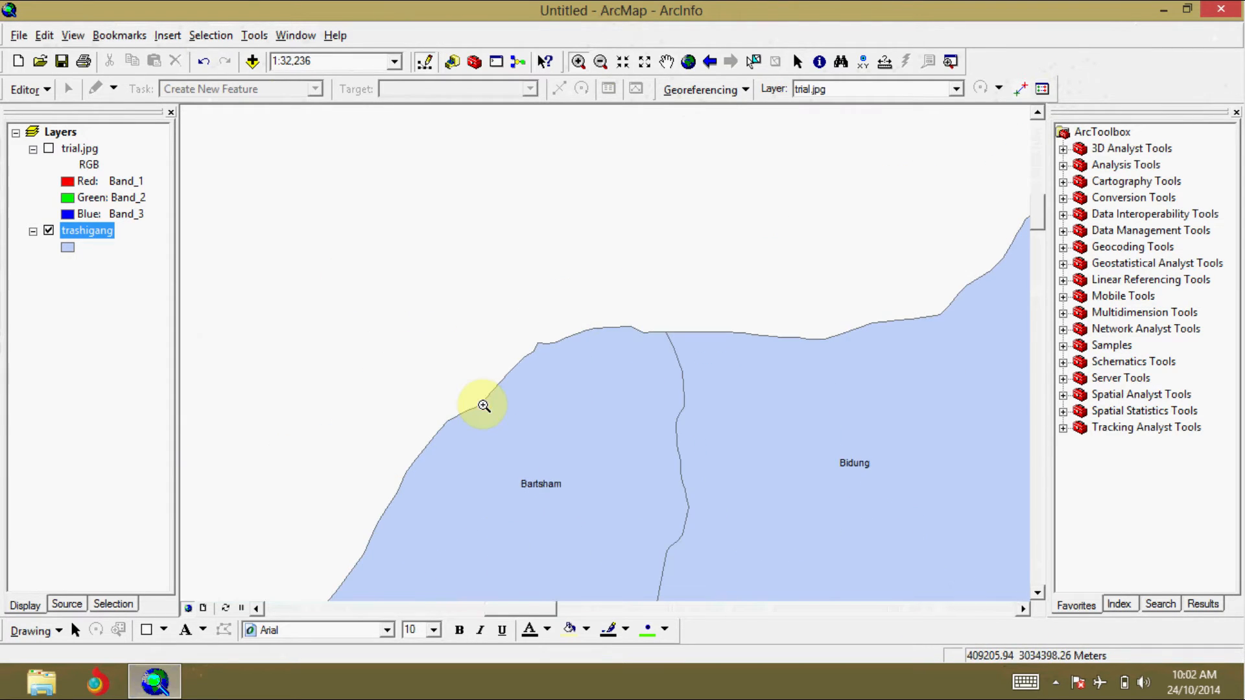
{"action": "left_click", "coordinate": [553, 268]}
{"action": "left_click_drag", "start_coordinate": [602, 376], "coordinate": [918, 542]}
{"action": "left_click", "coordinate": [49, 148]}
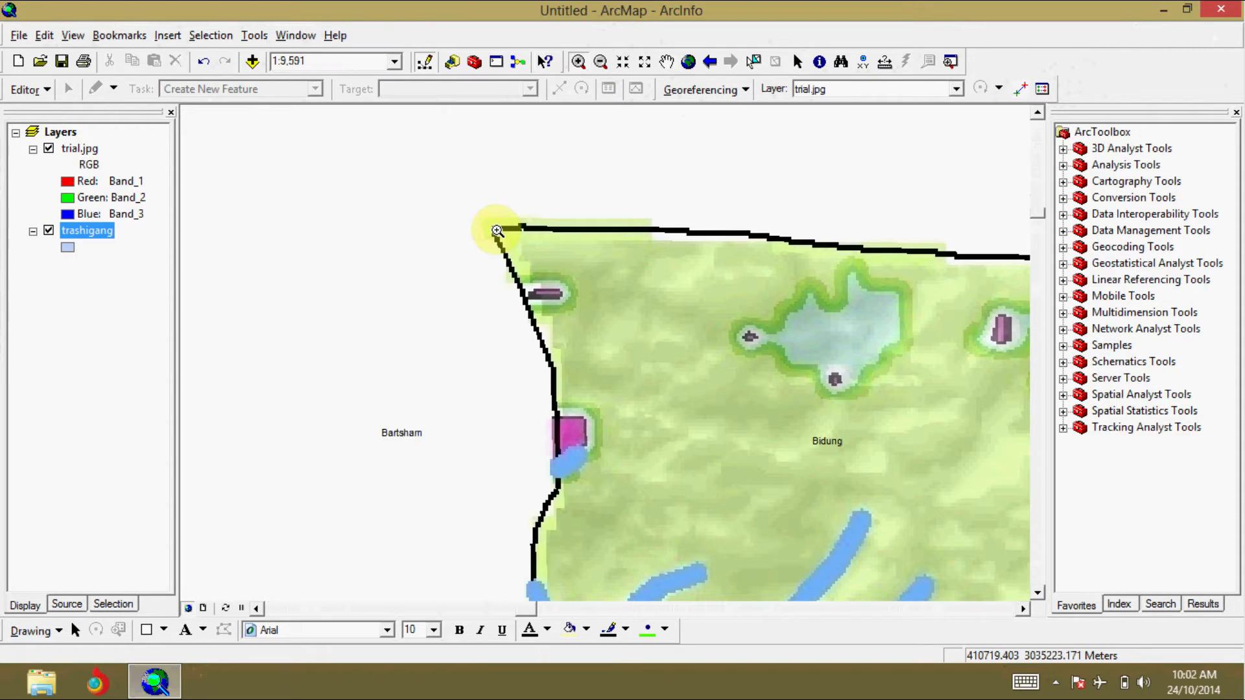
{"action": "left_click", "coordinate": [49, 150]}
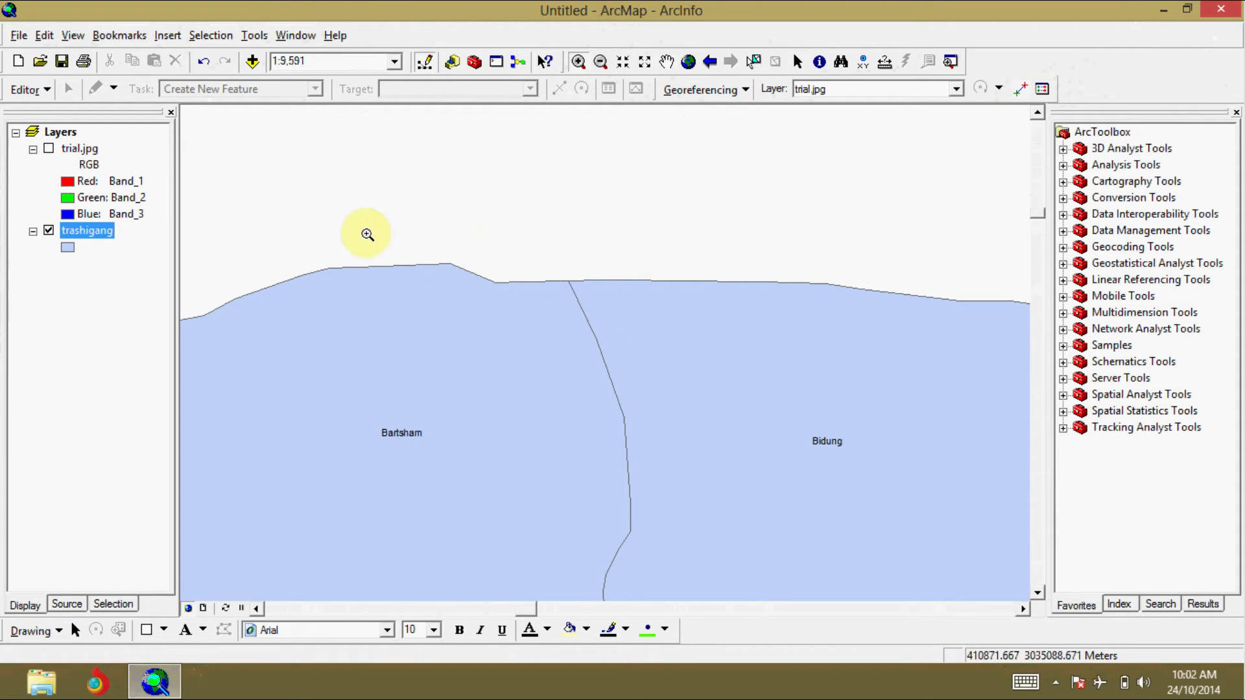
{"action": "left_click", "coordinate": [49, 150]}
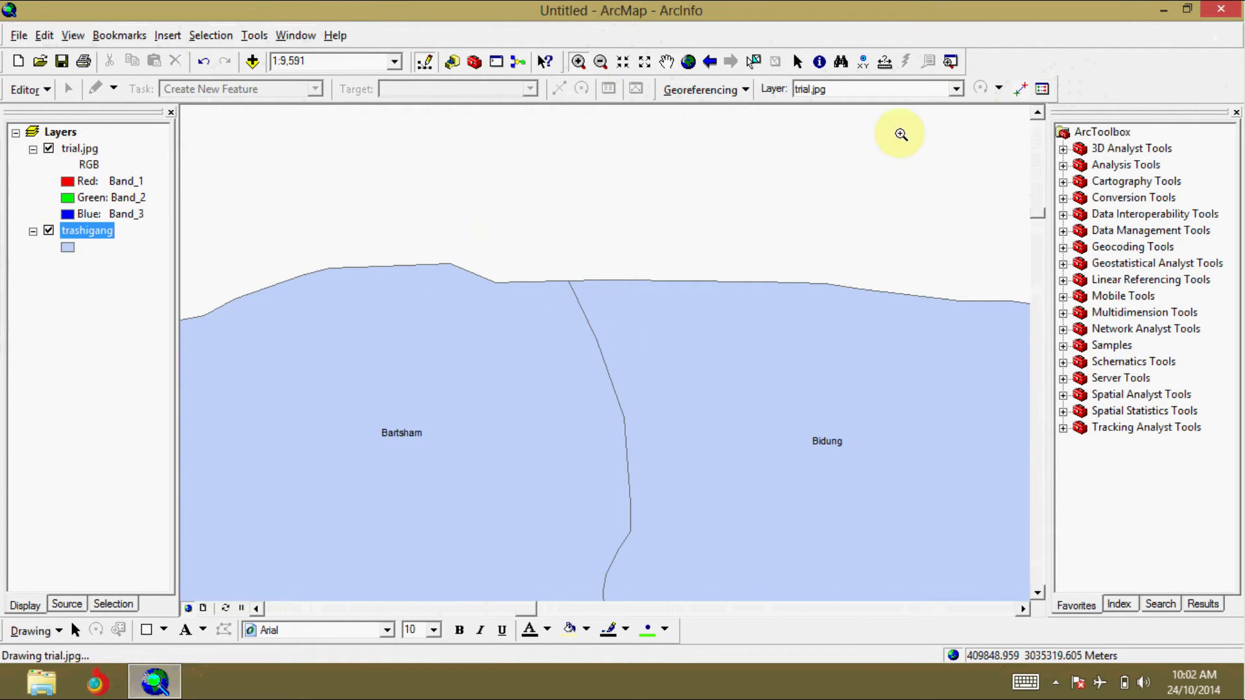
{"action": "left_click", "coordinate": [1018, 91]}
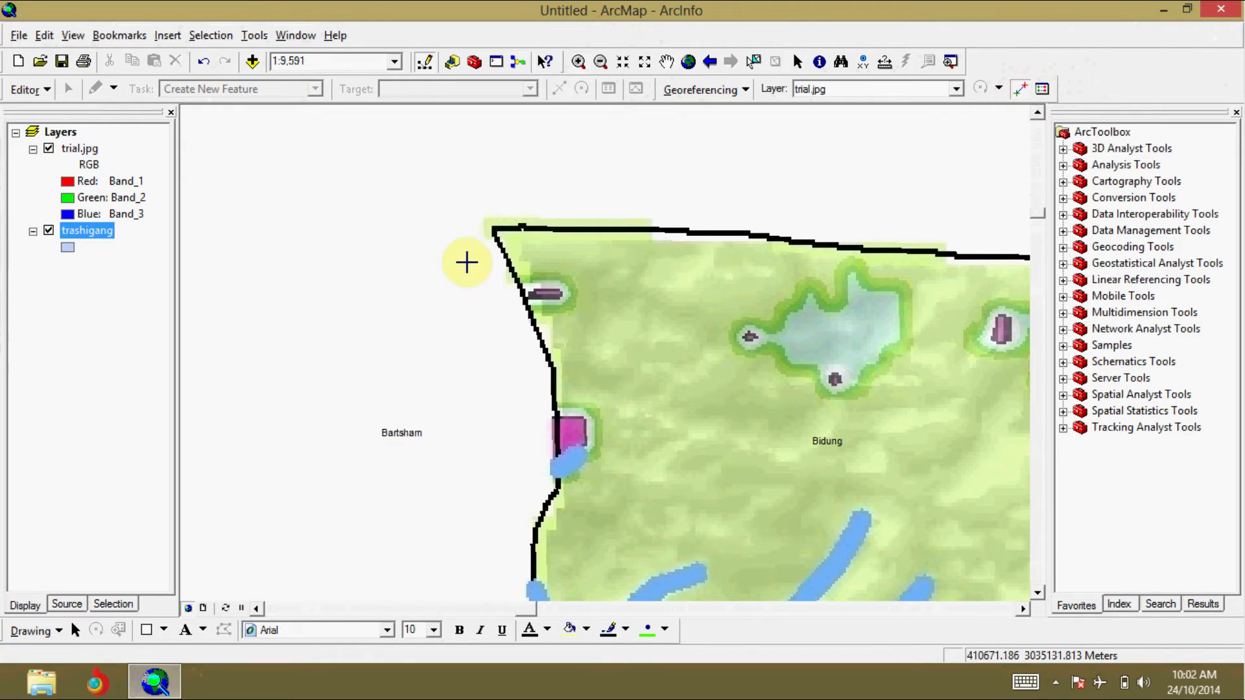
{"action": "left_click", "coordinate": [492, 227]}
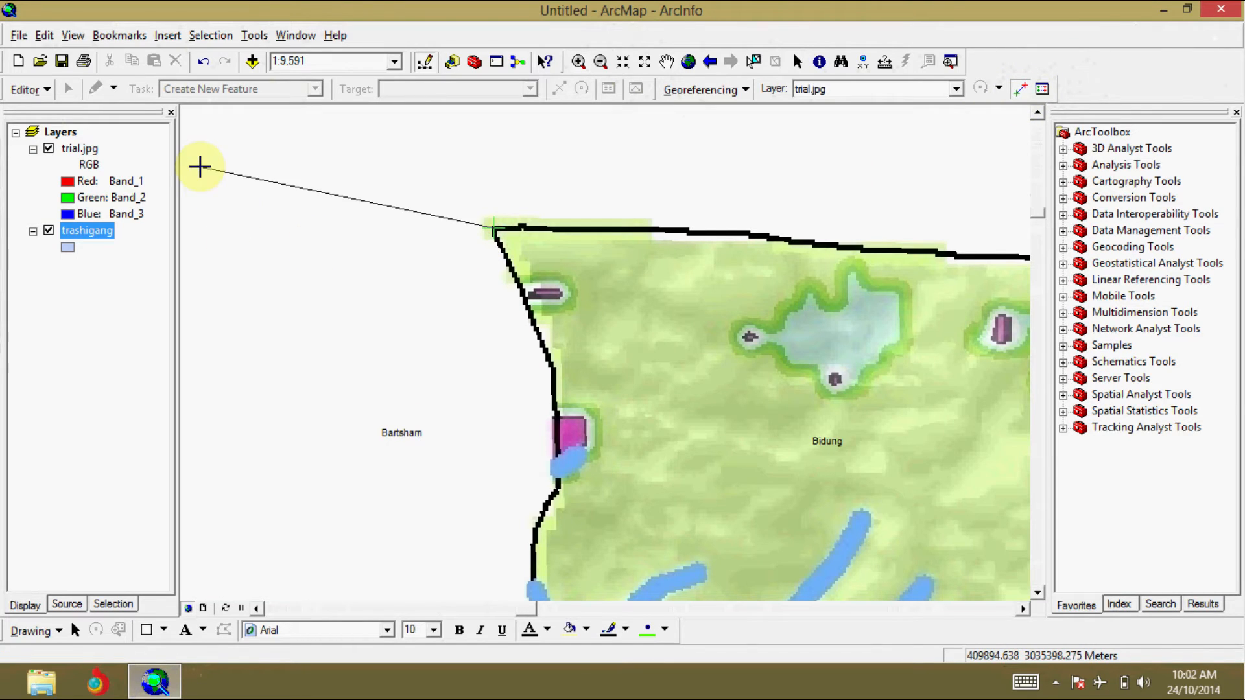
{"action": "left_click", "coordinate": [49, 149]}
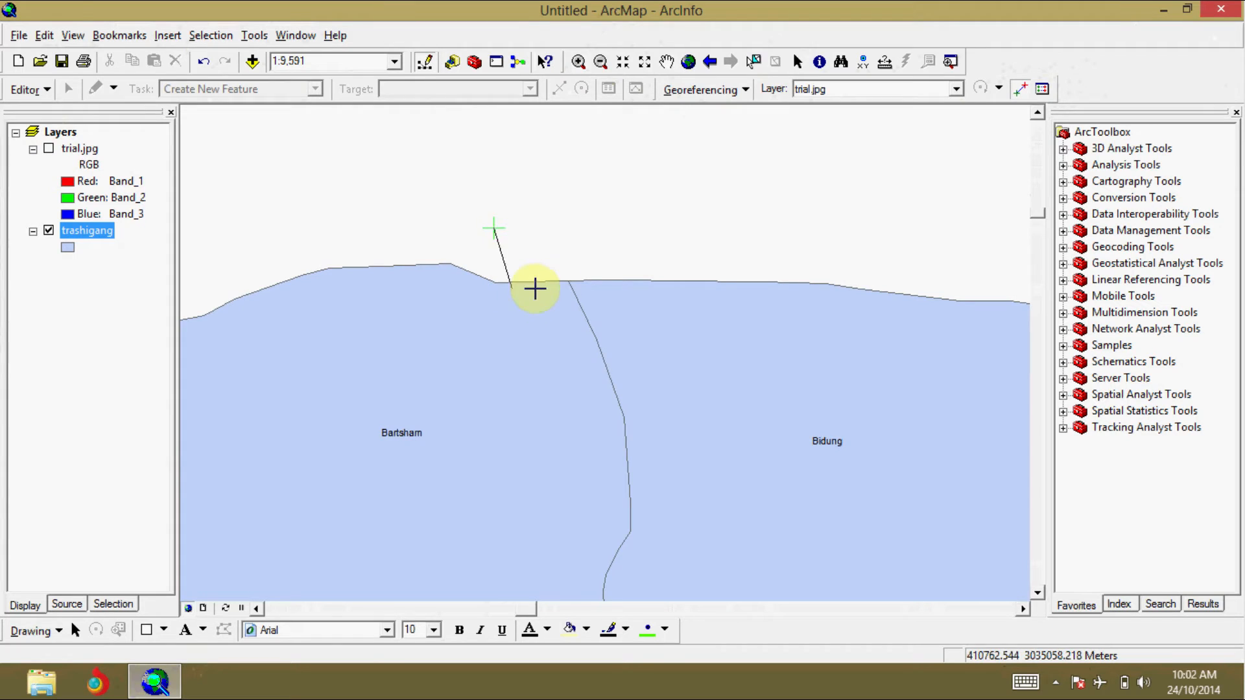
{"action": "left_click", "coordinate": [567, 280]}
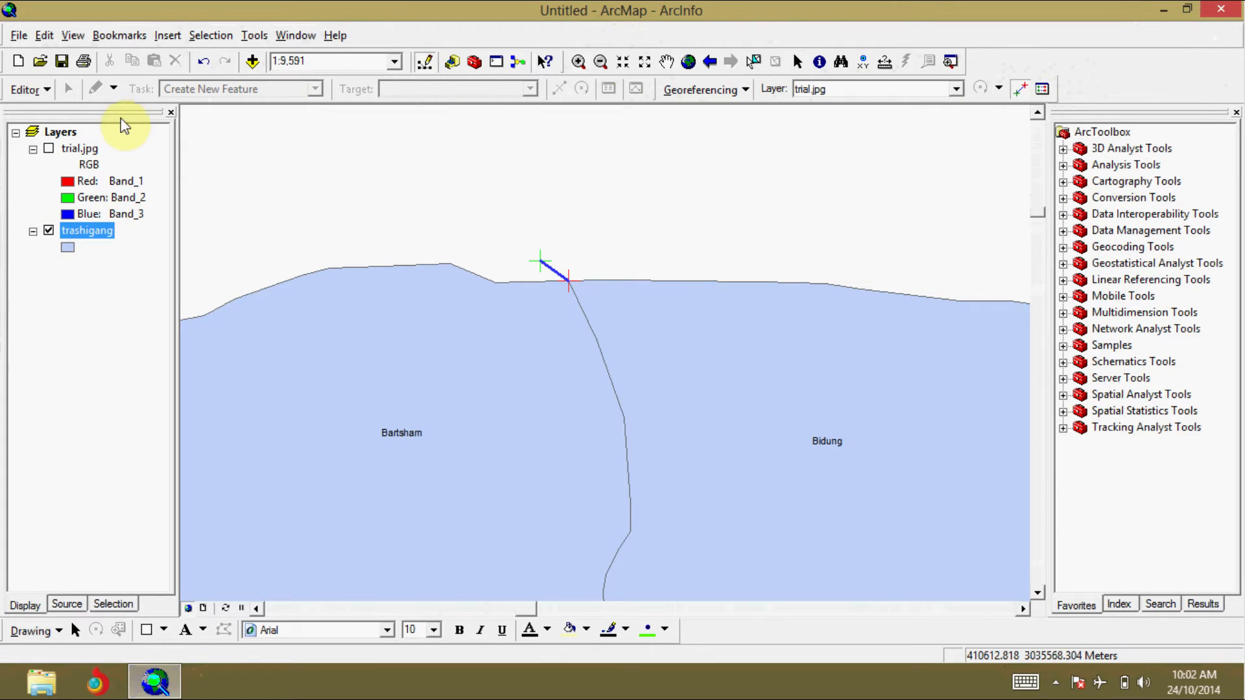
Step: Link the Bidung–Phongme–Radi junction on trial.jpg to the matching junction on trashigang, hiding the image to place the target point
{"action": "left_click", "coordinate": [47, 149]}
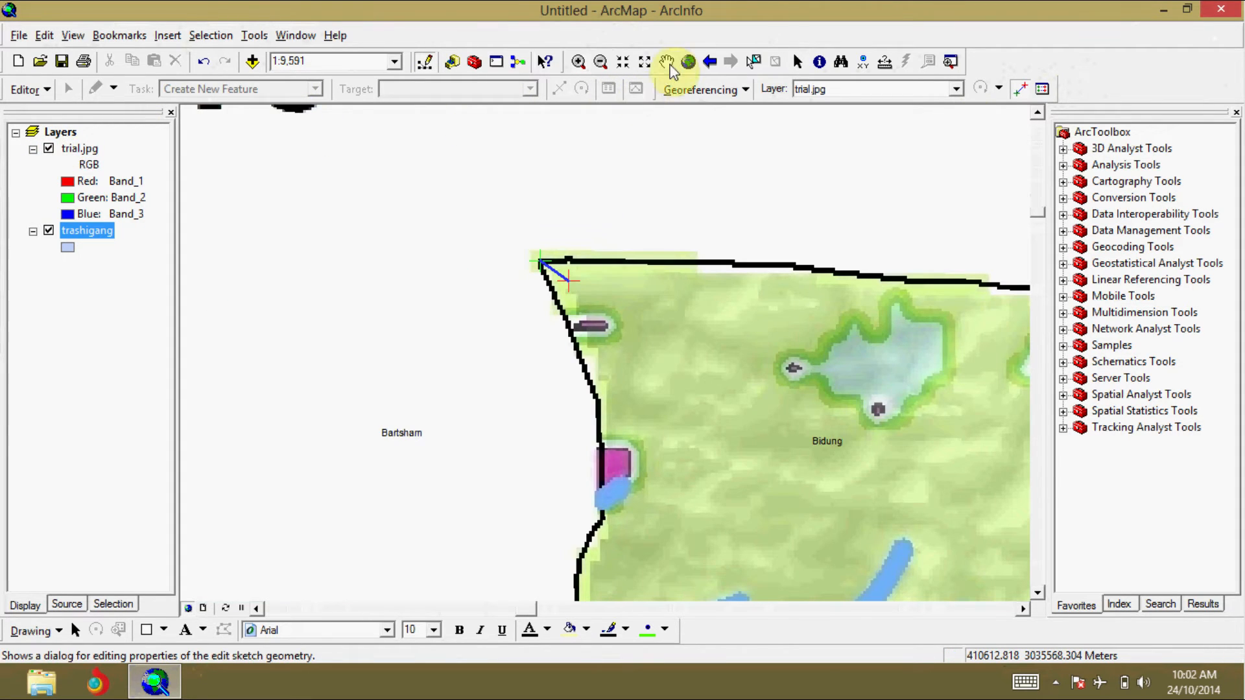
{"action": "left_click", "coordinate": [667, 62]}
{"action": "left_click_drag", "start_coordinate": [634, 494], "coordinate": [544, 225]}
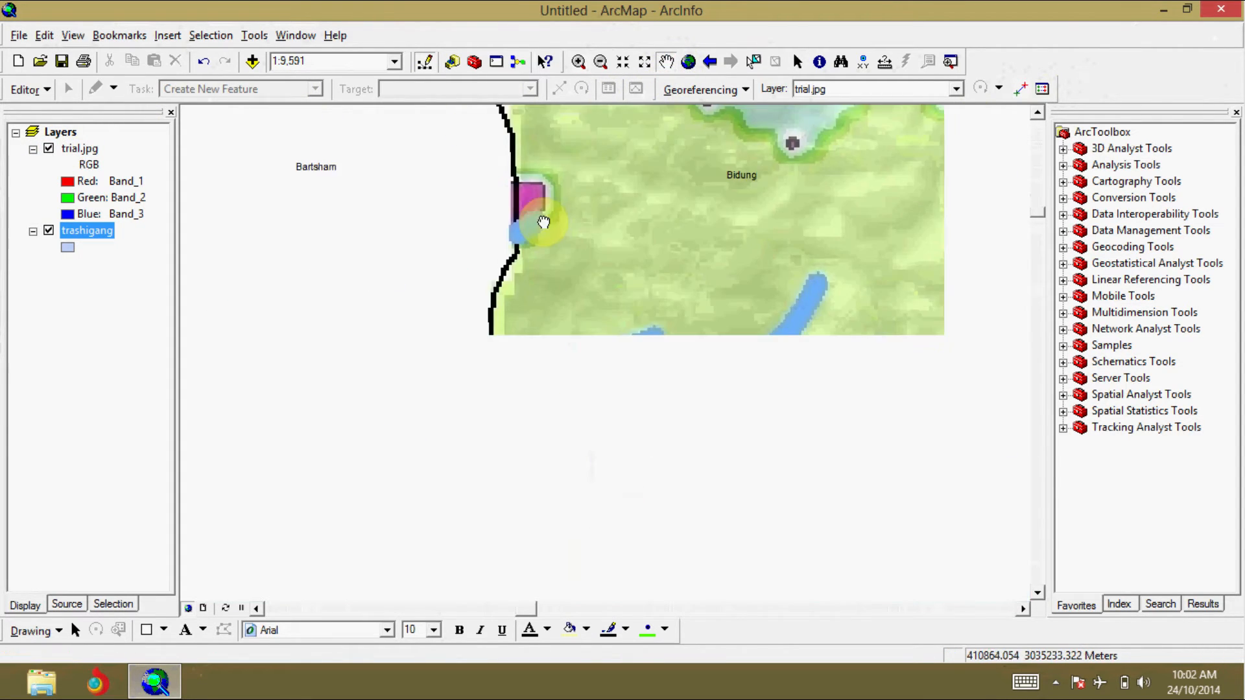
{"action": "left_click", "coordinate": [600, 62]}
{"action": "left_click", "coordinate": [711, 323]}
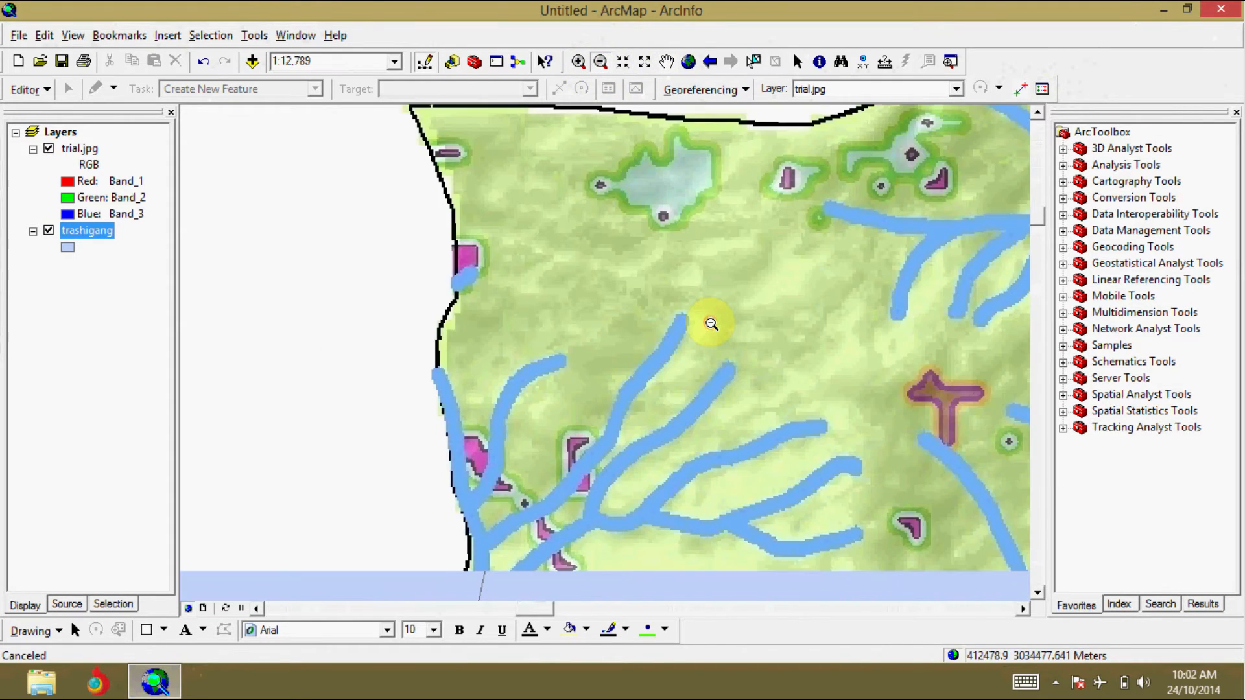
{"action": "left_click", "coordinate": [711, 323]}
{"action": "left_click", "coordinate": [711, 324]}
{"action": "left_click", "coordinate": [711, 323]}
{"action": "left_click", "coordinate": [711, 323]}
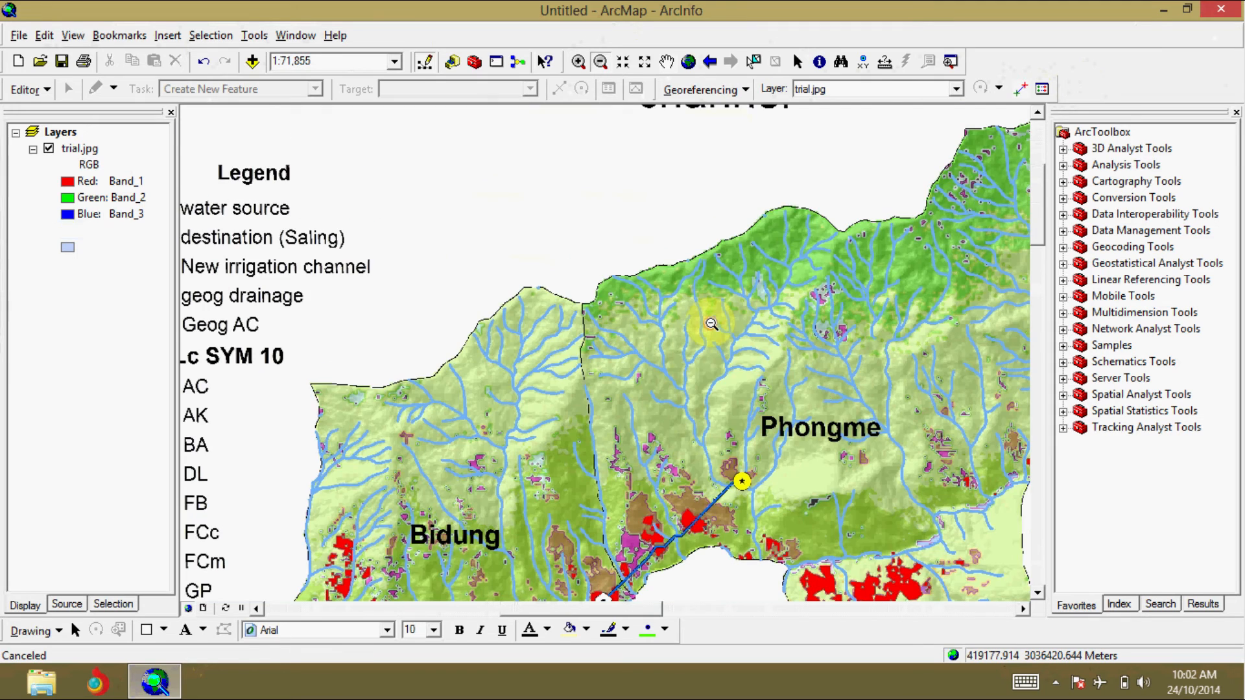
{"action": "left_click", "coordinate": [711, 323]}
{"action": "left_click", "coordinate": [666, 61]}
{"action": "left_click_drag", "start_coordinate": [645, 376], "coordinate": [566, 176]}
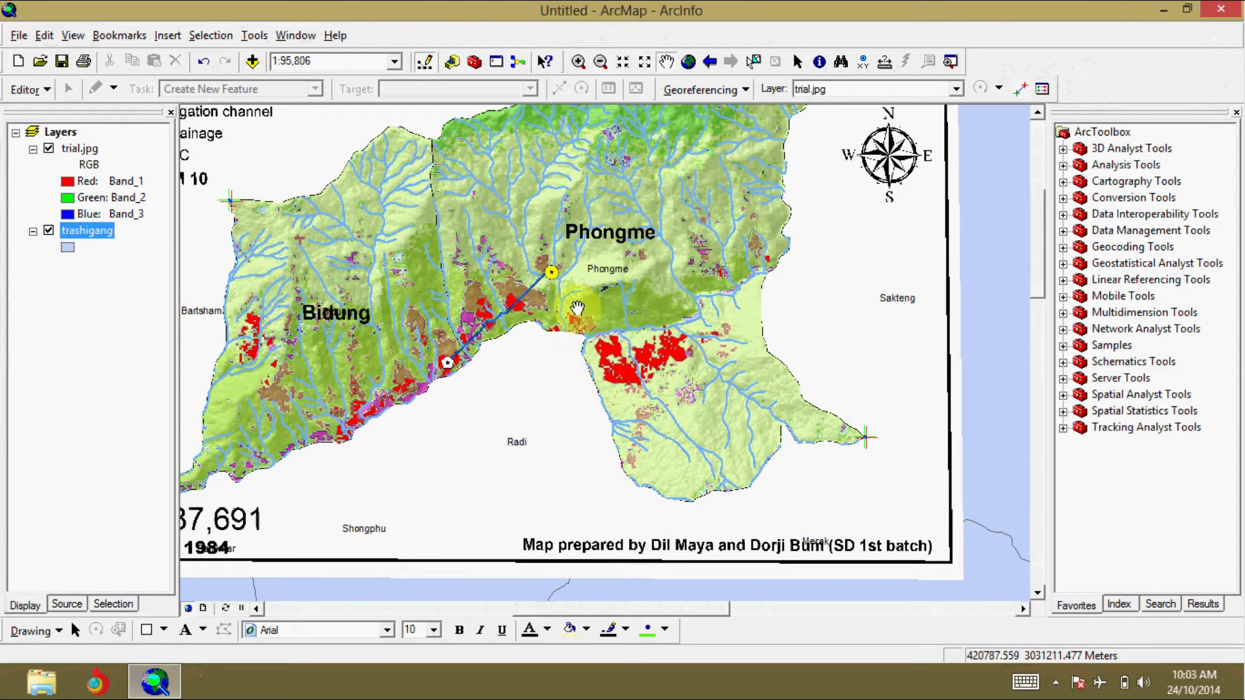
{"action": "left_click", "coordinate": [579, 60]}
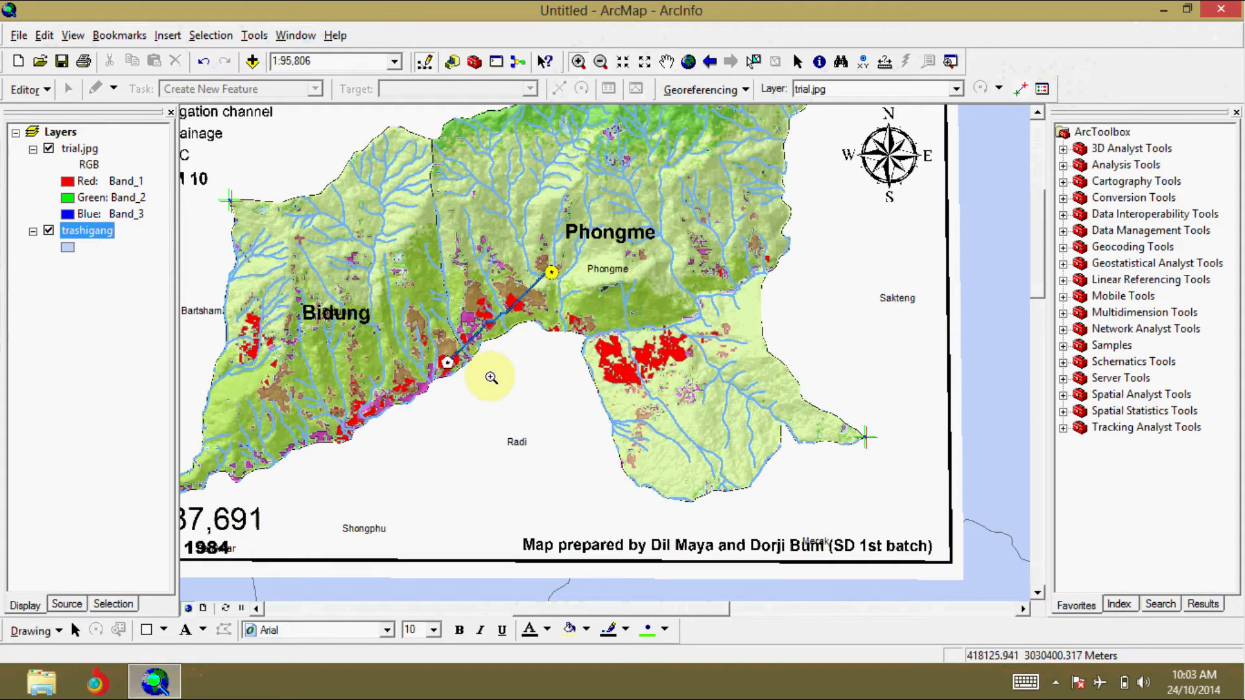
{"action": "left_click_drag", "start_coordinate": [491, 377], "coordinate": [491, 377]}
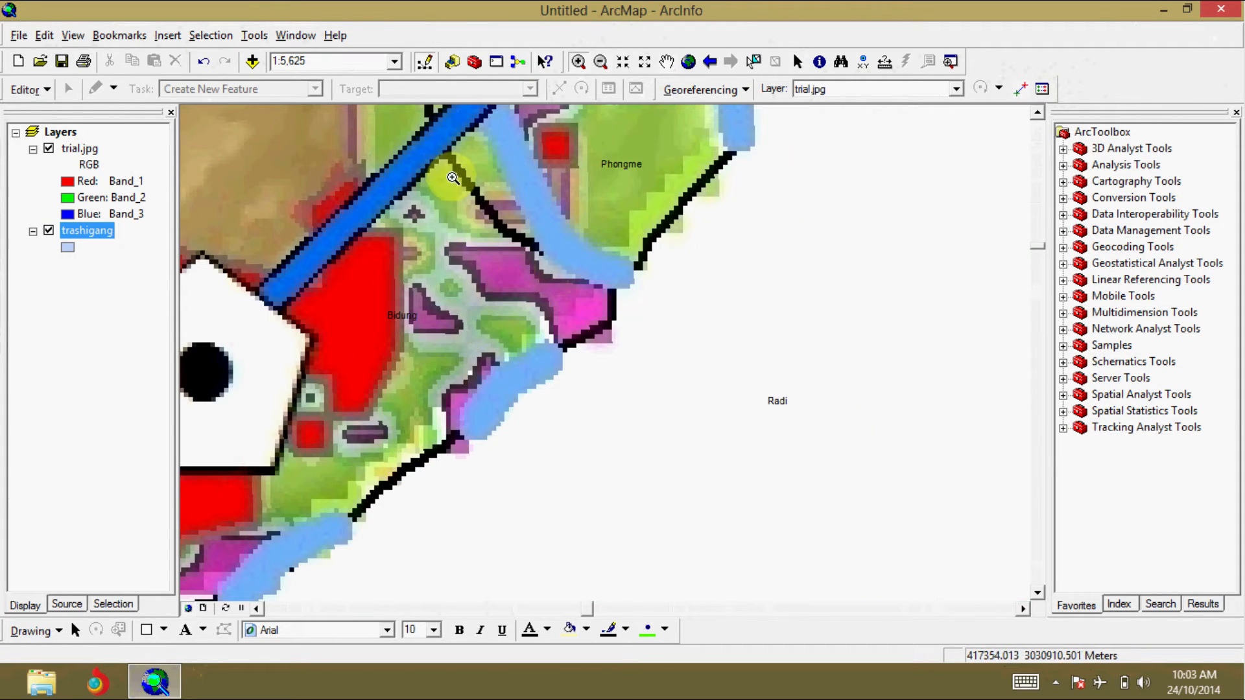
{"action": "left_click", "coordinate": [48, 148]}
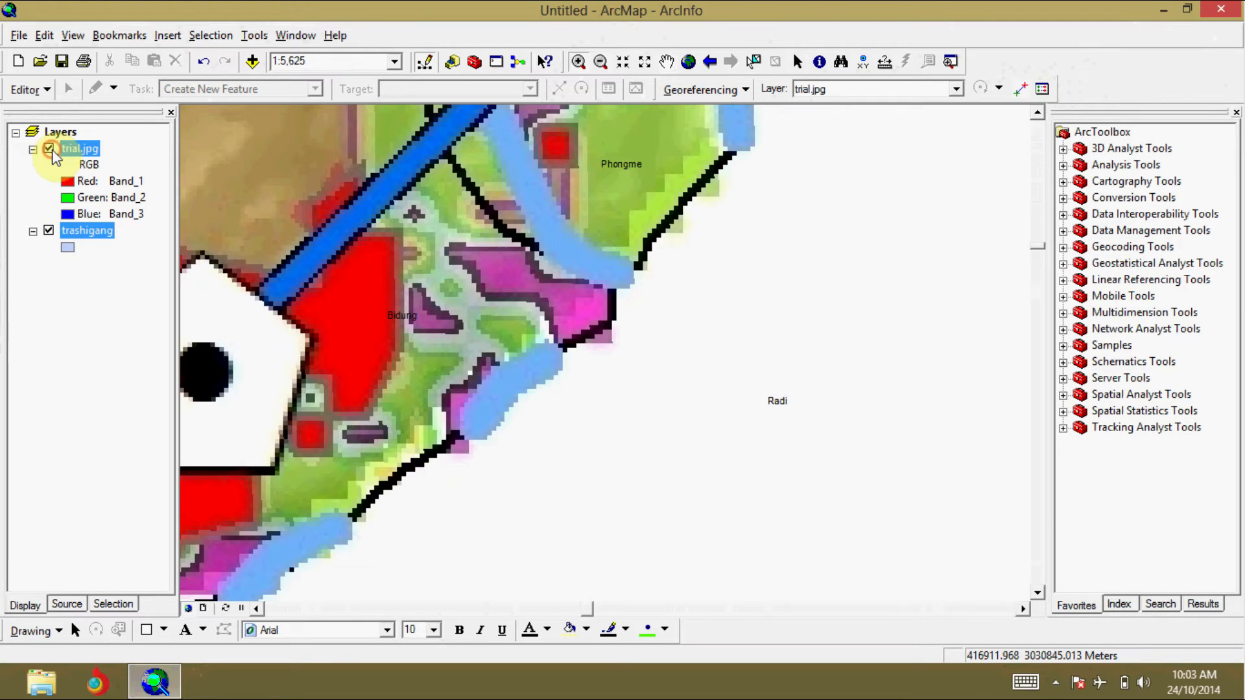
{"action": "left_click", "coordinate": [52, 150]}
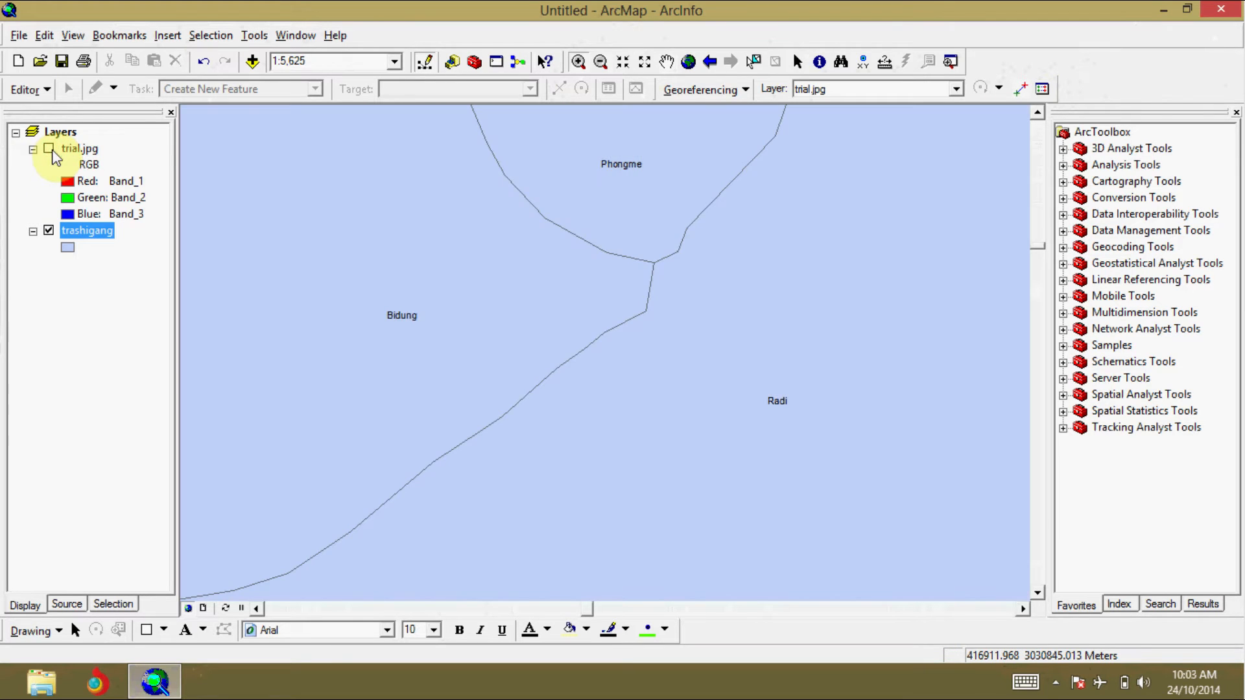
{"action": "left_click", "coordinate": [49, 149]}
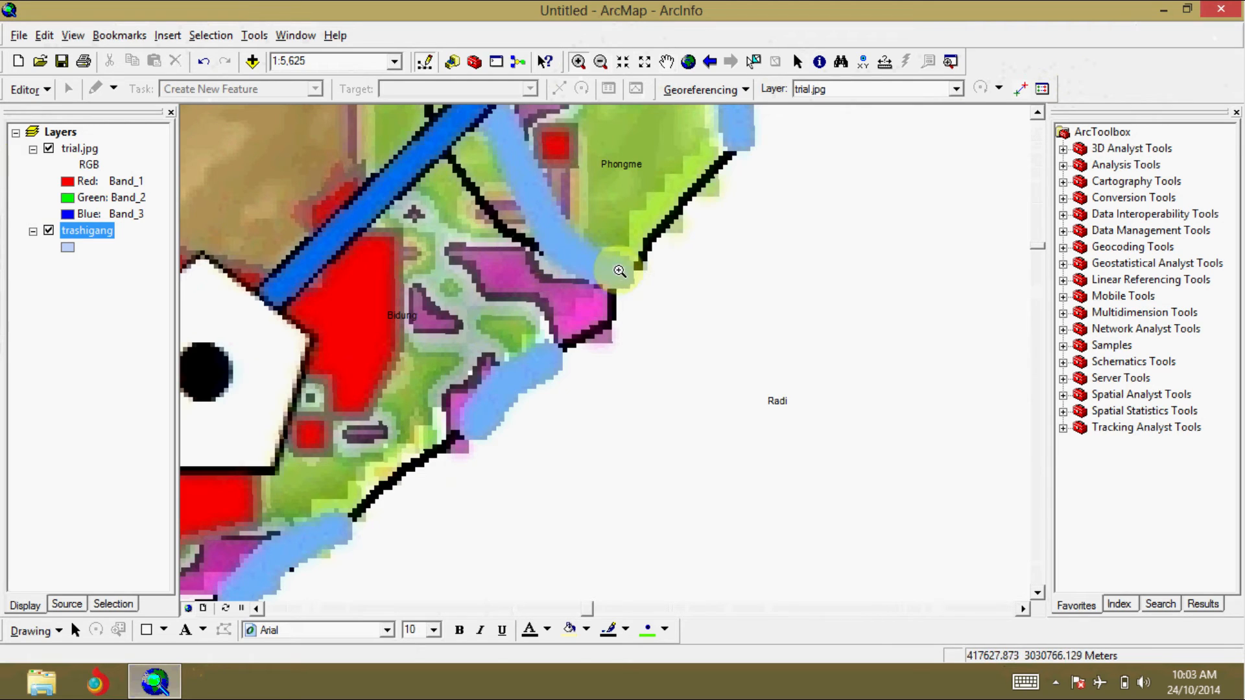
{"action": "left_click", "coordinate": [1020, 89]}
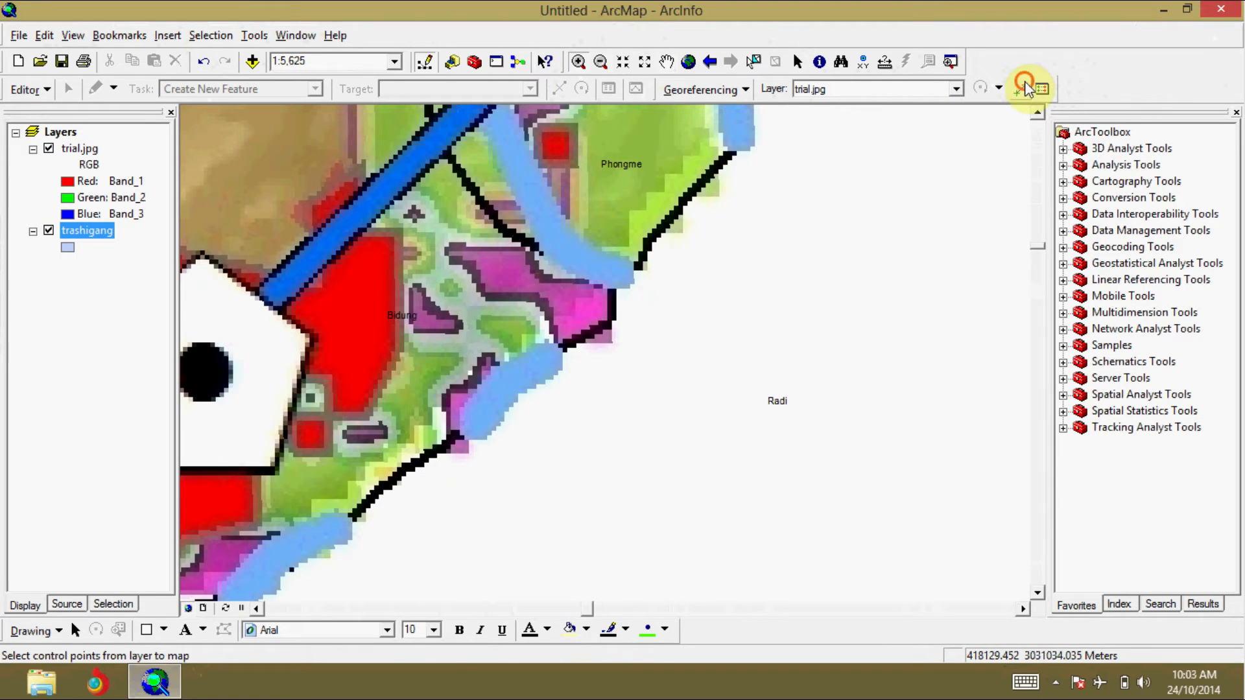
{"action": "left_click", "coordinate": [609, 275]}
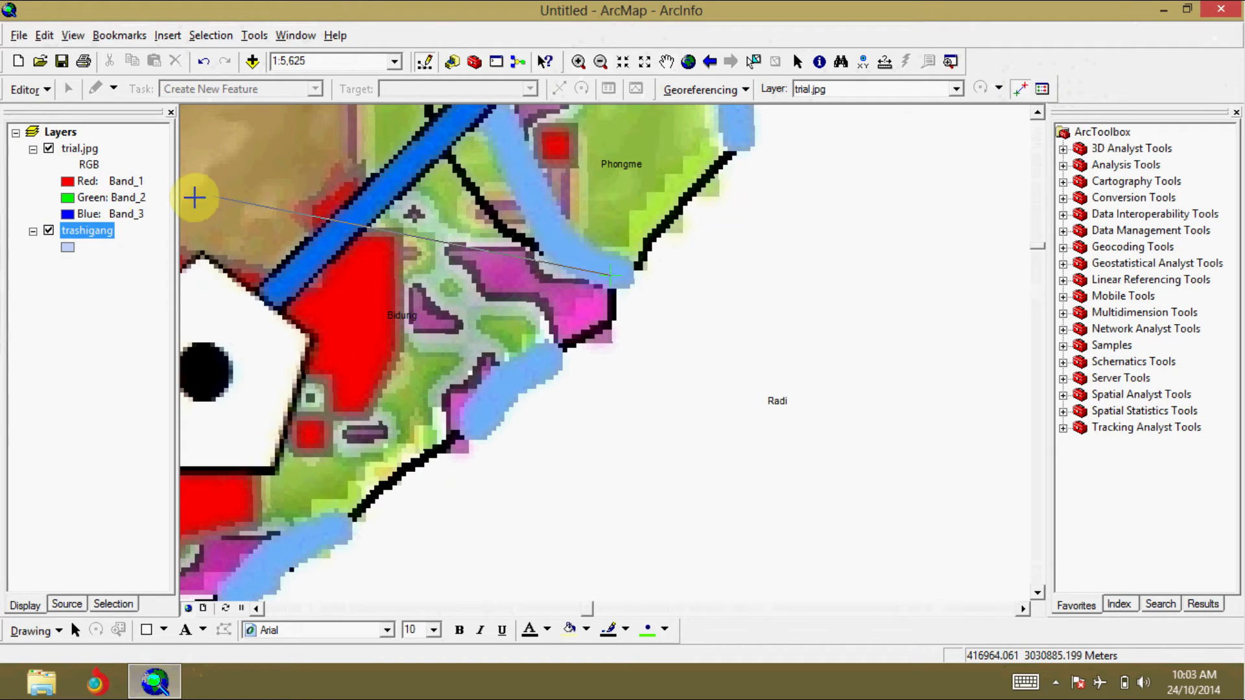
{"action": "left_click", "coordinate": [49, 149]}
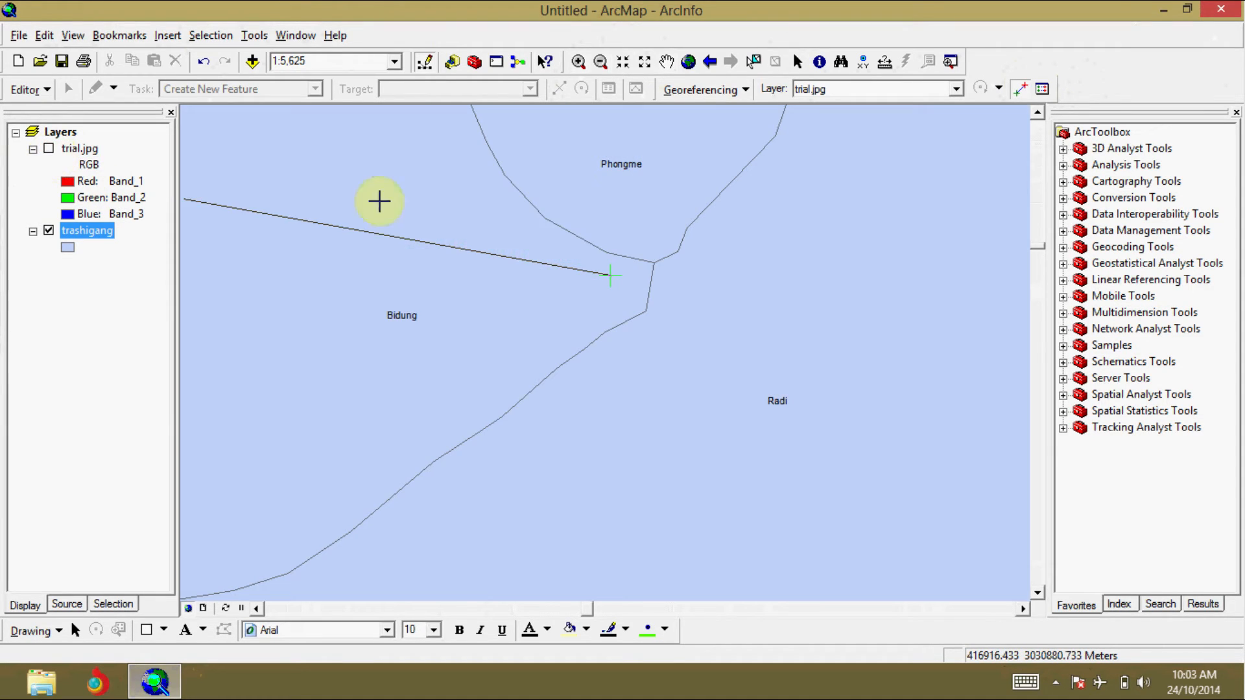
{"action": "left_click", "coordinate": [655, 262]}
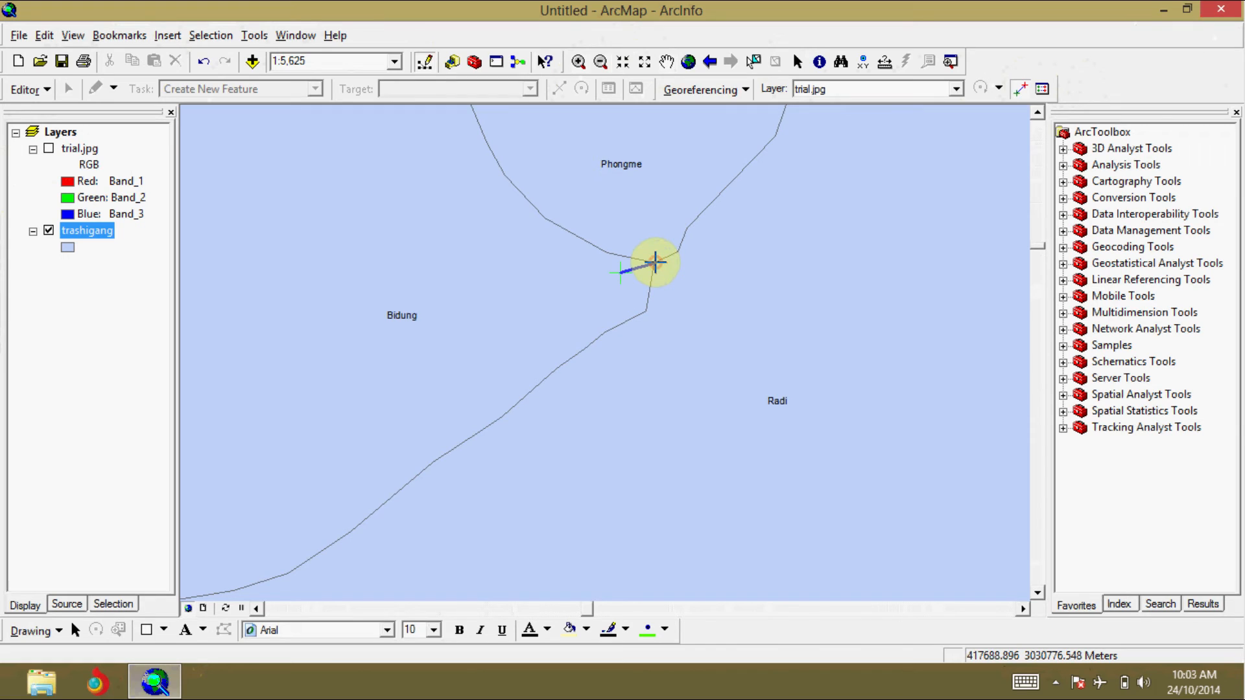
{"action": "left_click", "coordinate": [655, 262]}
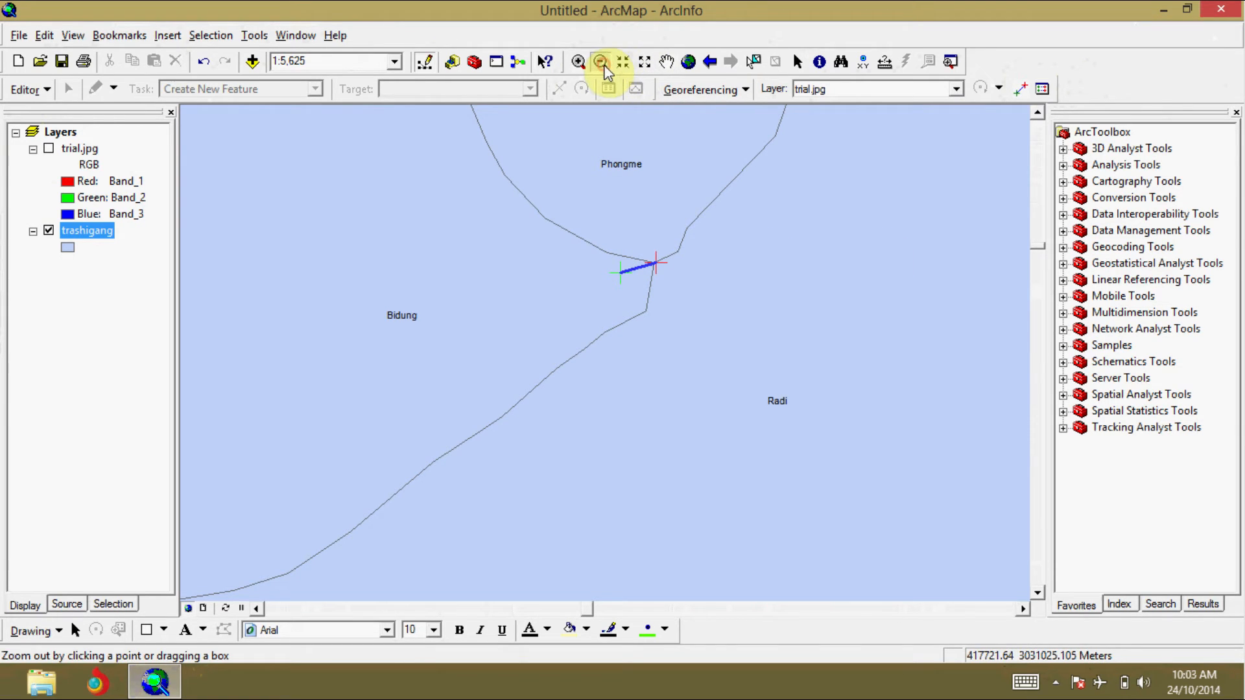
Step: Compare the existing link at Phongme's southeastern tip on trial.jpg with the Phongme–Sakteng–Merak junction on trashigang
{"action": "left_click", "coordinate": [49, 149]}
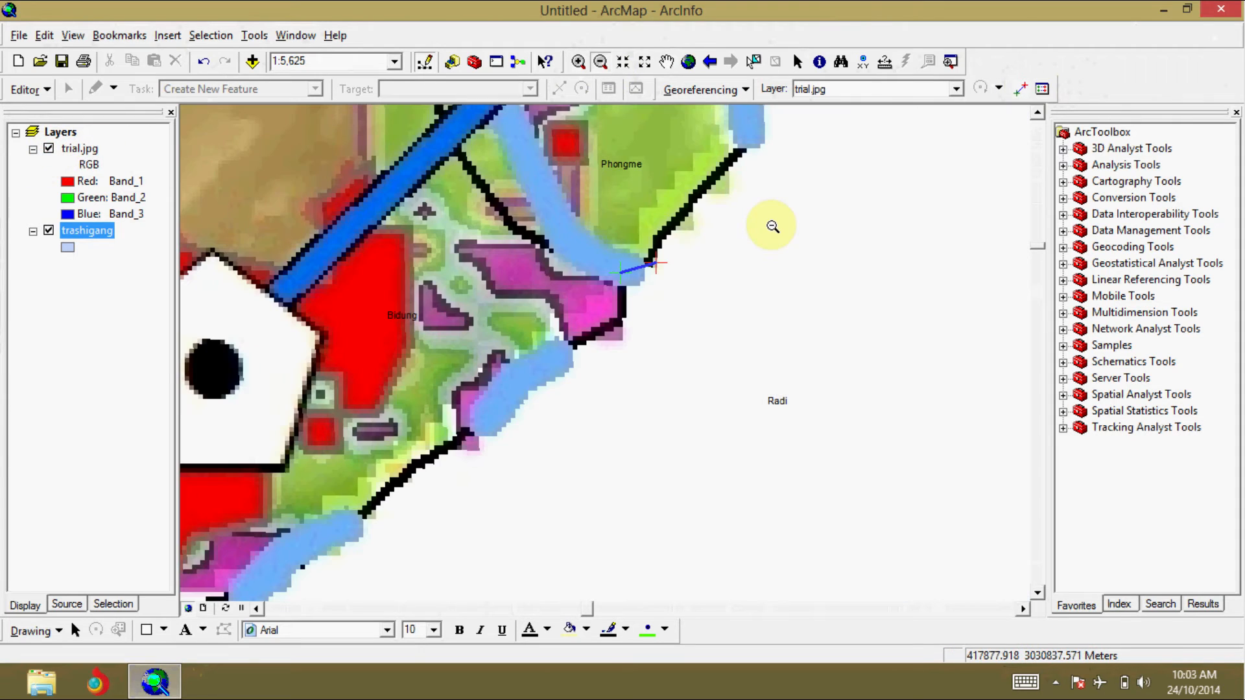
{"action": "scroll", "coordinate": [772, 225], "scroll_direction": "up", "scroll_amount": 4}
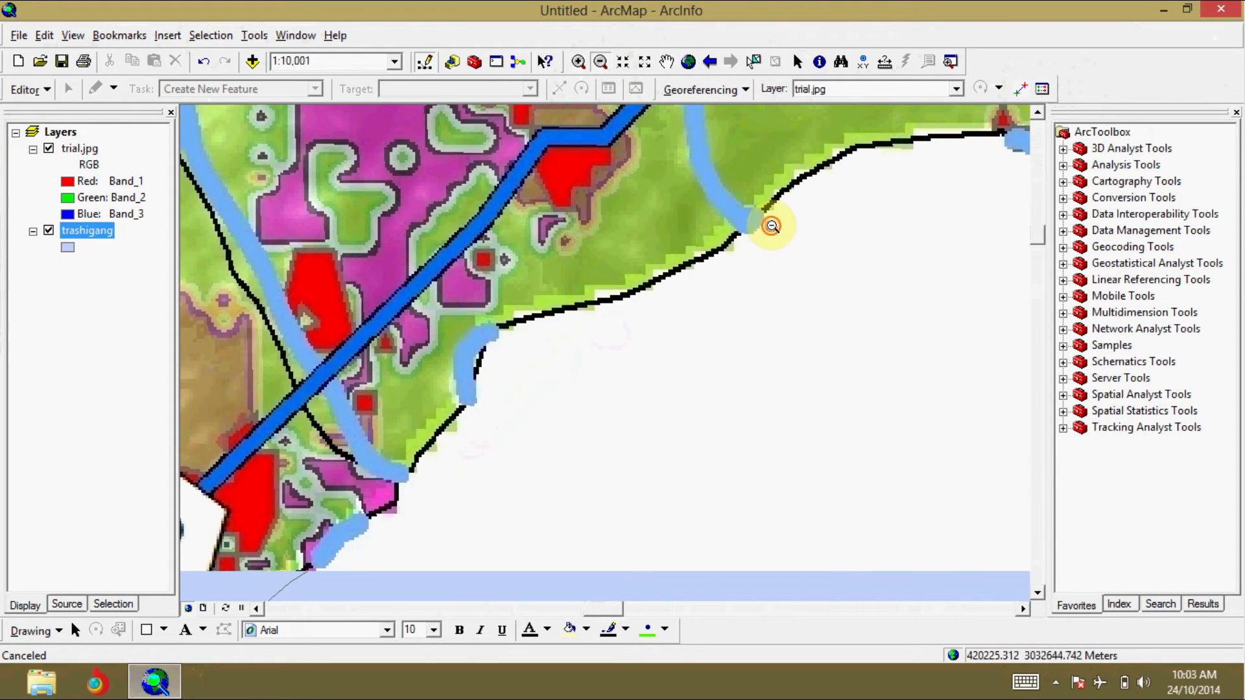
{"action": "scroll", "coordinate": [771, 226], "scroll_direction": "up", "scroll_amount": 4}
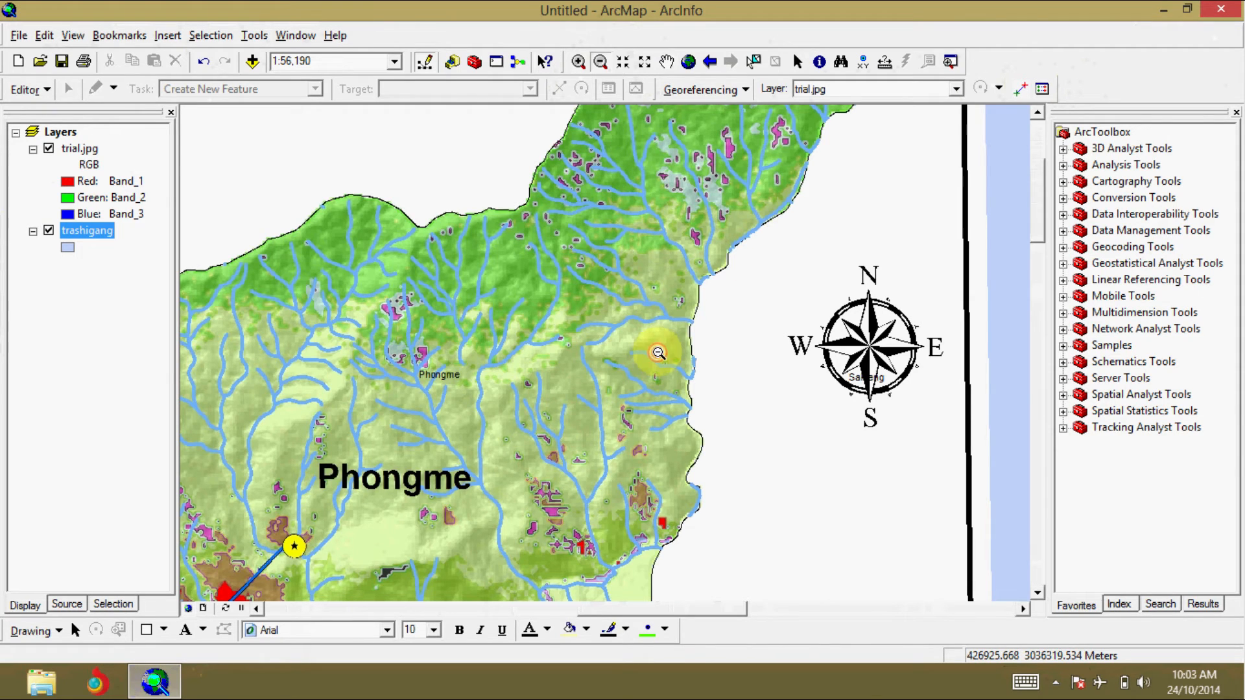
{"action": "scroll", "coordinate": [678, 253], "scroll_direction": "up", "scroll_amount": 1}
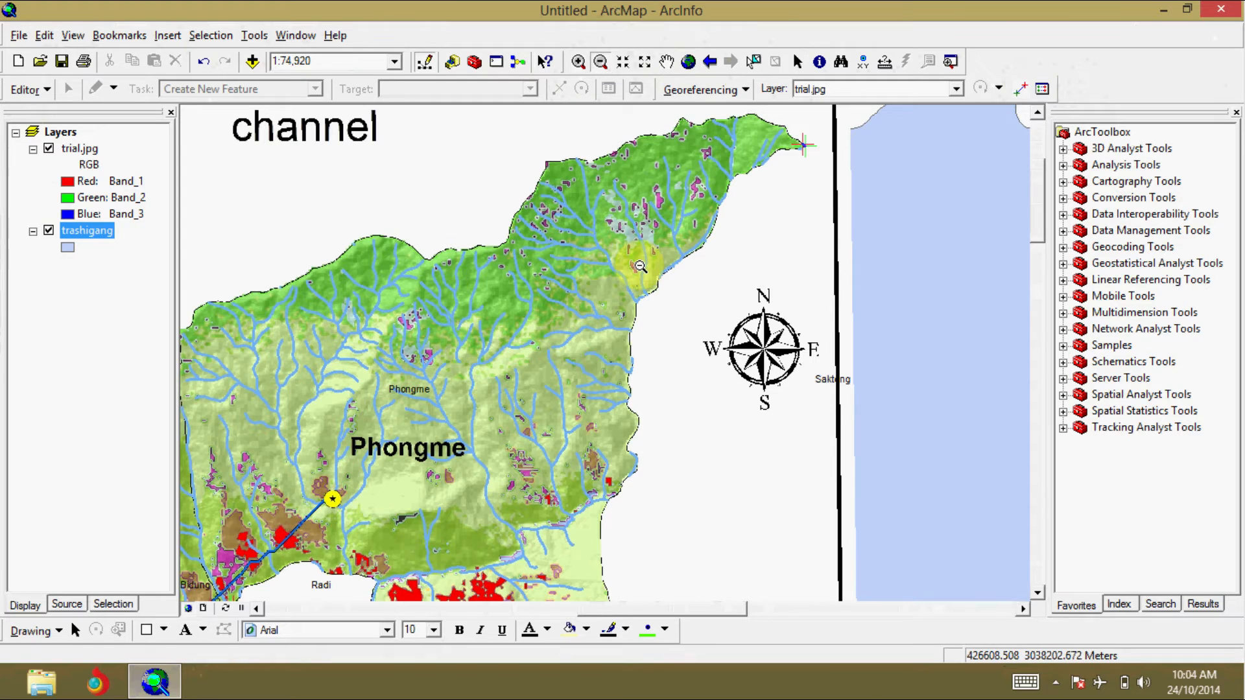
{"action": "left_click", "coordinate": [666, 61]}
{"action": "left_click_drag", "start_coordinate": [592, 389], "coordinate": [632, 161]}
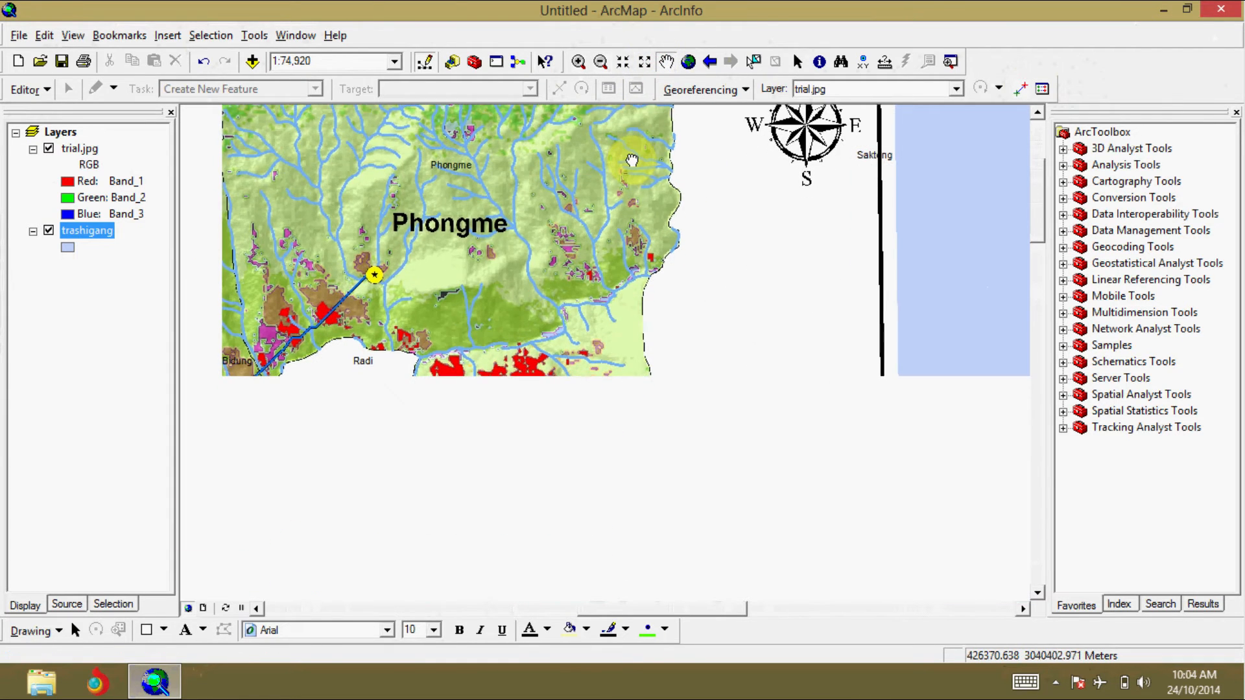
{"action": "left_click_drag", "start_coordinate": [626, 460], "coordinate": [660, 311]}
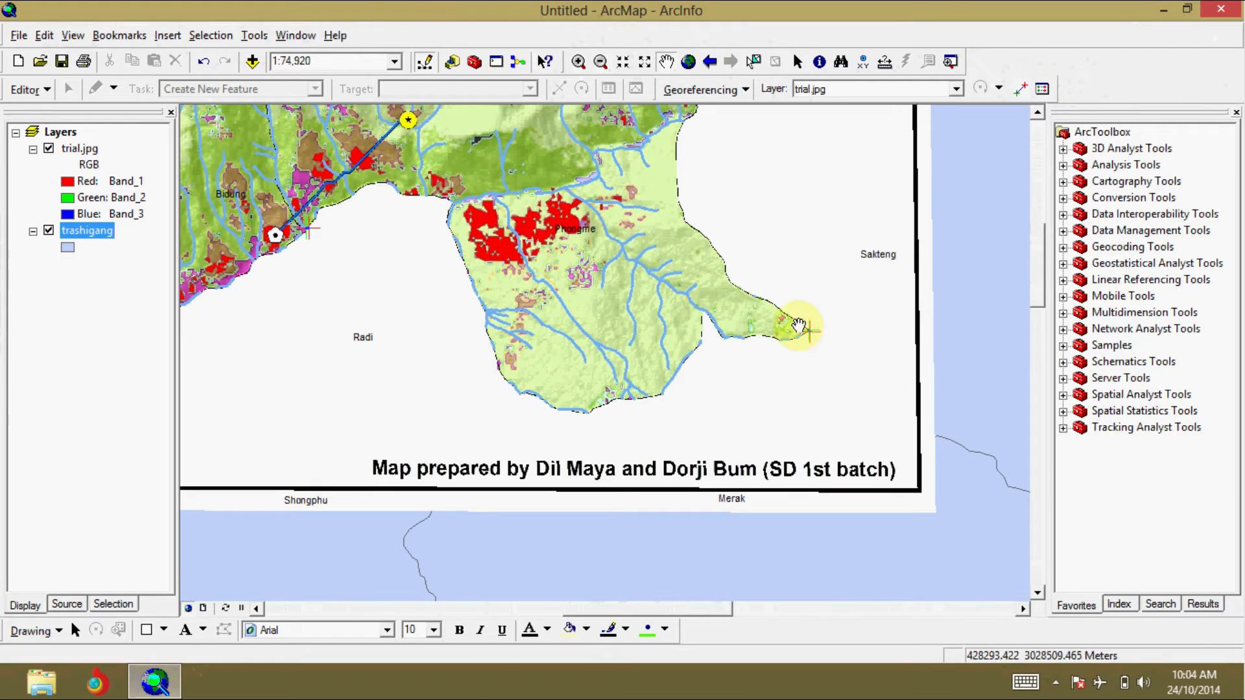
{"action": "left_click", "coordinate": [578, 61]}
{"action": "left_click_drag", "start_coordinate": [790, 293], "coordinate": [829, 386]}
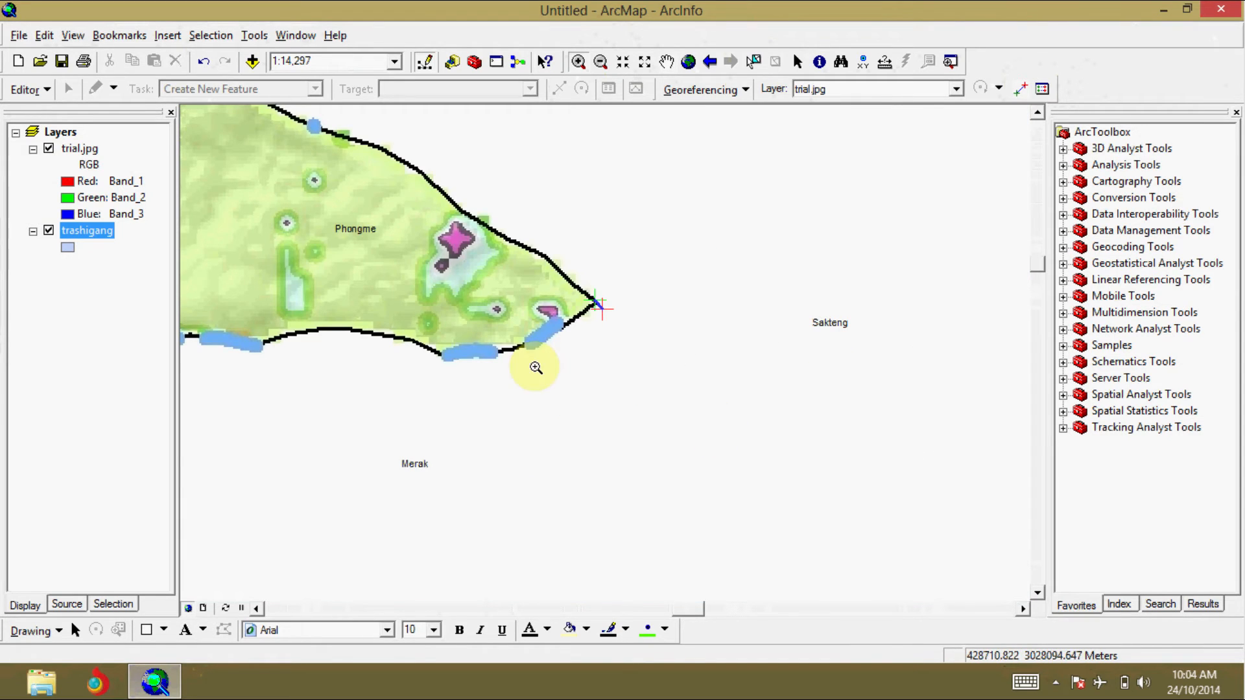
{"action": "left_click", "coordinate": [49, 149]}
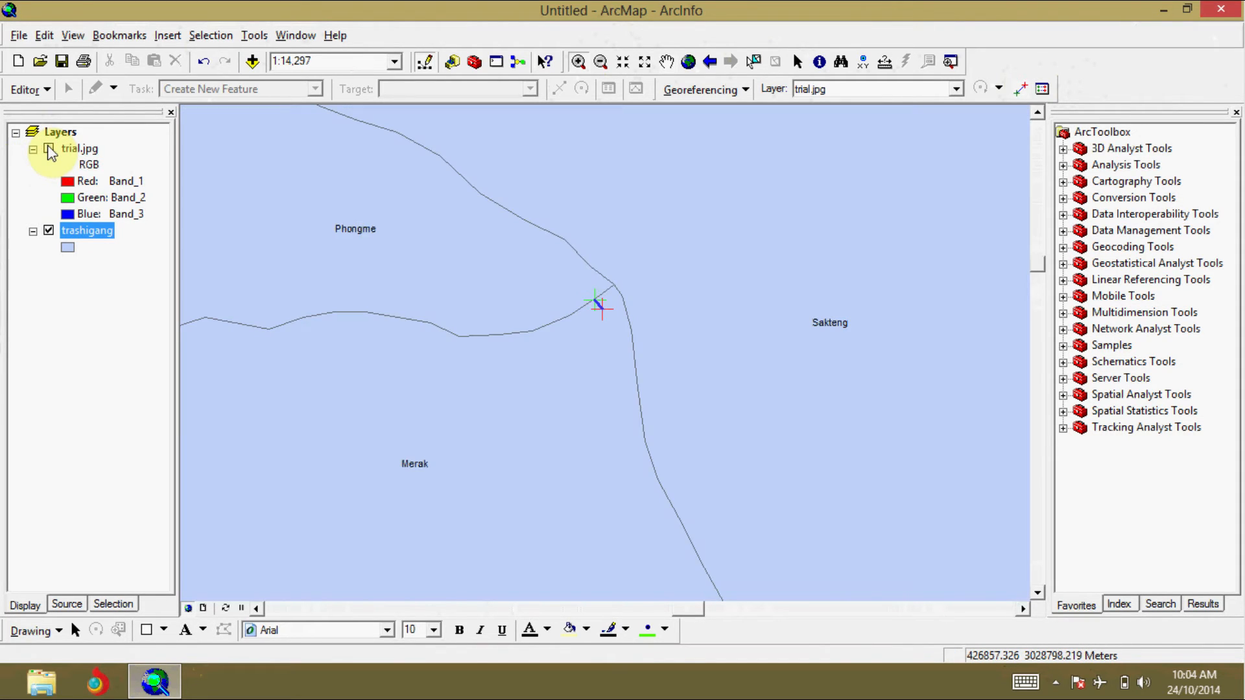
{"action": "left_click", "coordinate": [49, 149]}
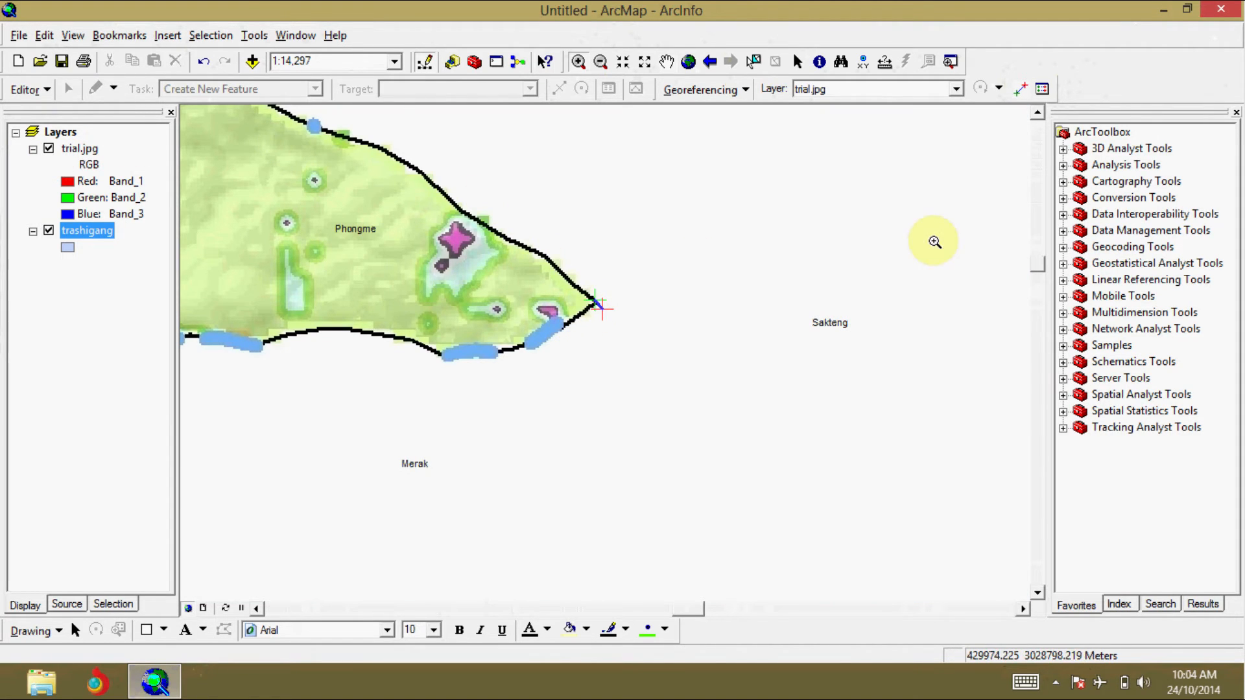
Step: Check the total RMS error and delete link 2, which has the largest residual, from the Link Table
{"action": "left_click", "coordinate": [1040, 88]}
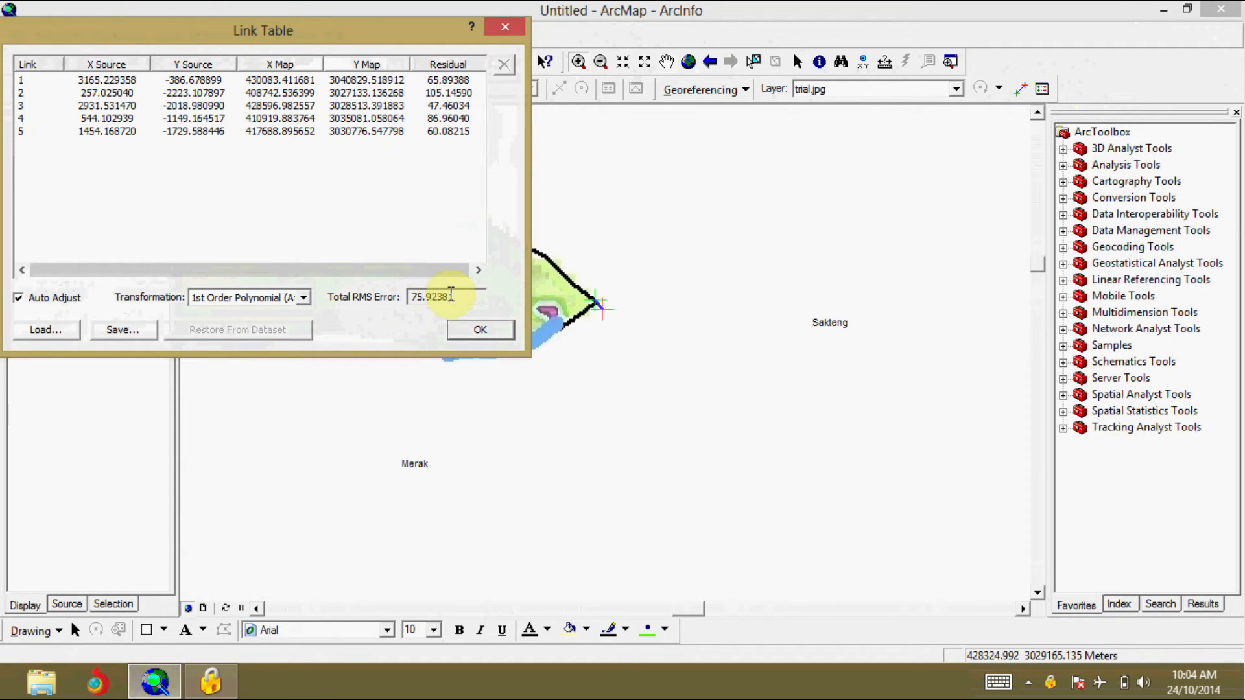
{"action": "left_click_drag", "start_coordinate": [455, 295], "coordinate": [401, 296]}
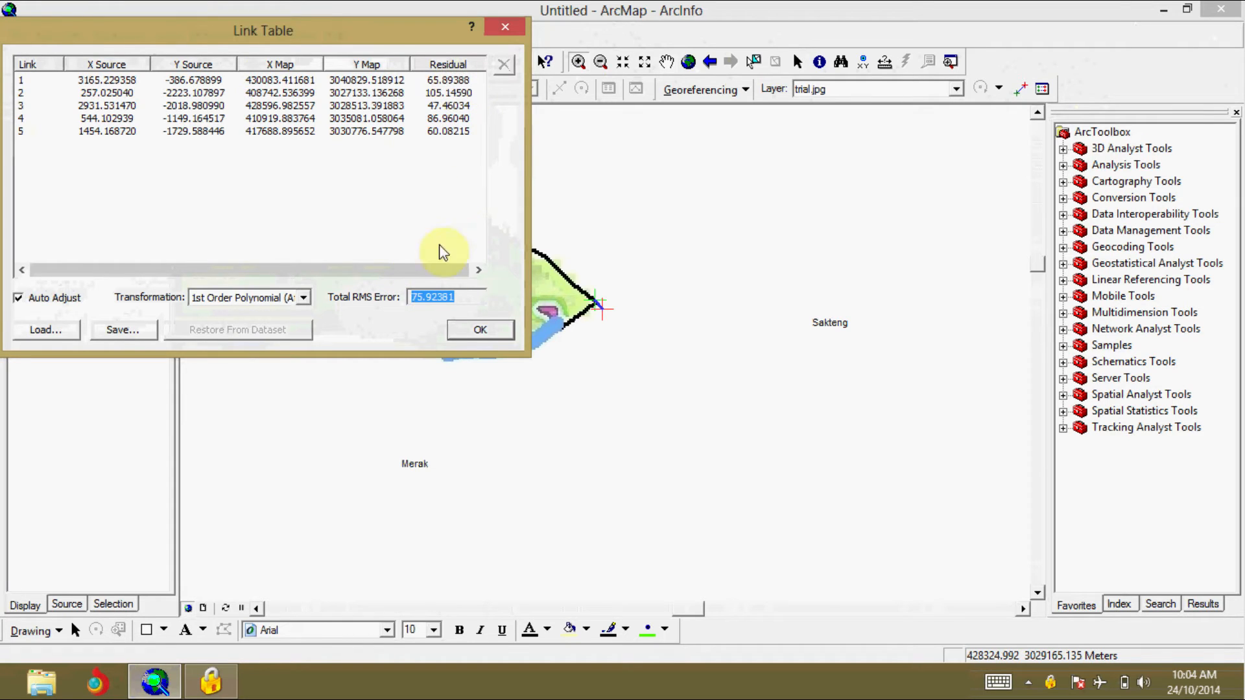
{"action": "left_click", "coordinate": [453, 158]}
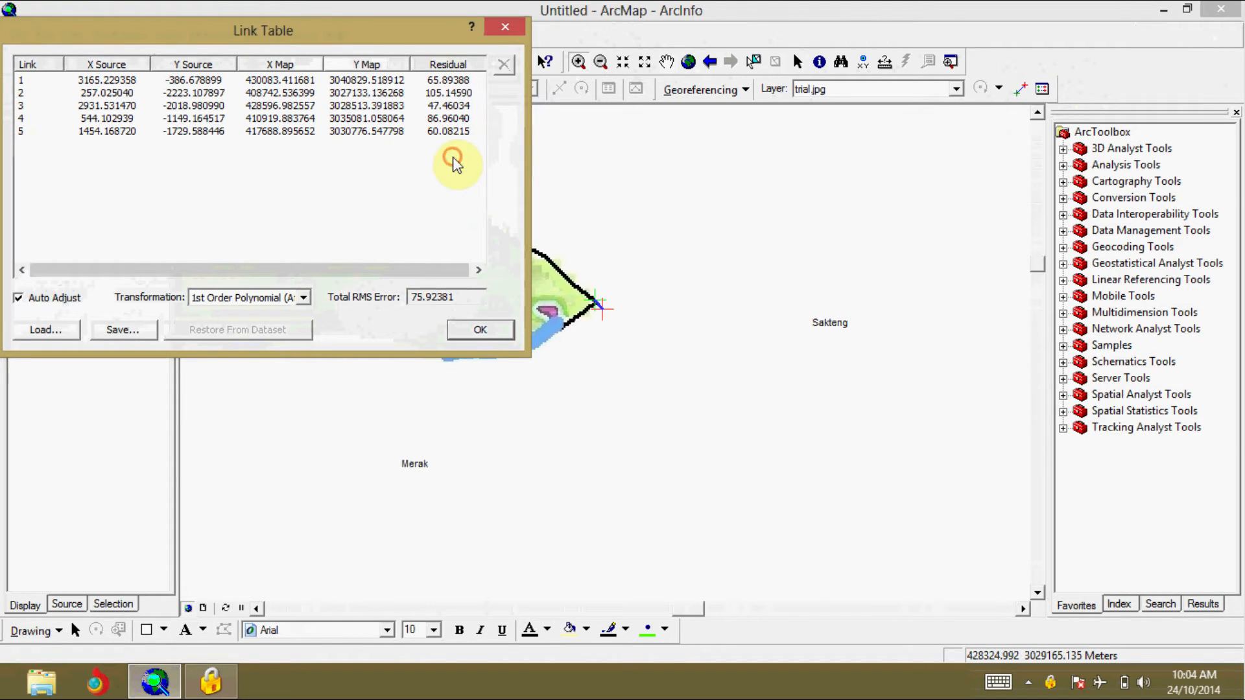
{"action": "left_click", "coordinate": [437, 93]}
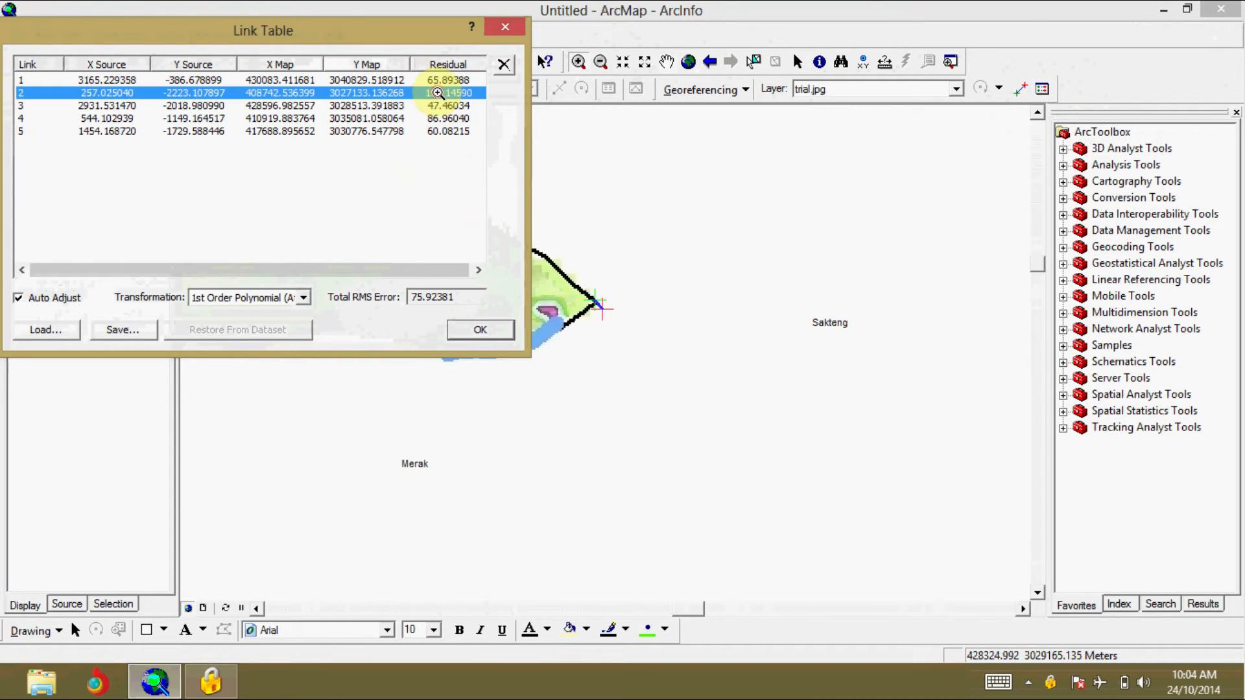
{"action": "left_click", "coordinate": [505, 70]}
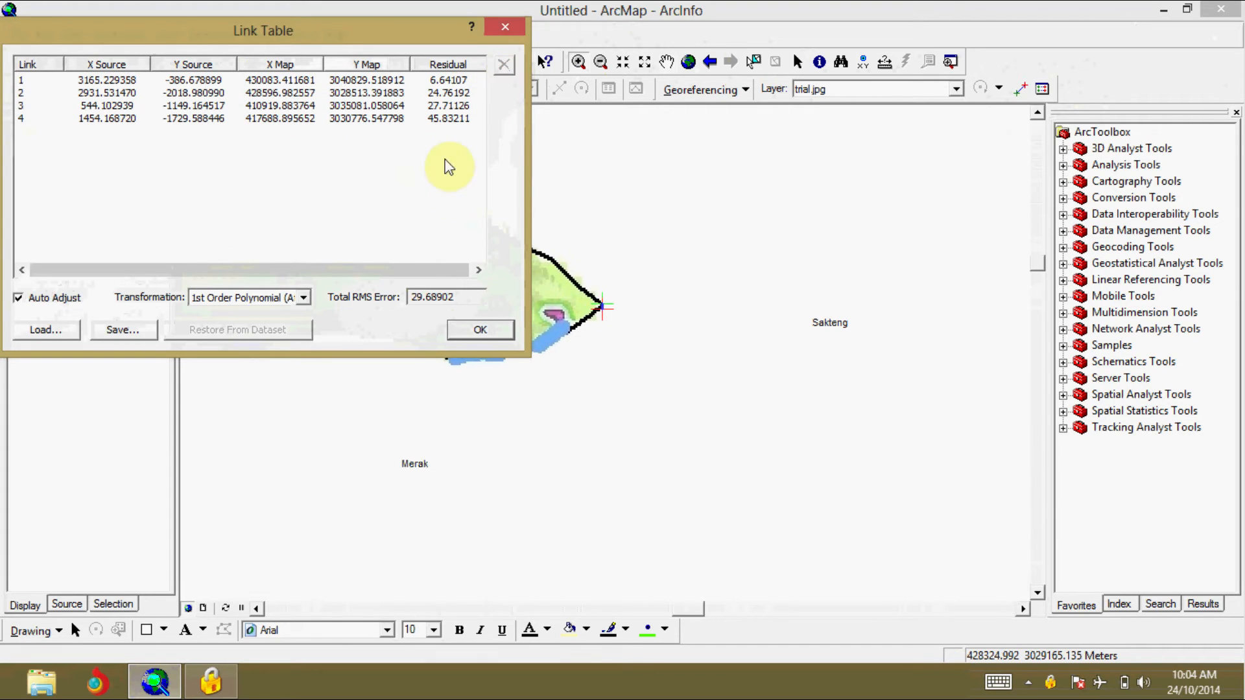
{"action": "left_click", "coordinate": [513, 29]}
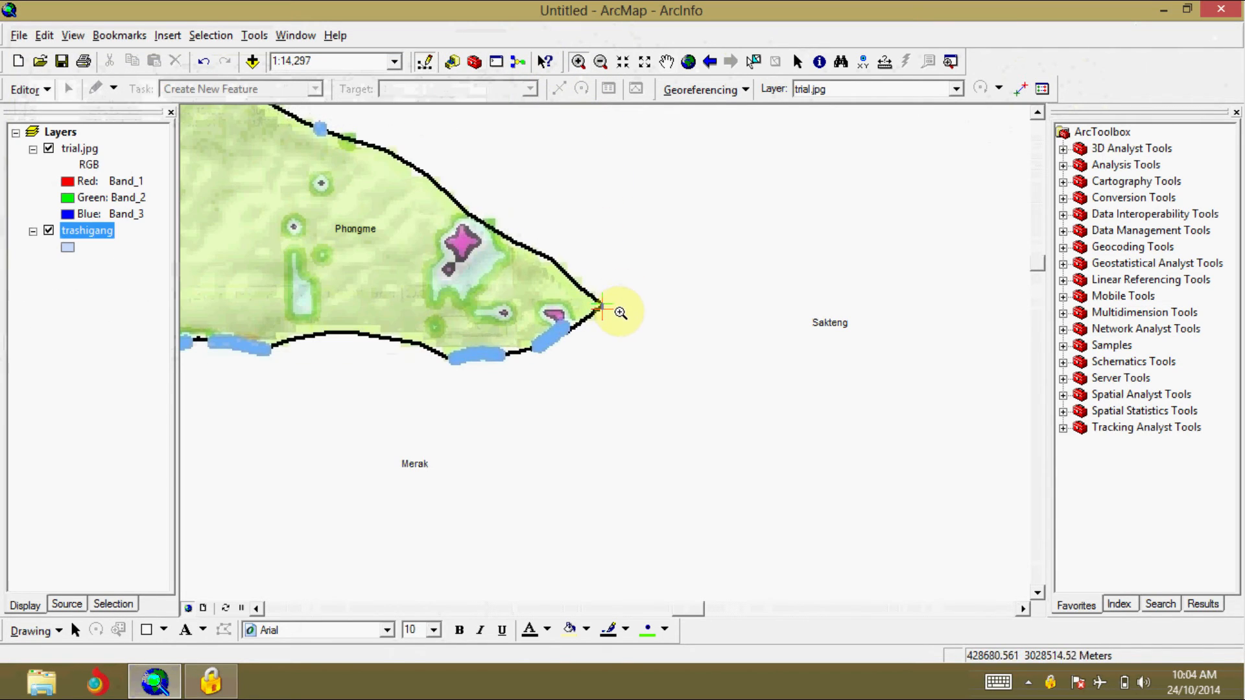
Step: Add another control point from Phongme's southeastern tip on trial.jpg to the exact Phongme–Sakteng–Merak junction on trashigang, with the image hidden
{"action": "left_click", "coordinate": [1021, 88]}
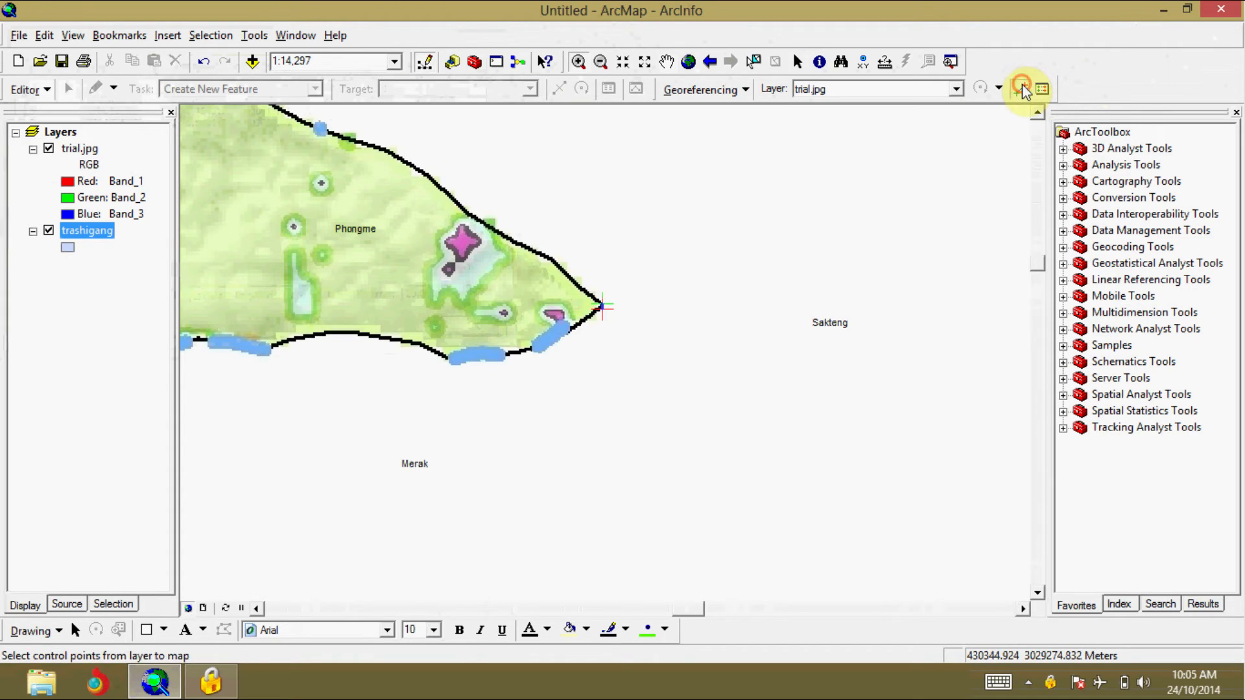
{"action": "left_click", "coordinate": [600, 305]}
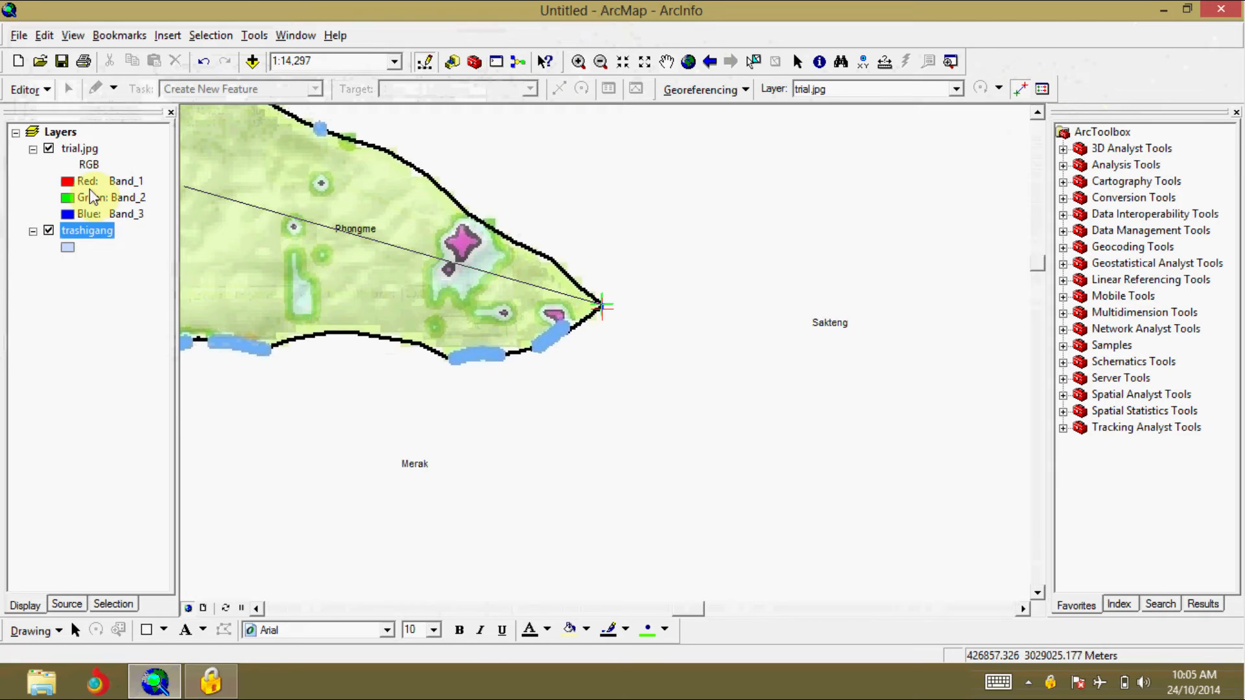
{"action": "left_click", "coordinate": [47, 149]}
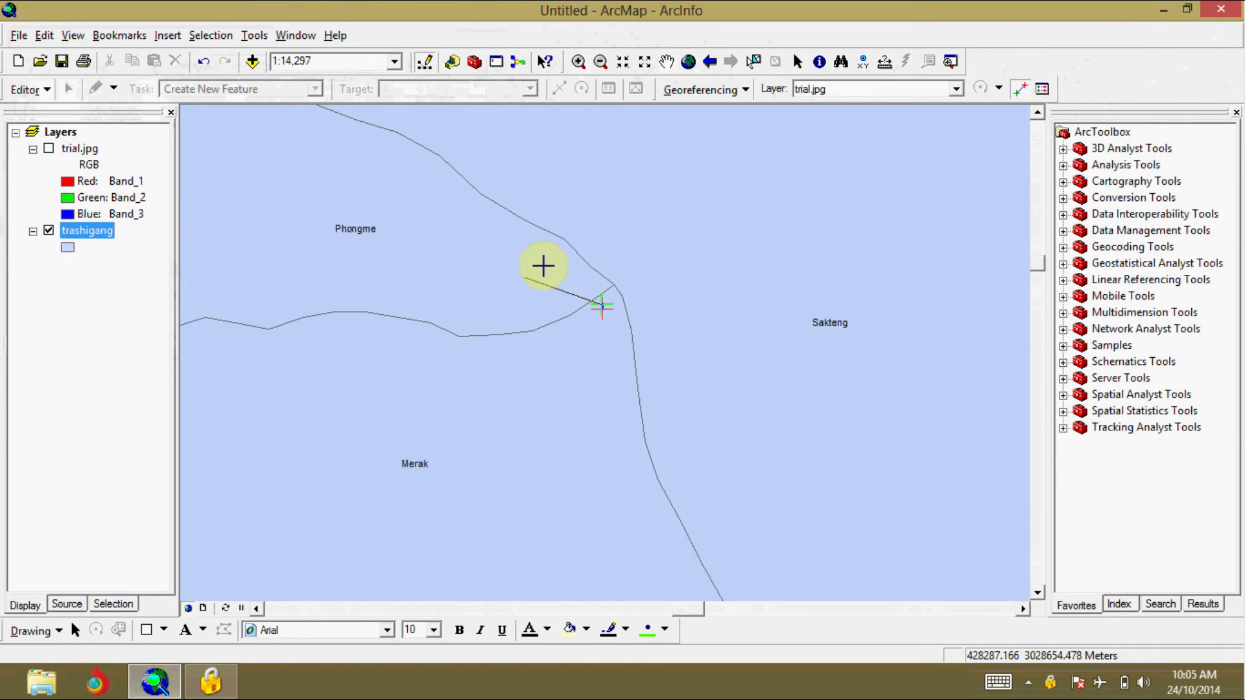
{"action": "left_click", "coordinate": [612, 282]}
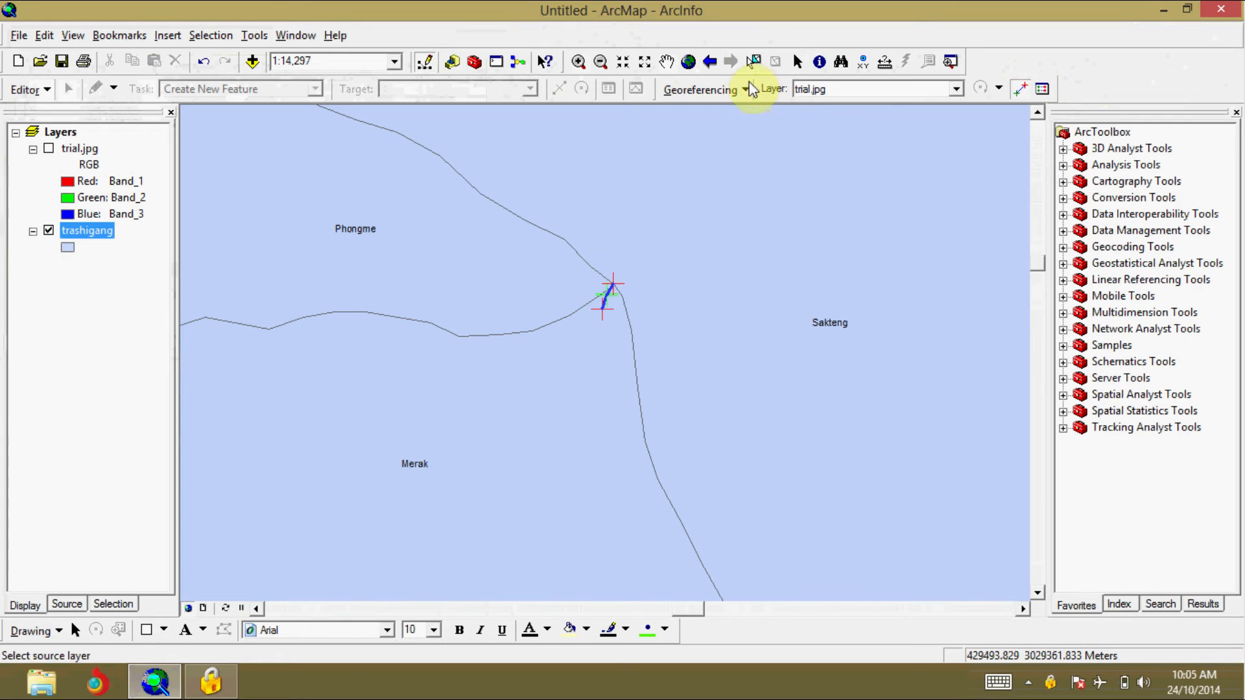
Step: Link Bidung's southwestern corner on trial.jpg to the Bartsham–Bidung–Samkhar junction on trashigang, hiding the image to place the target point
{"action": "left_click", "coordinate": [689, 62]}
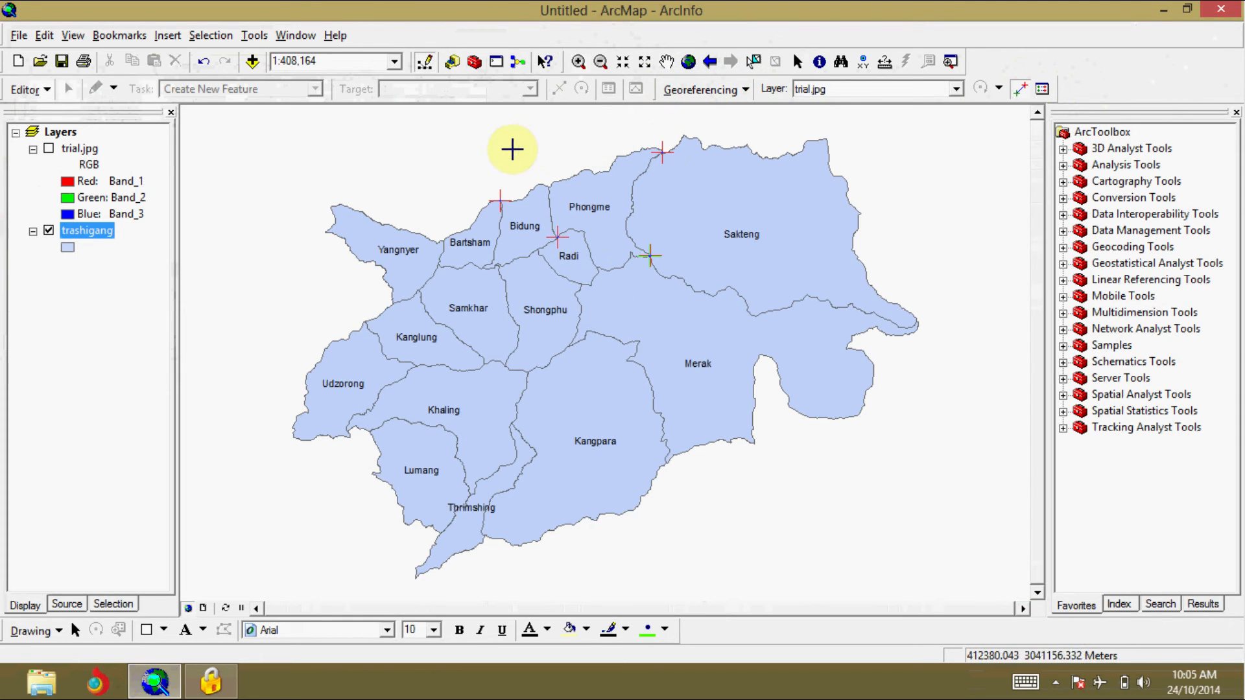
{"action": "left_click", "coordinate": [585, 63]}
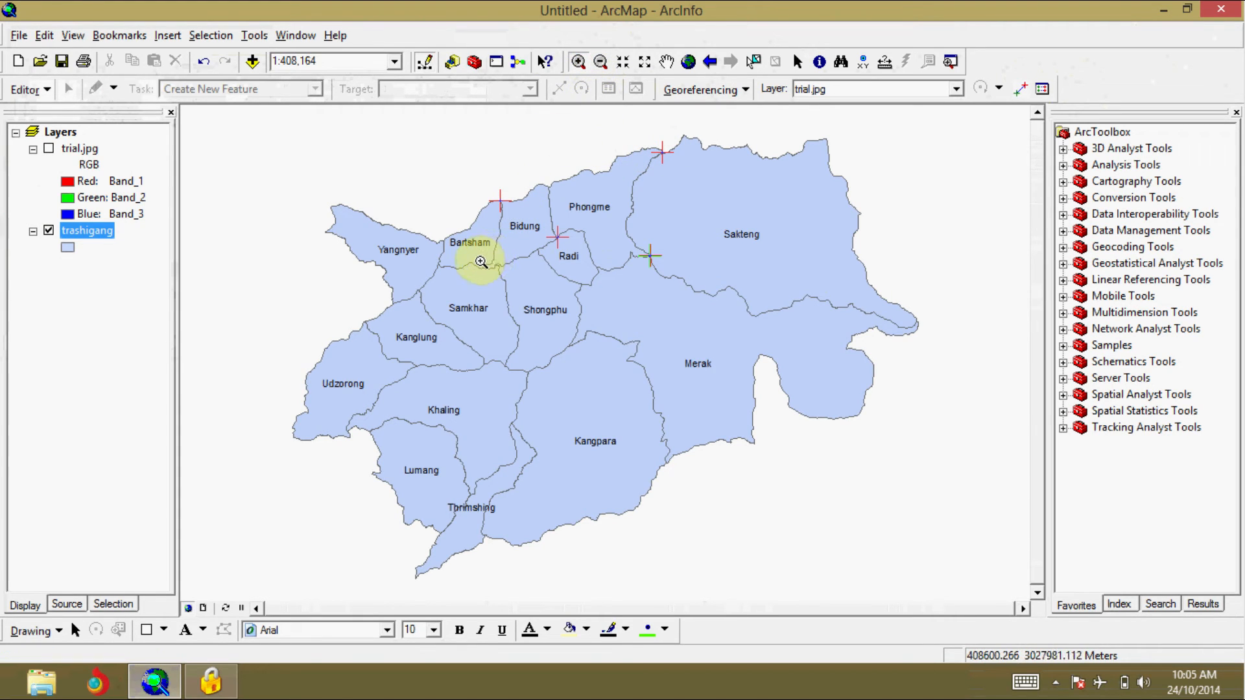
{"action": "left_click_drag", "start_coordinate": [469, 259], "coordinate": [498, 284]}
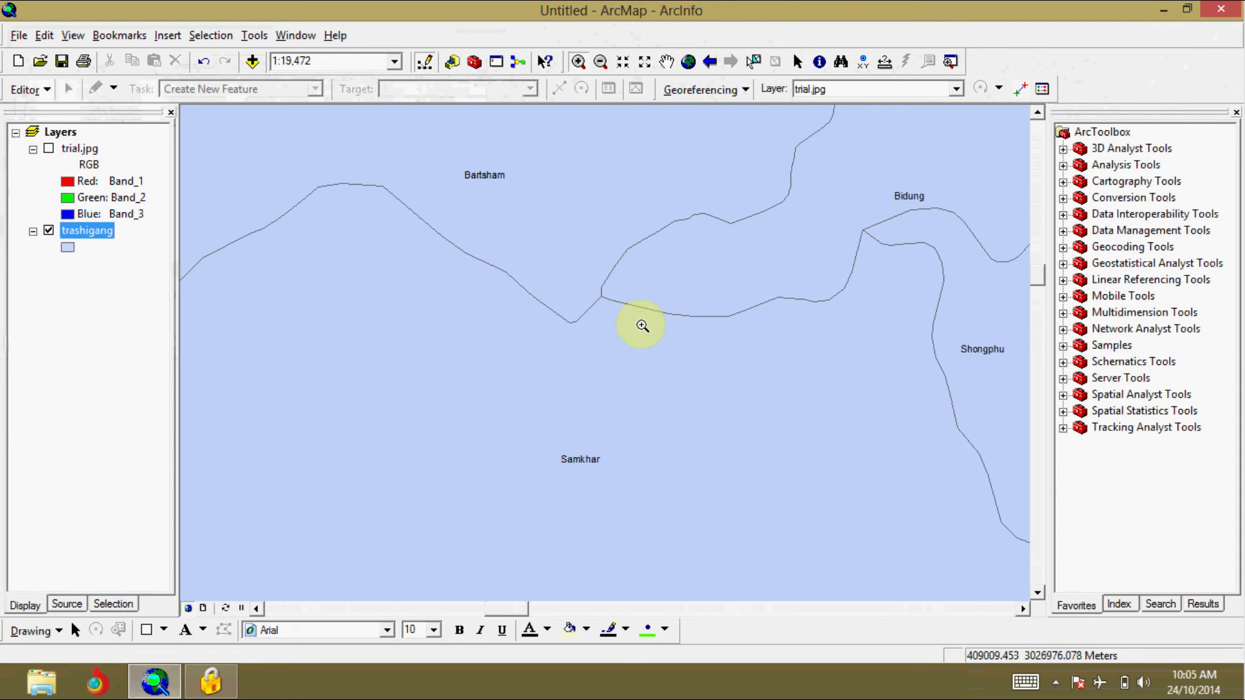
{"action": "left_click_drag", "start_coordinate": [572, 258], "coordinate": [652, 334]}
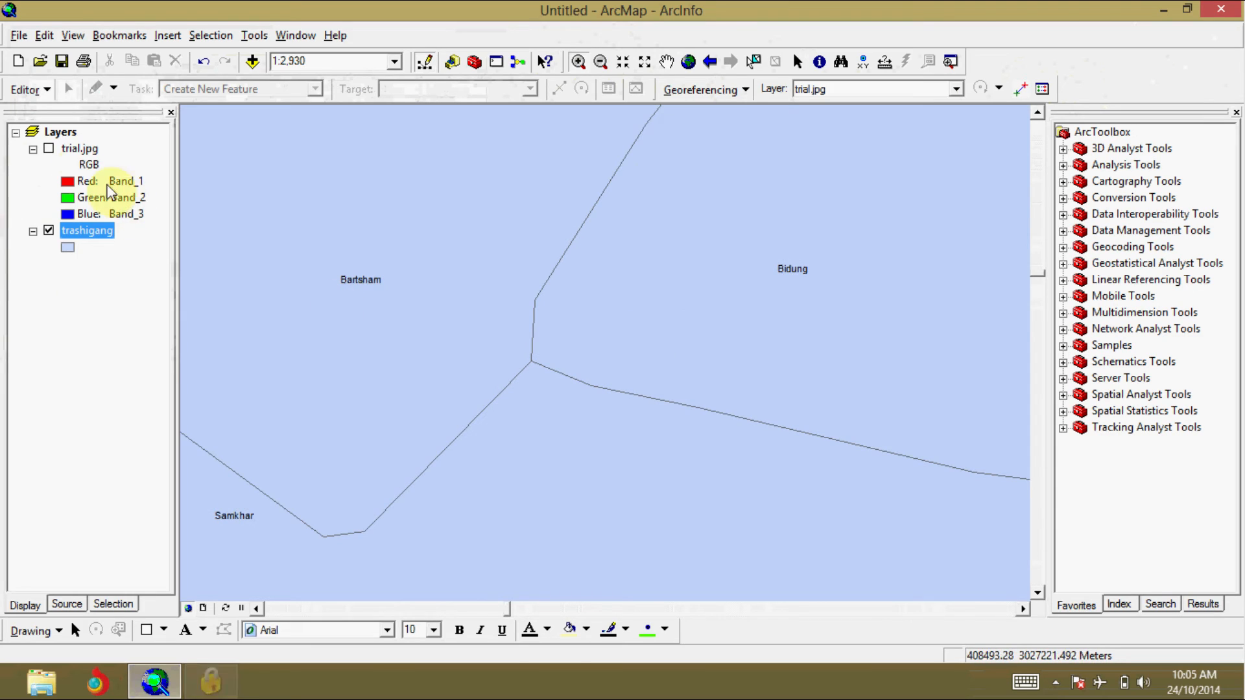
{"action": "left_click", "coordinate": [49, 150]}
{"action": "left_click", "coordinate": [50, 150]}
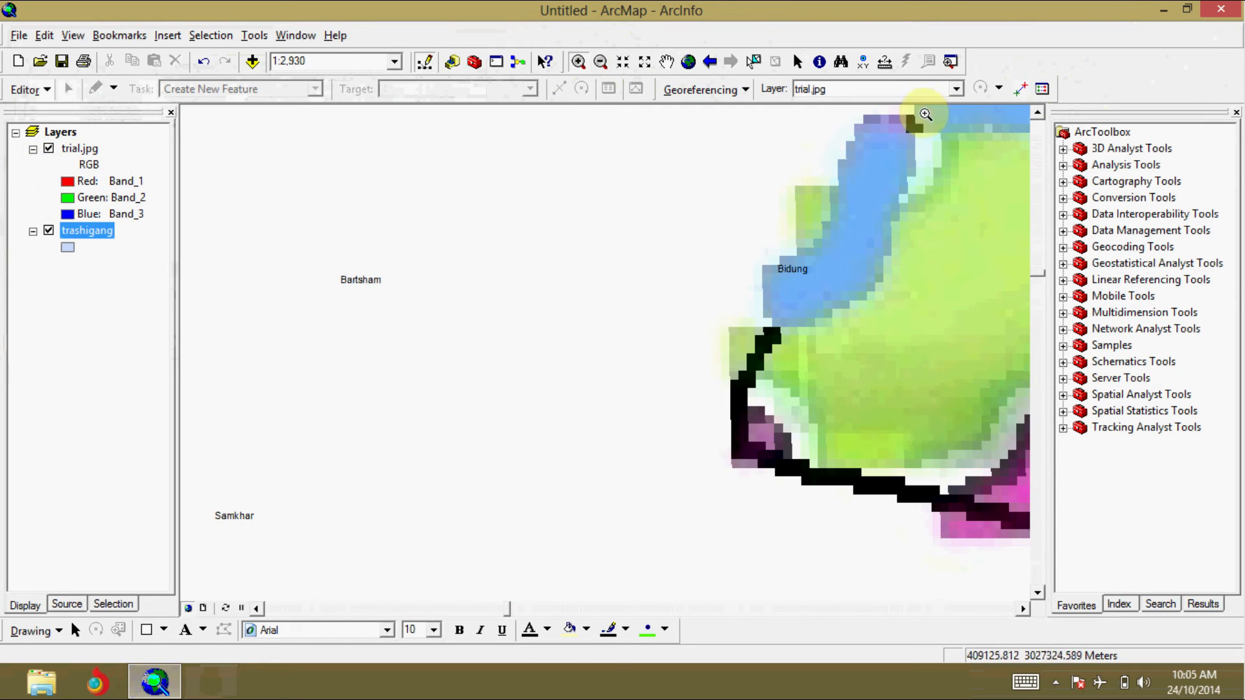
{"action": "left_click", "coordinate": [1025, 89]}
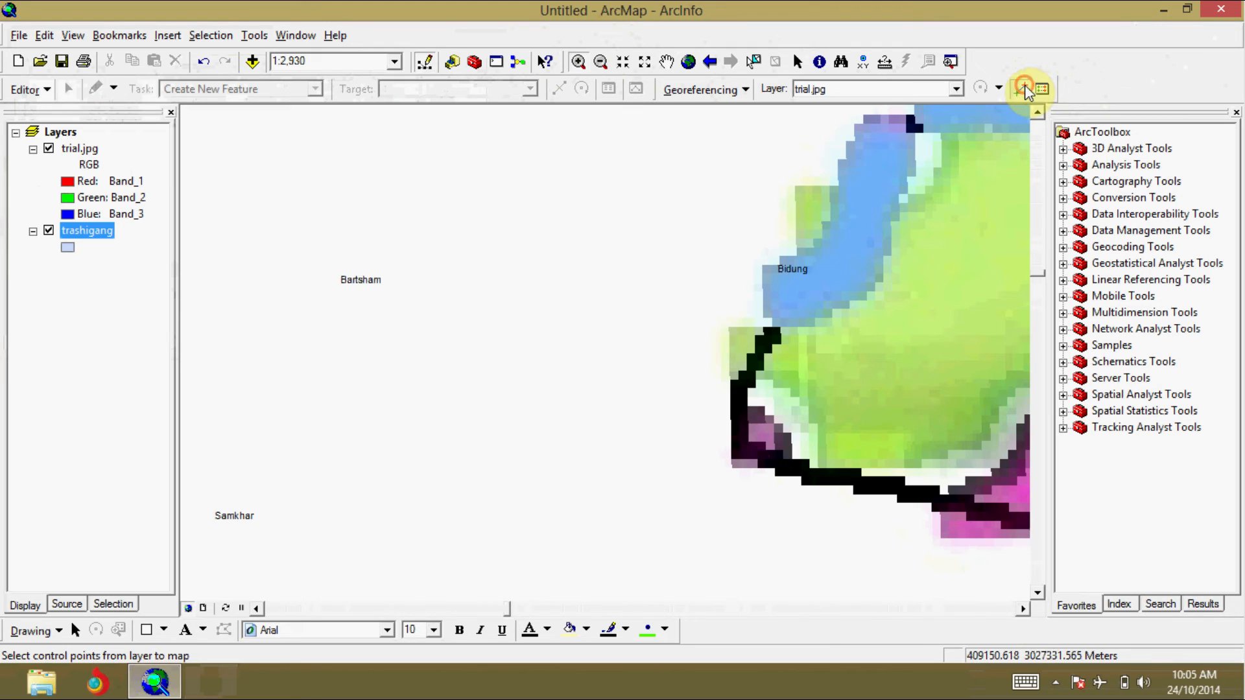
{"action": "left_click", "coordinate": [739, 438]}
{"action": "left_click", "coordinate": [49, 149]}
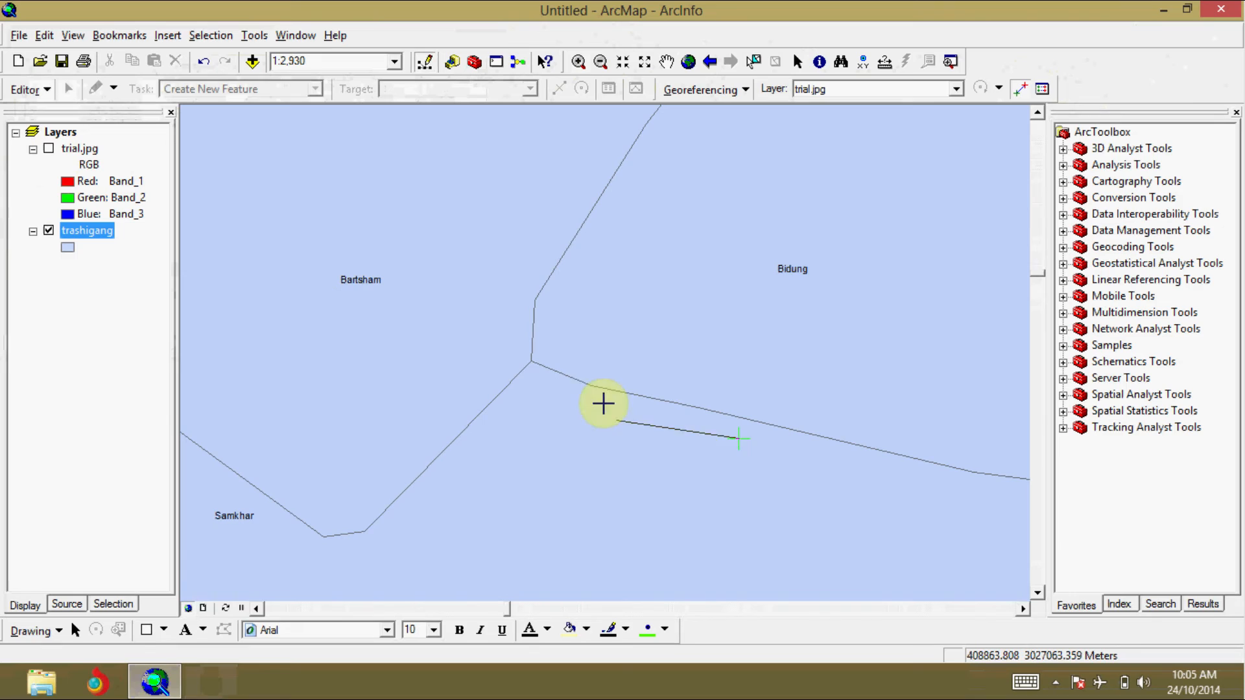
{"action": "left_click", "coordinate": [531, 363]}
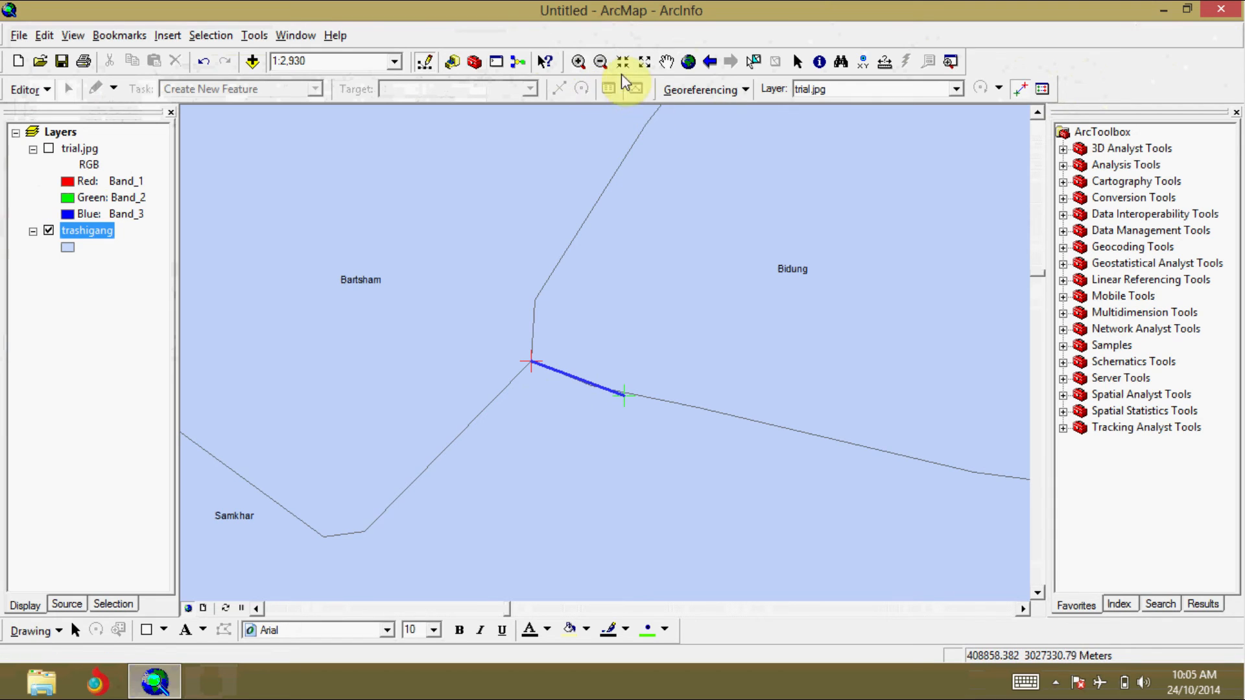
Step: Compare the link at Phongme's northeastern tip with the trashigang boundary and delete that link, link 1, from the Link Table
{"action": "left_click", "coordinate": [687, 61]}
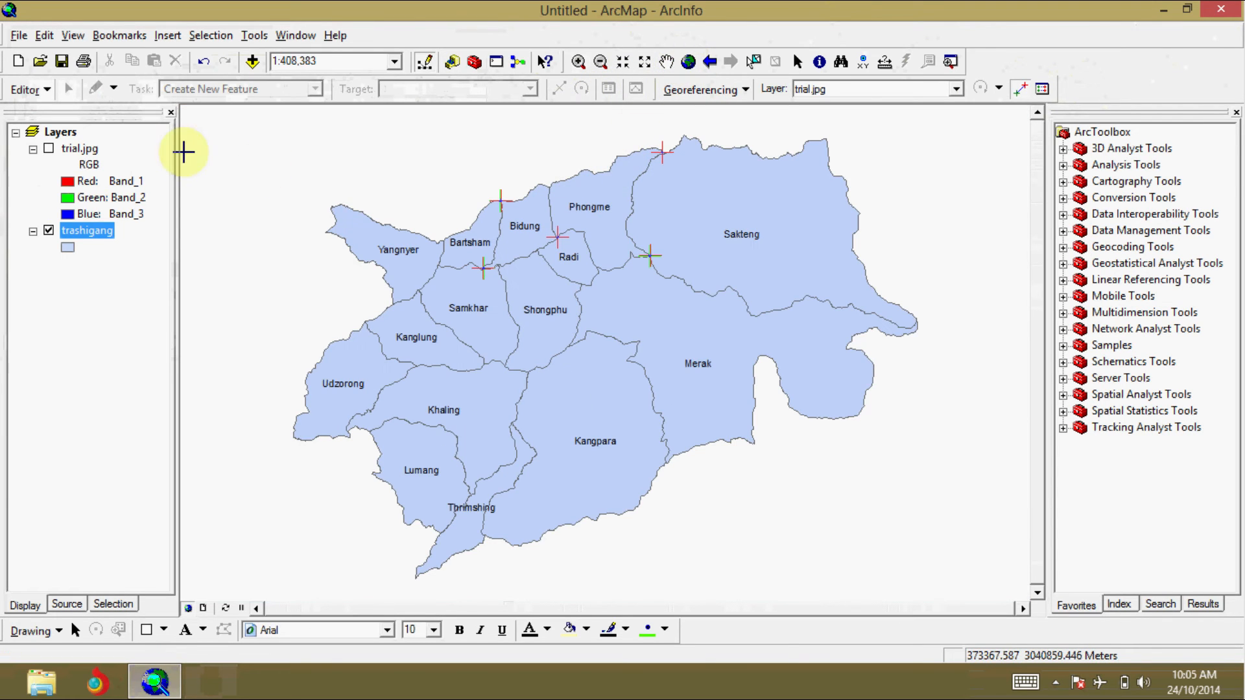
{"action": "left_click", "coordinate": [49, 150]}
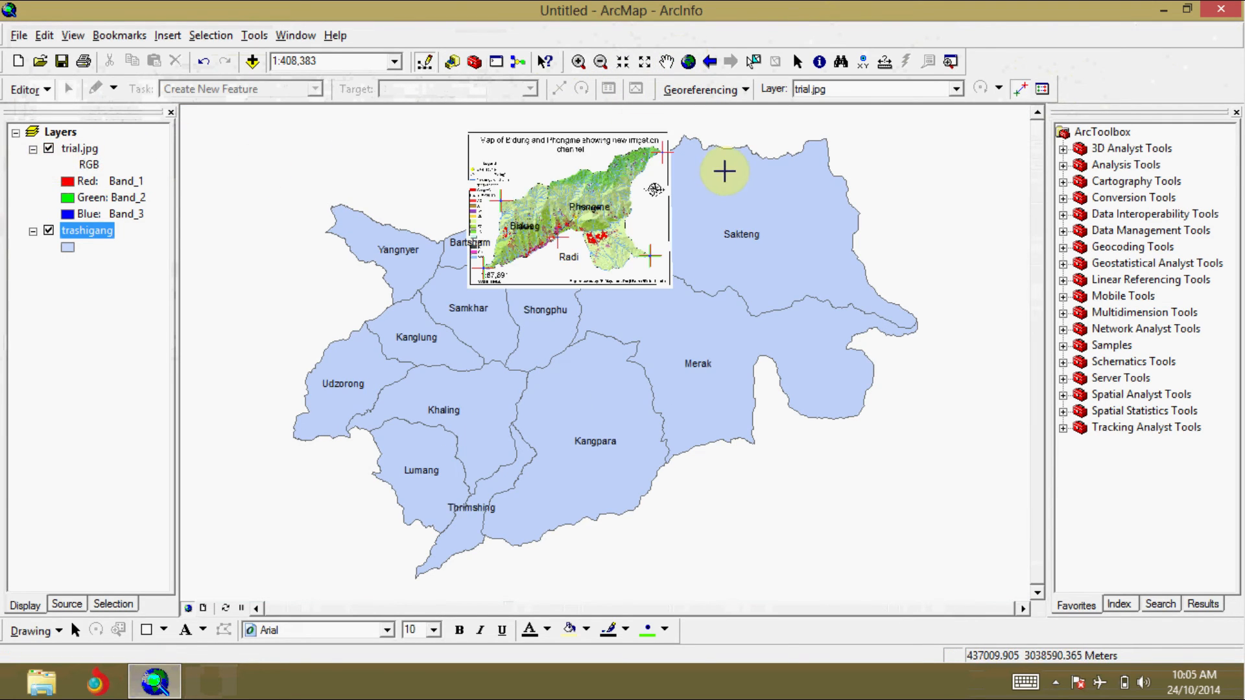
{"action": "left_click", "coordinate": [586, 68]}
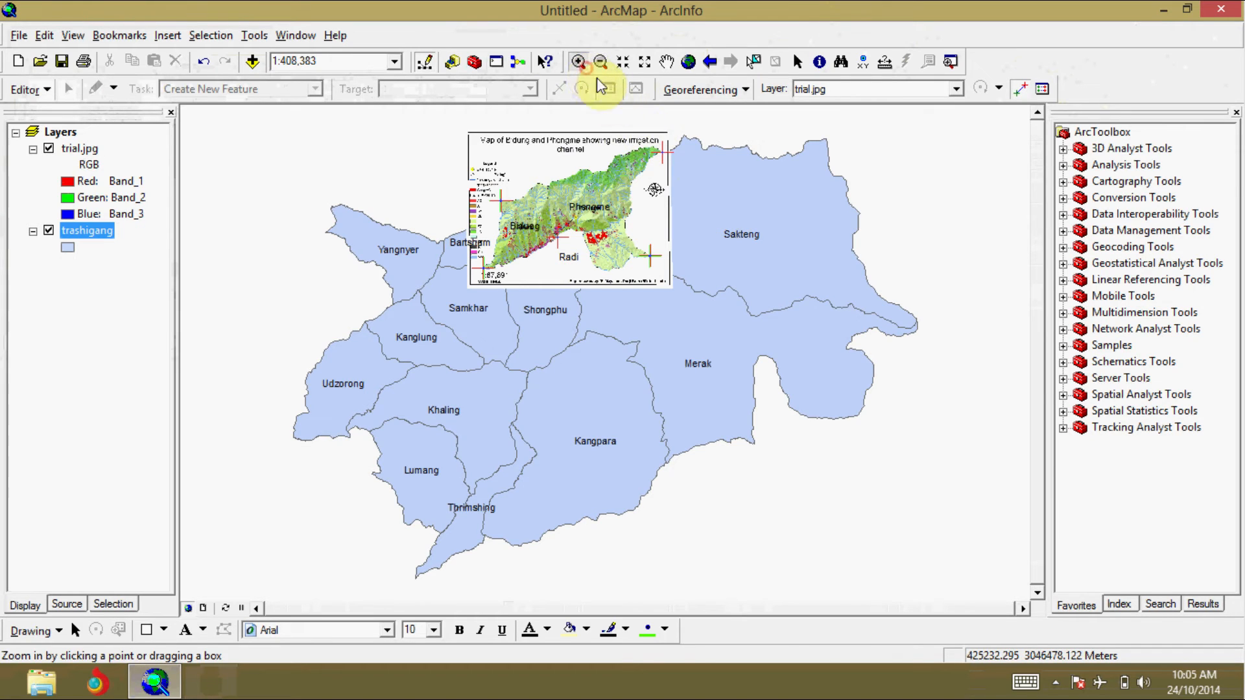
{"action": "left_click_drag", "start_coordinate": [626, 125], "coordinate": [695, 169]}
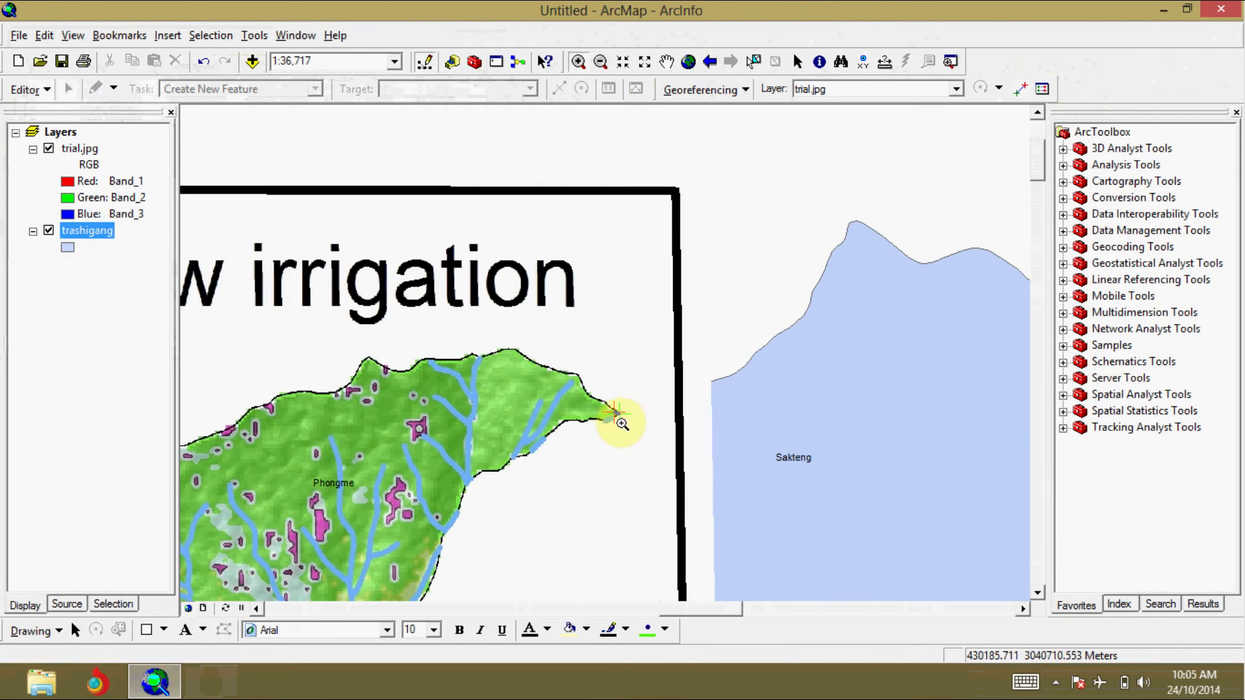
{"action": "left_click", "coordinate": [49, 150]}
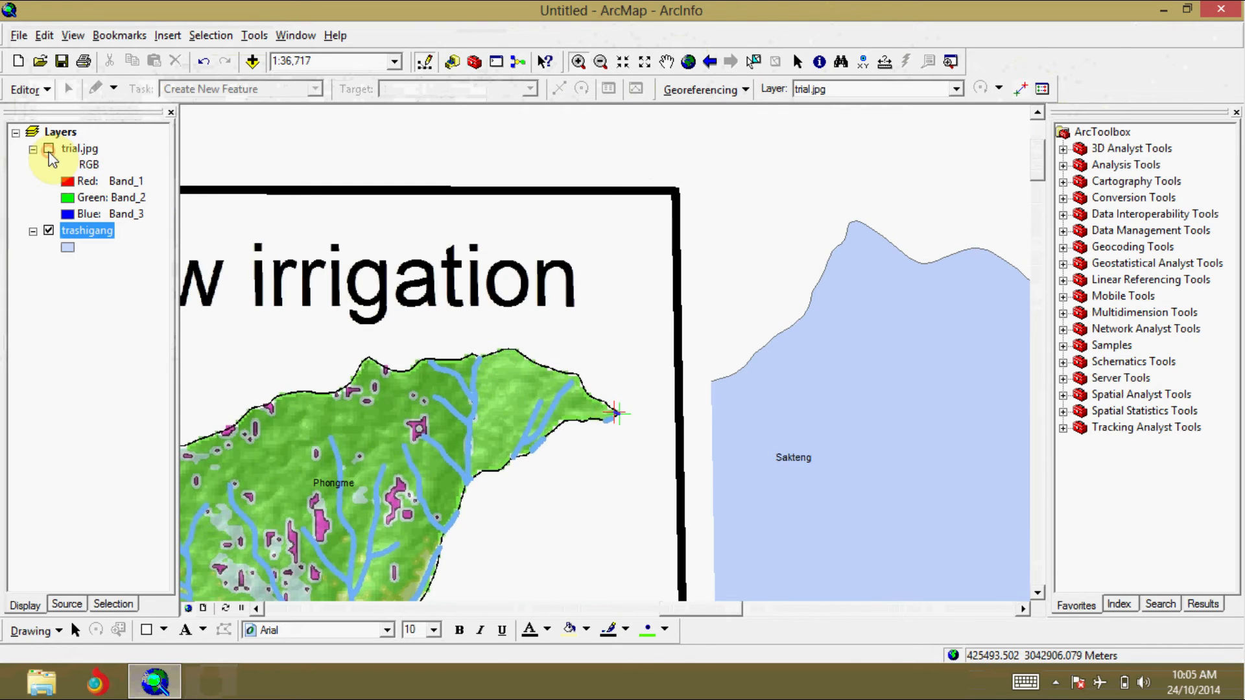
{"action": "left_click", "coordinate": [49, 149]}
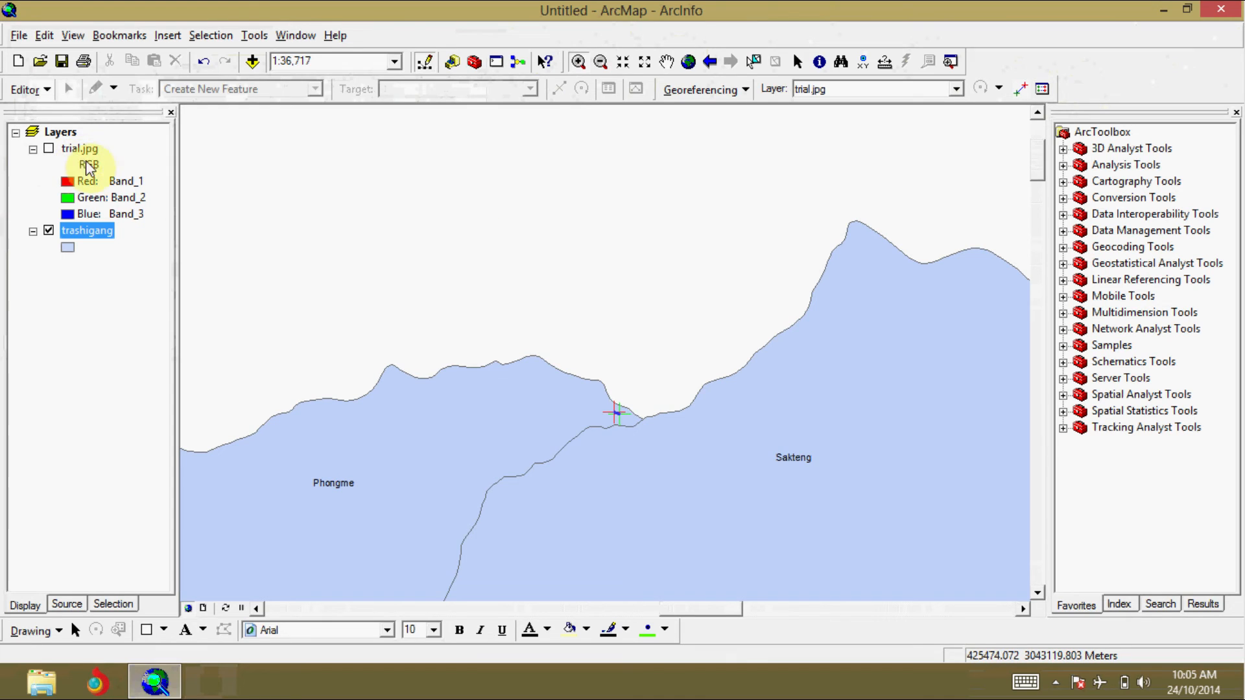
{"action": "left_click", "coordinate": [1043, 90]}
{"action": "left_click", "coordinate": [444, 78]}
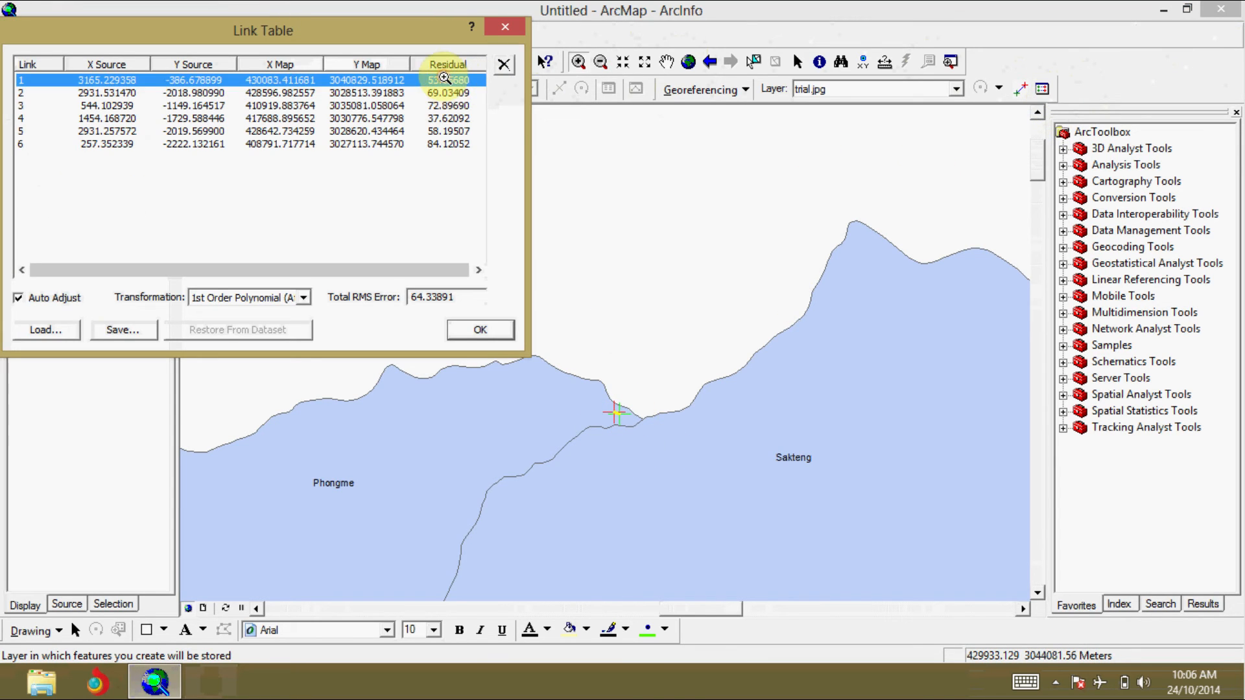
{"action": "left_click", "coordinate": [504, 63]}
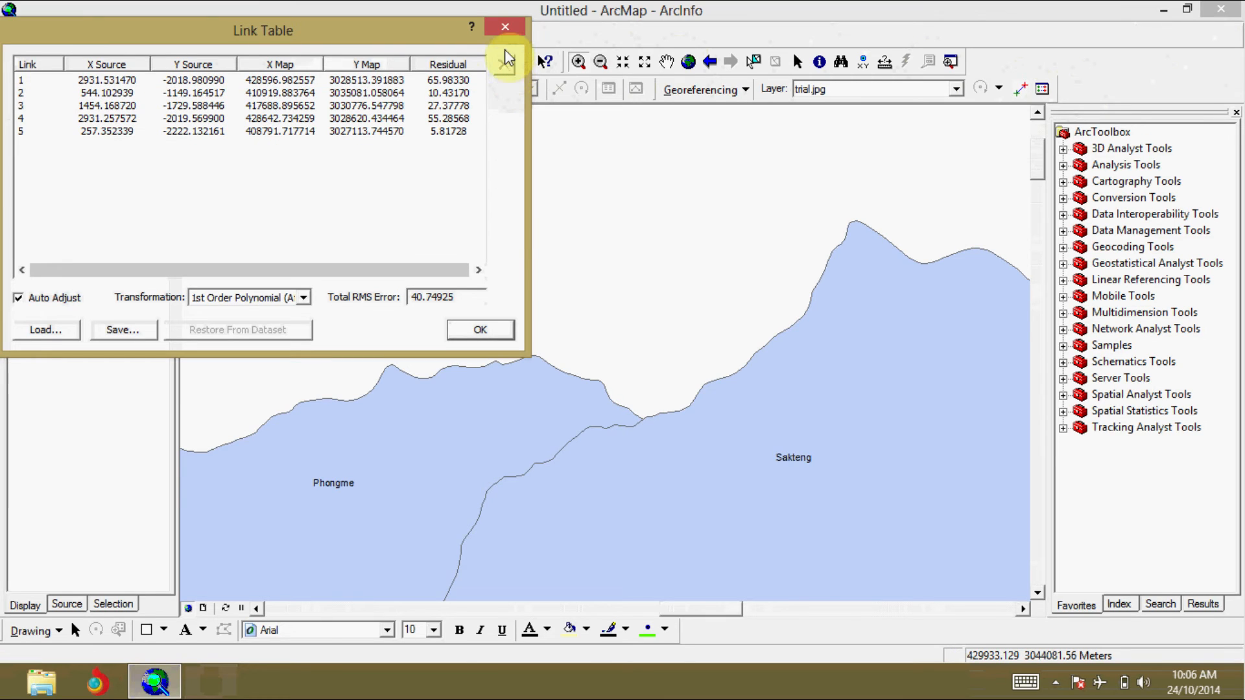
{"action": "left_click", "coordinate": [506, 36]}
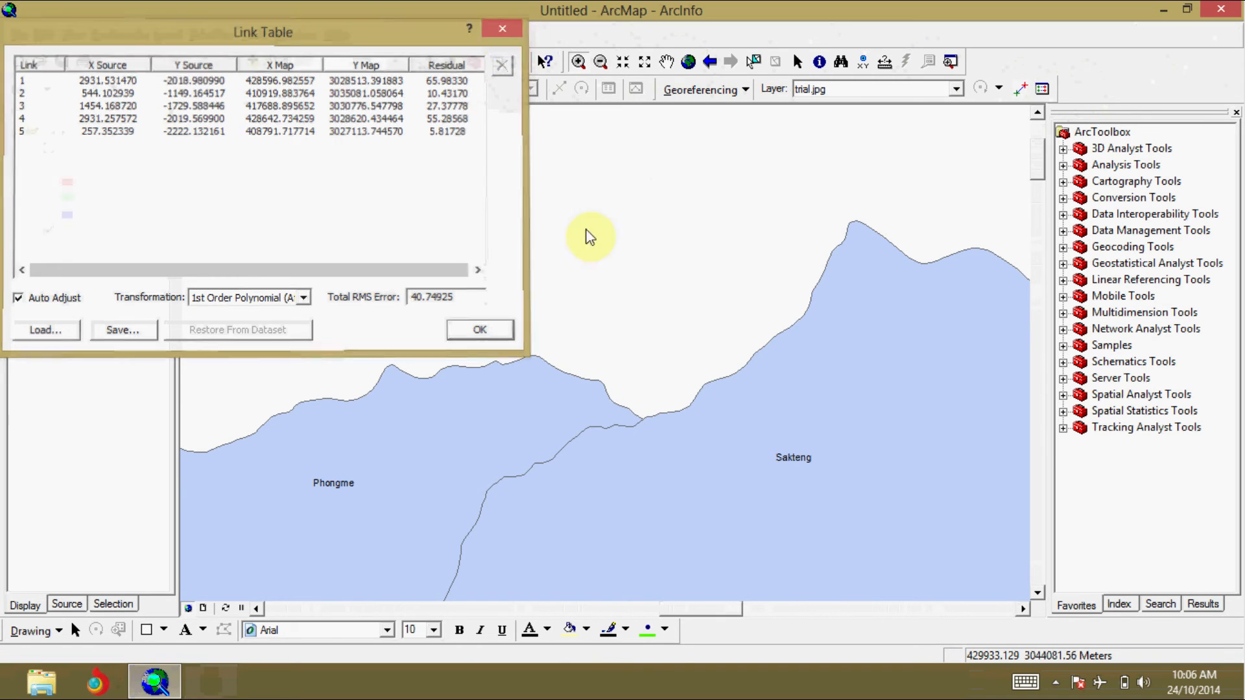
Step: Add a new control point from Phongme's northeastern tip on trial.jpg to the Phongme–Sakteng junction on trashigang's northern boundary, with the image hidden
{"action": "left_click", "coordinate": [51, 148]}
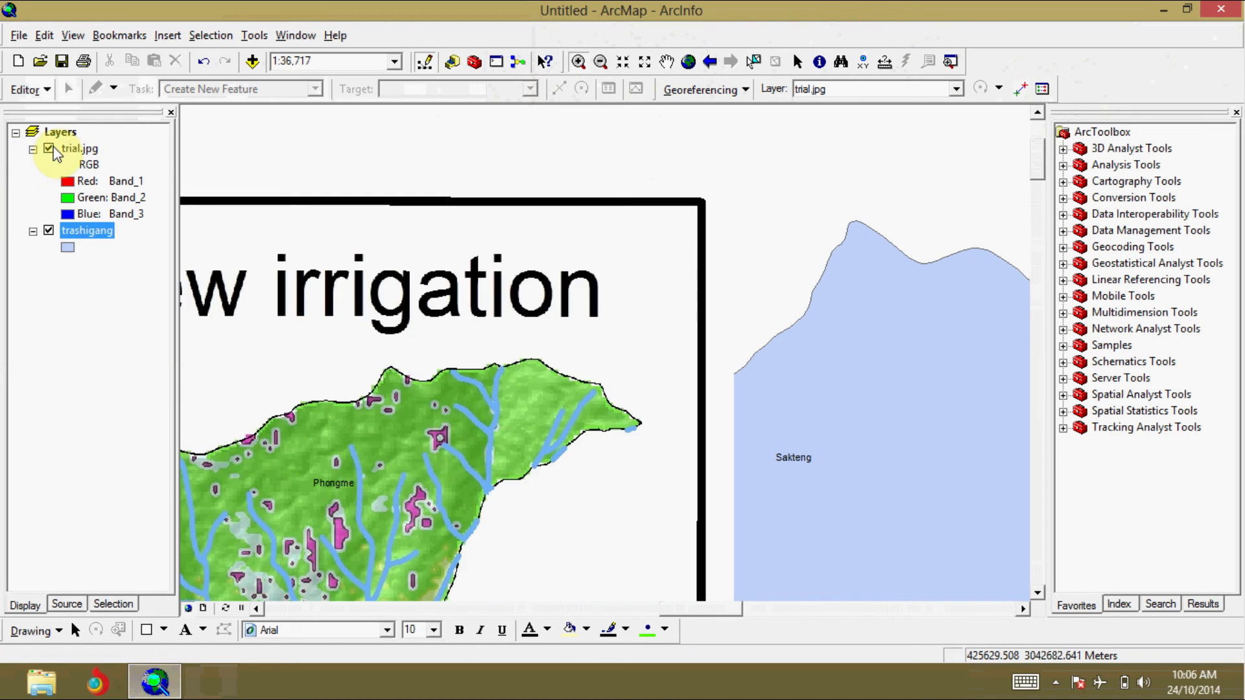
{"action": "left_click", "coordinate": [1021, 89]}
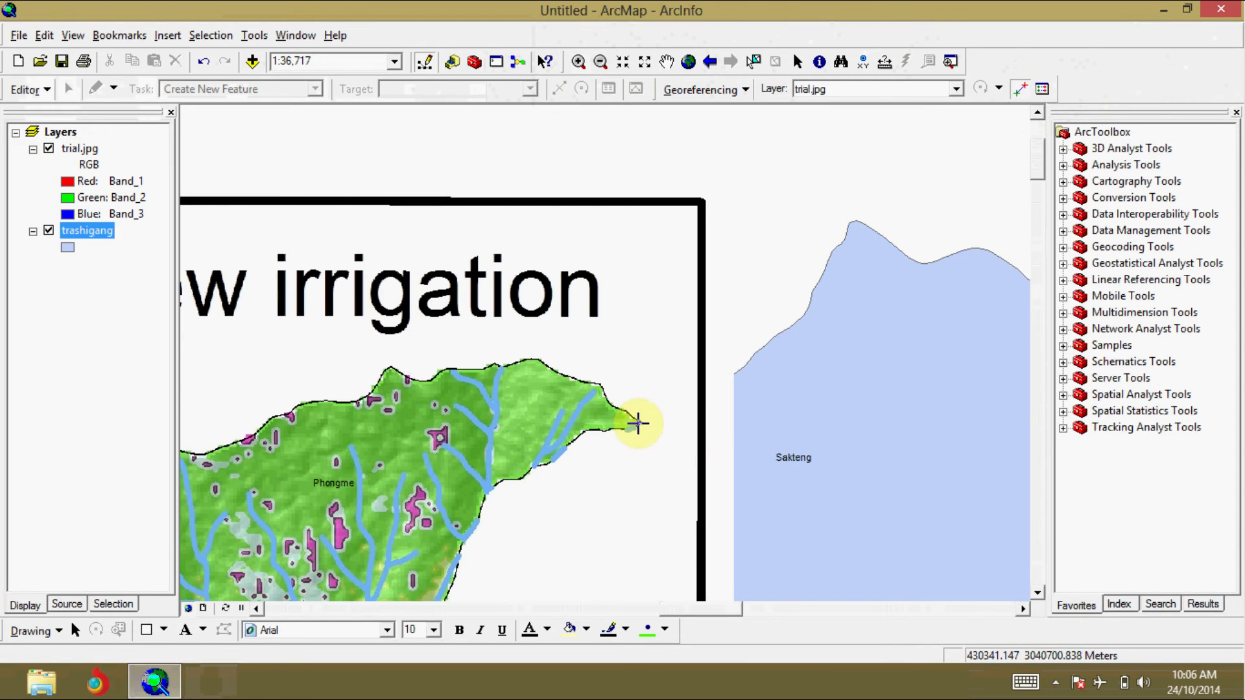
{"action": "left_click", "coordinate": [637, 424]}
{"action": "left_click", "coordinate": [54, 151]}
{"action": "left_click", "coordinate": [49, 149]}
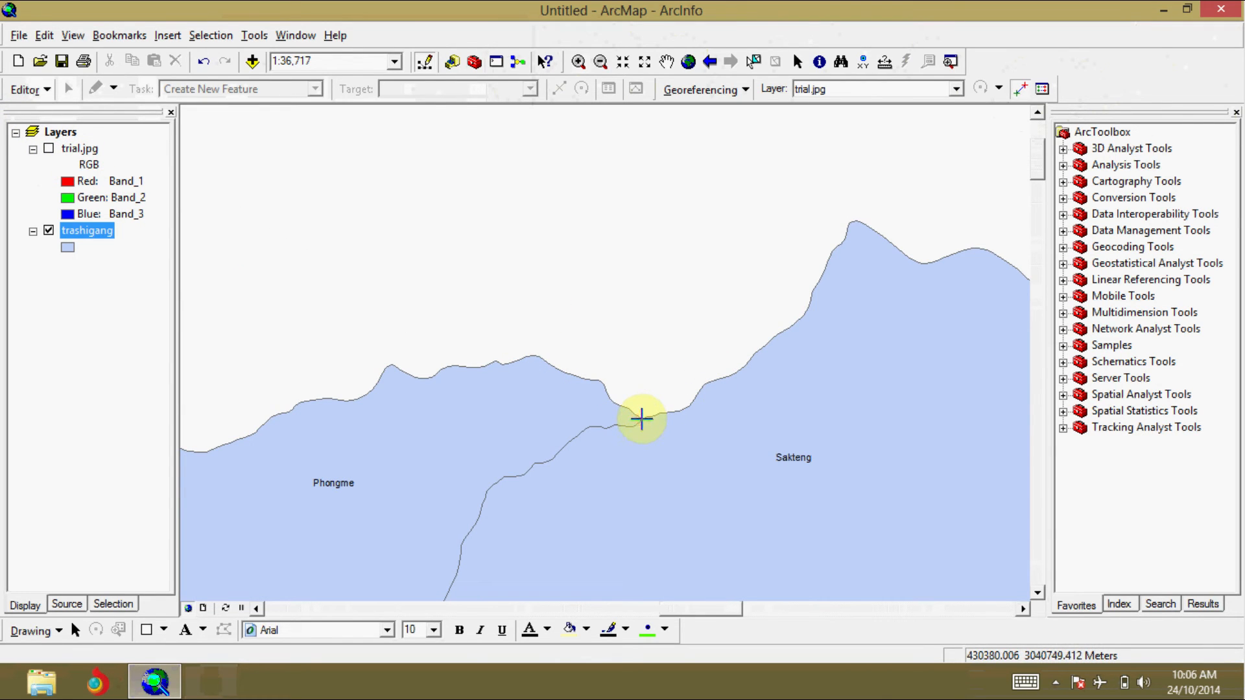
Step: Review the link residuals and total RMS error, and inspect the two links at the Phongme–Sakteng–Merak junction up close
{"action": "left_click", "coordinate": [1043, 89]}
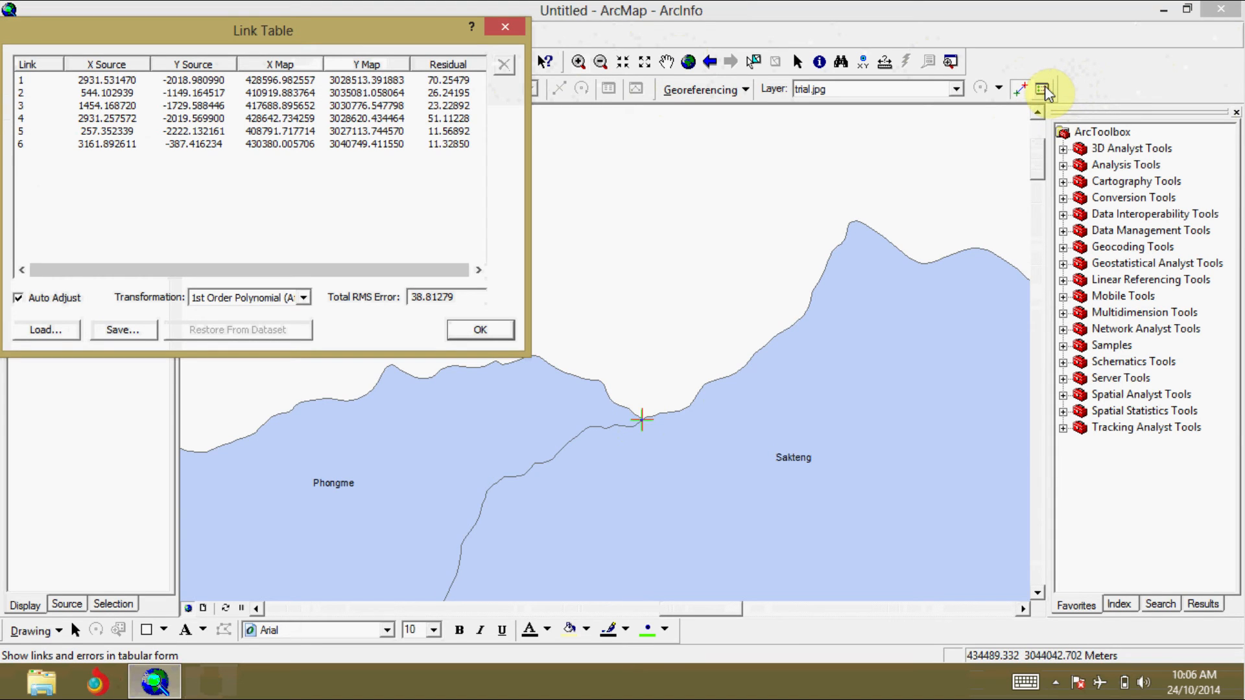
{"action": "left_click", "coordinate": [512, 20]}
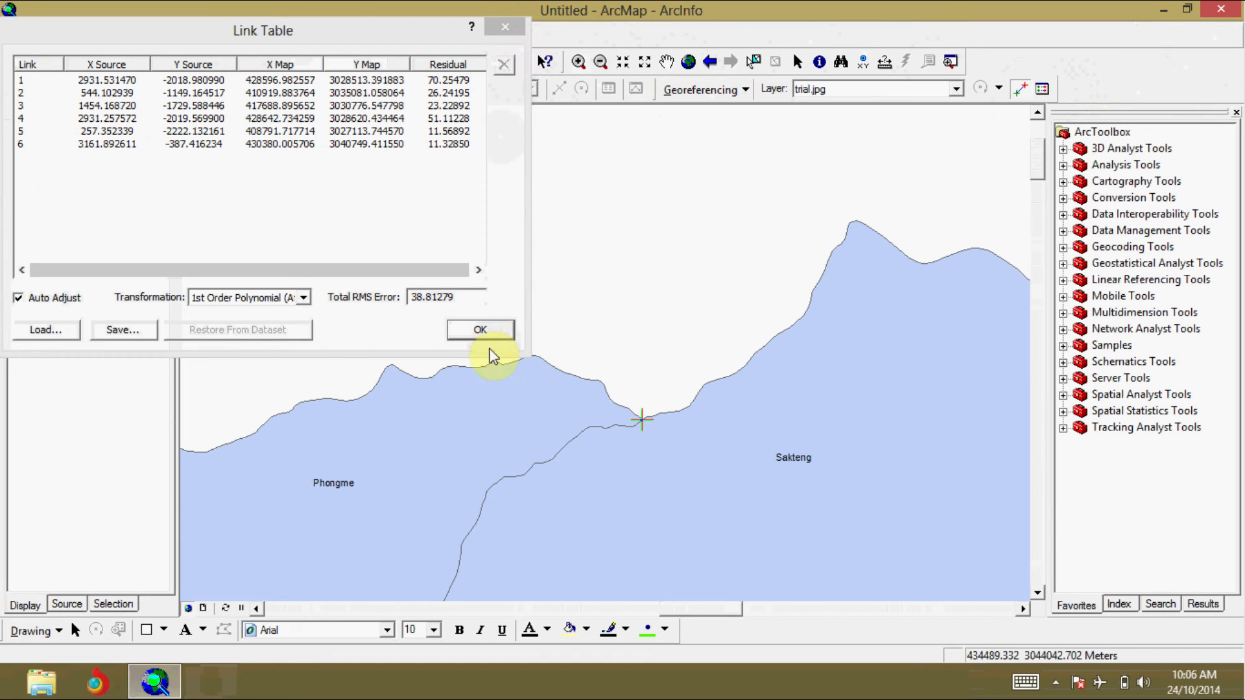
{"action": "left_click", "coordinate": [480, 329]}
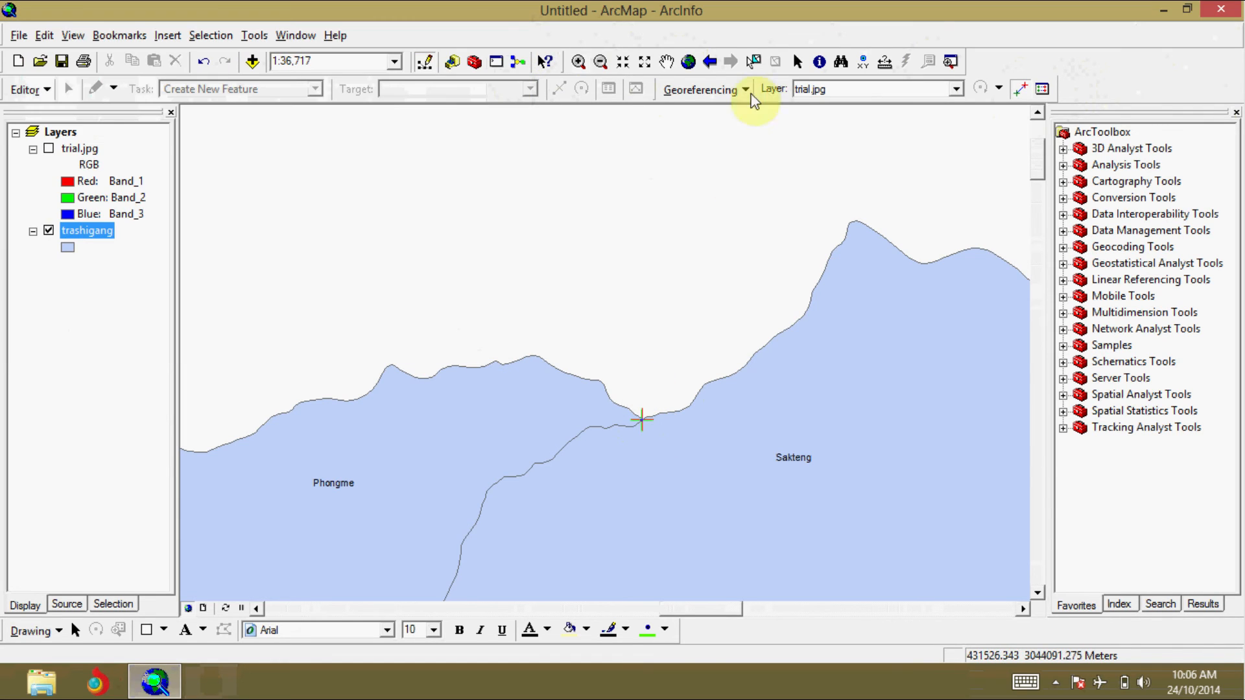
{"action": "left_click", "coordinate": [688, 63]}
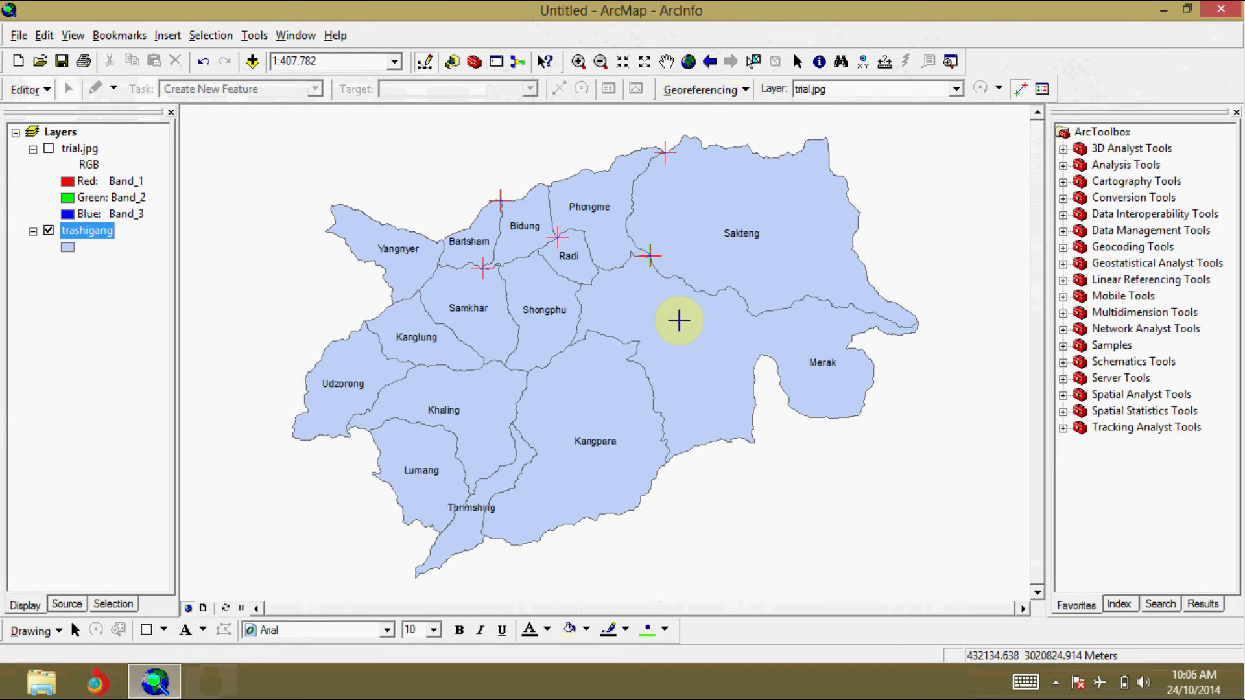
{"action": "left_click", "coordinate": [578, 61]}
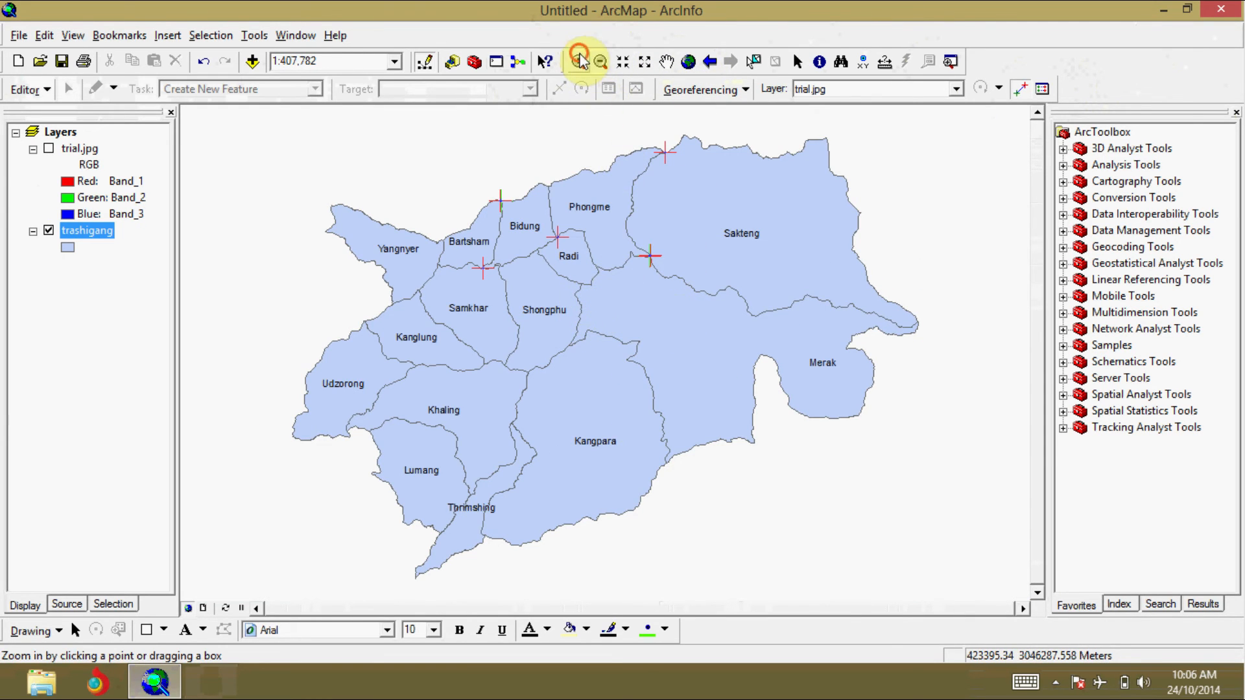
{"action": "left_click_drag", "start_coordinate": [639, 245], "coordinate": [663, 274]}
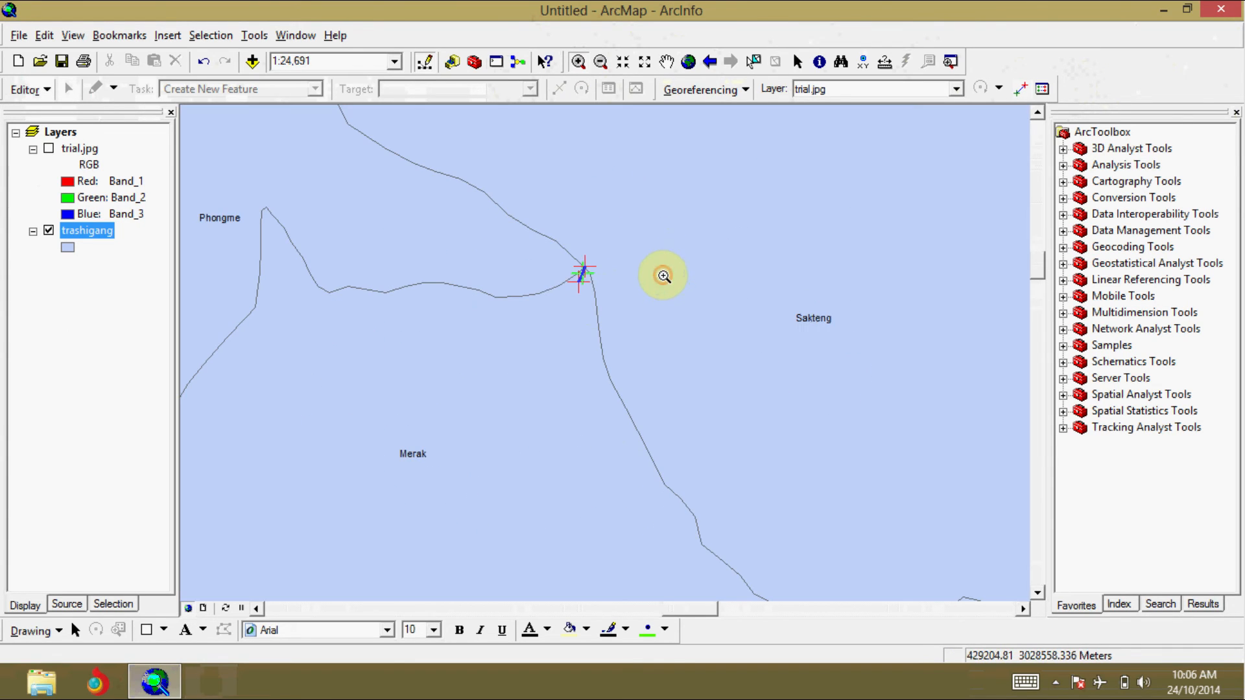
{"action": "left_click_drag", "start_coordinate": [549, 251], "coordinate": [642, 336]}
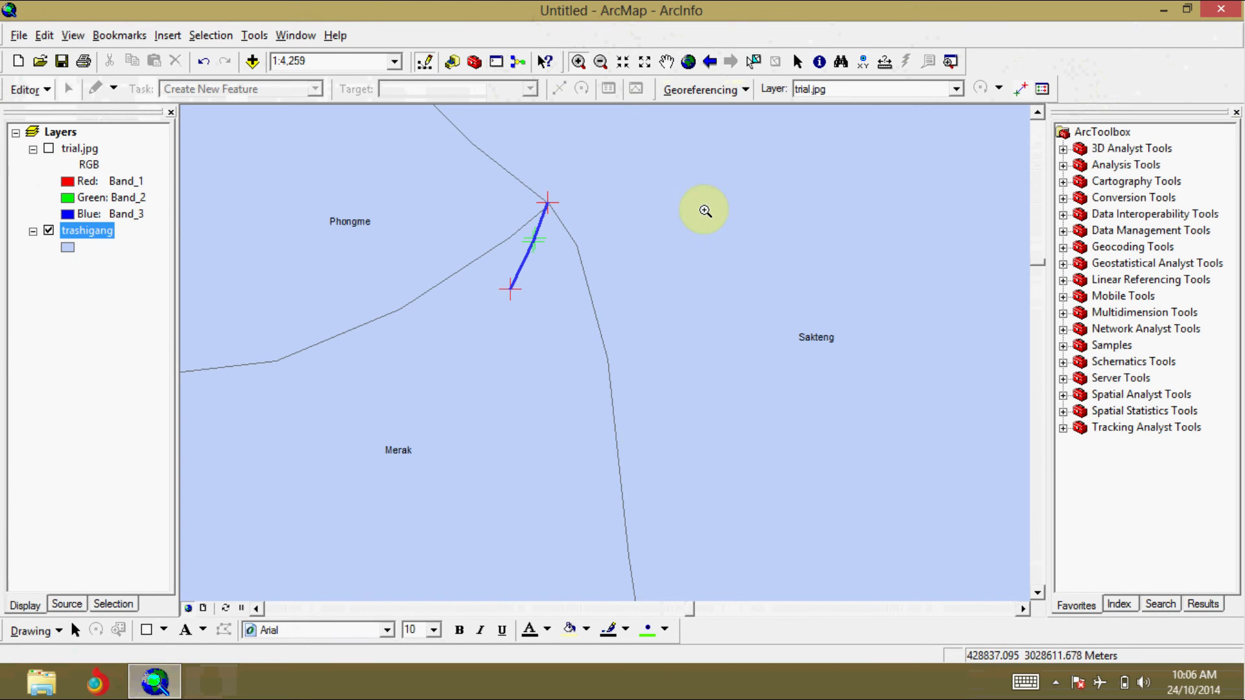
Step: Delete link 1, the misplaced link near the Phongme–Sakteng–Merak junction with the largest residual, from the Link Table
{"action": "left_click", "coordinate": [1042, 88]}
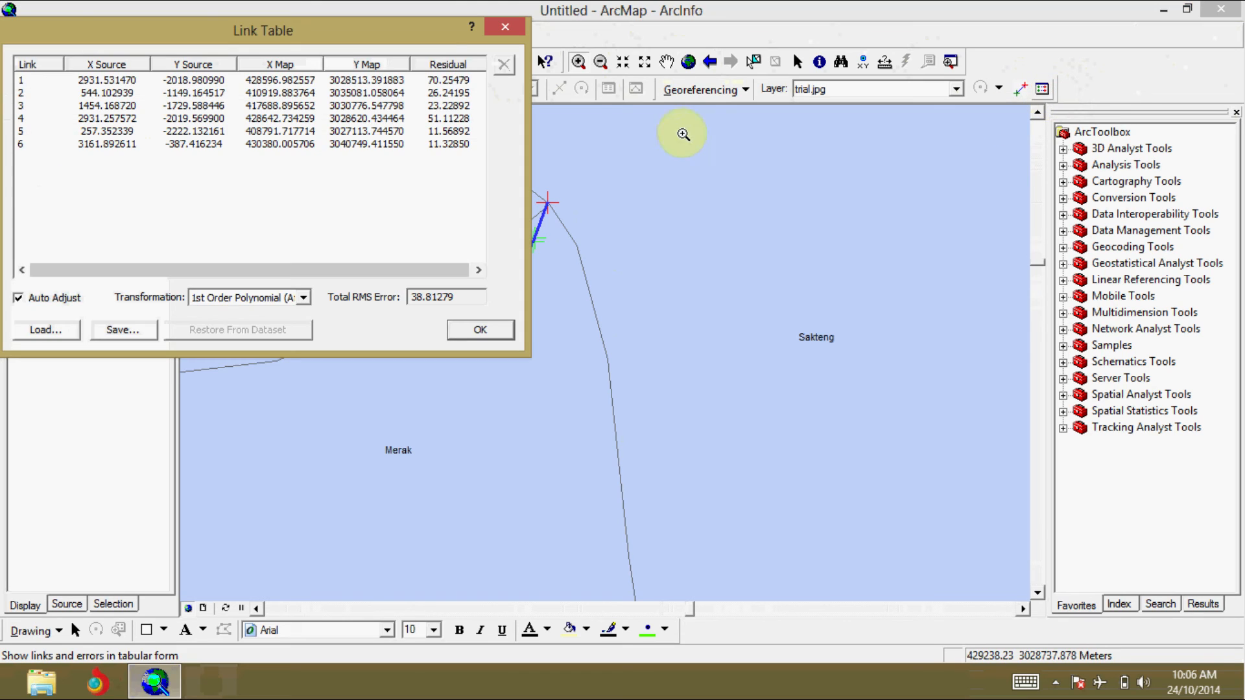
{"action": "left_click_drag", "start_coordinate": [415, 40], "coordinate": [588, 302]}
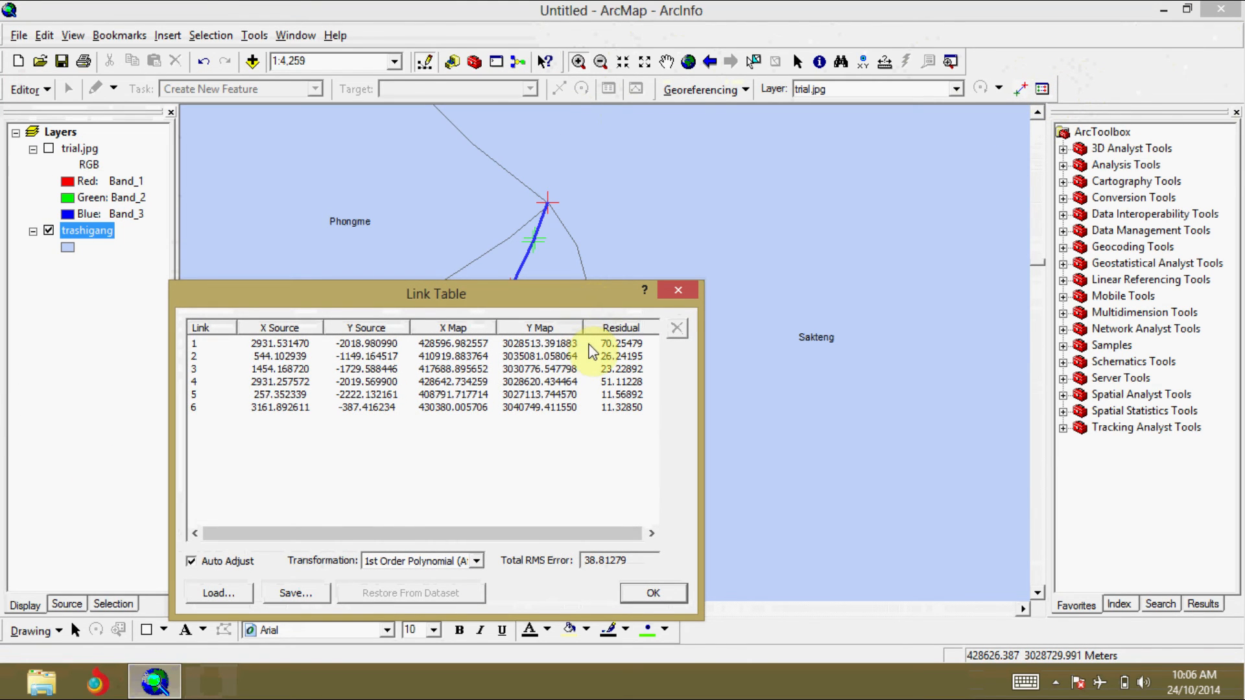
{"action": "left_click", "coordinate": [594, 344]}
{"action": "left_click_drag", "start_coordinate": [590, 288], "coordinate": [681, 336]}
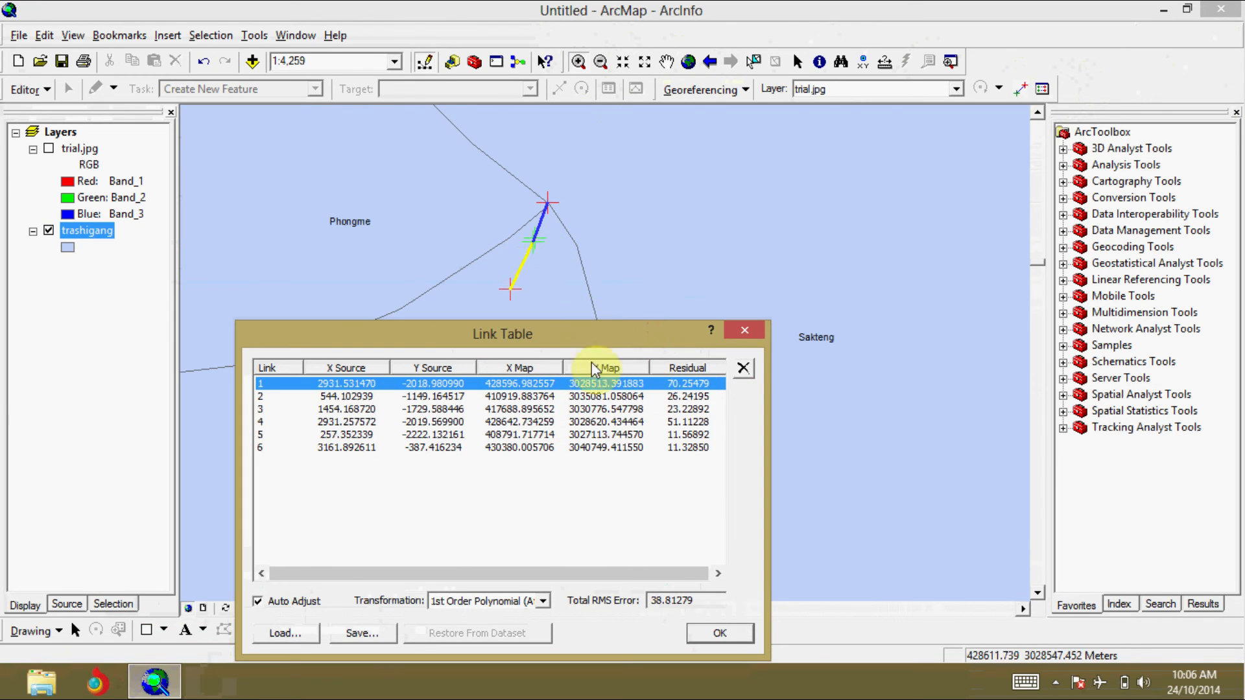
{"action": "double_click", "coordinate": [606, 383]}
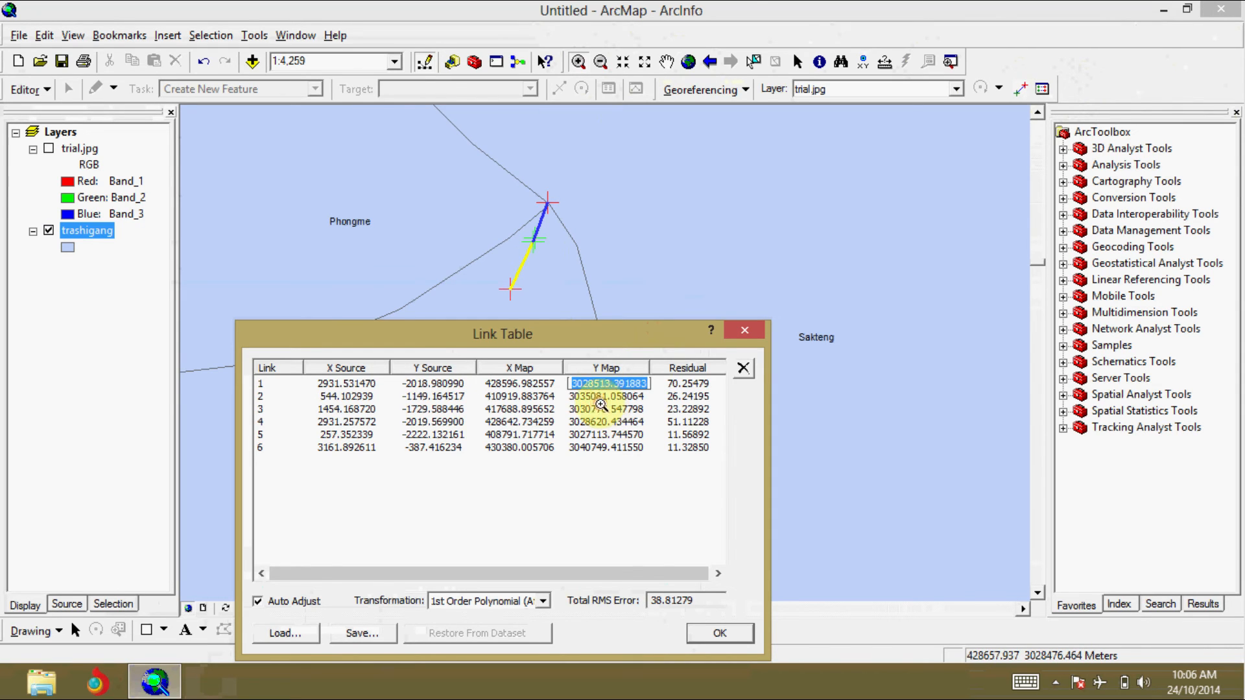
{"action": "left_click", "coordinate": [603, 409]}
{"action": "left_click", "coordinate": [609, 383]}
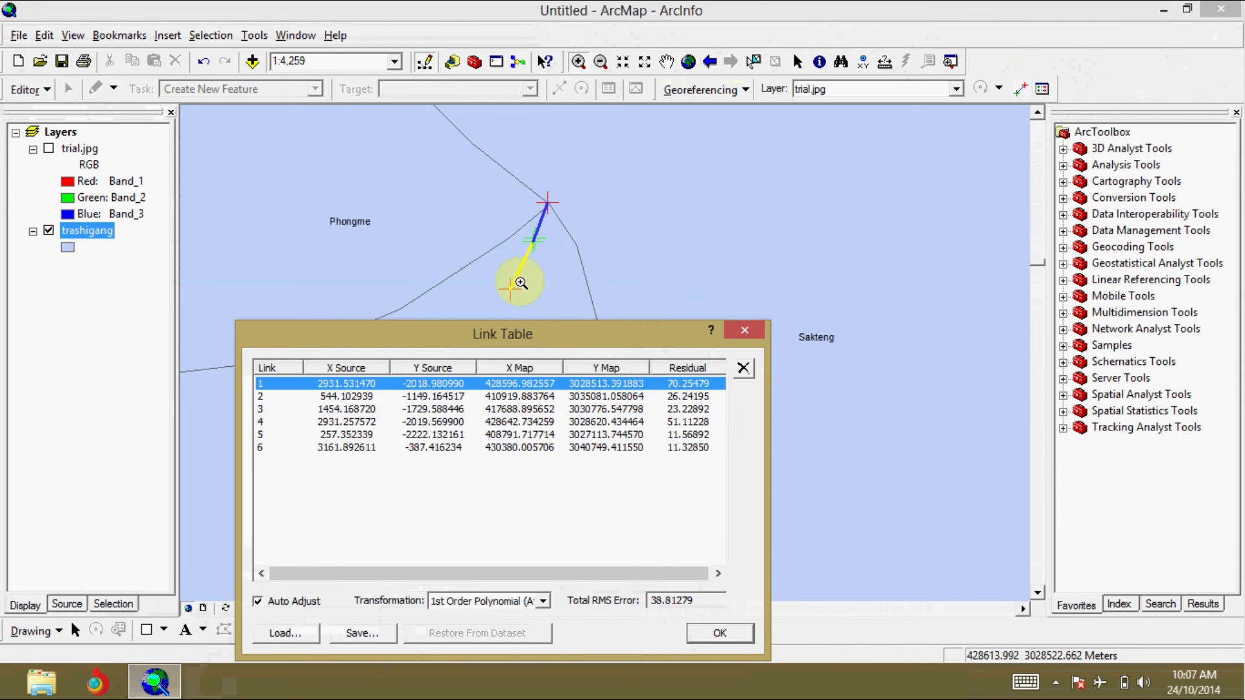
{"action": "left_click", "coordinate": [743, 371]}
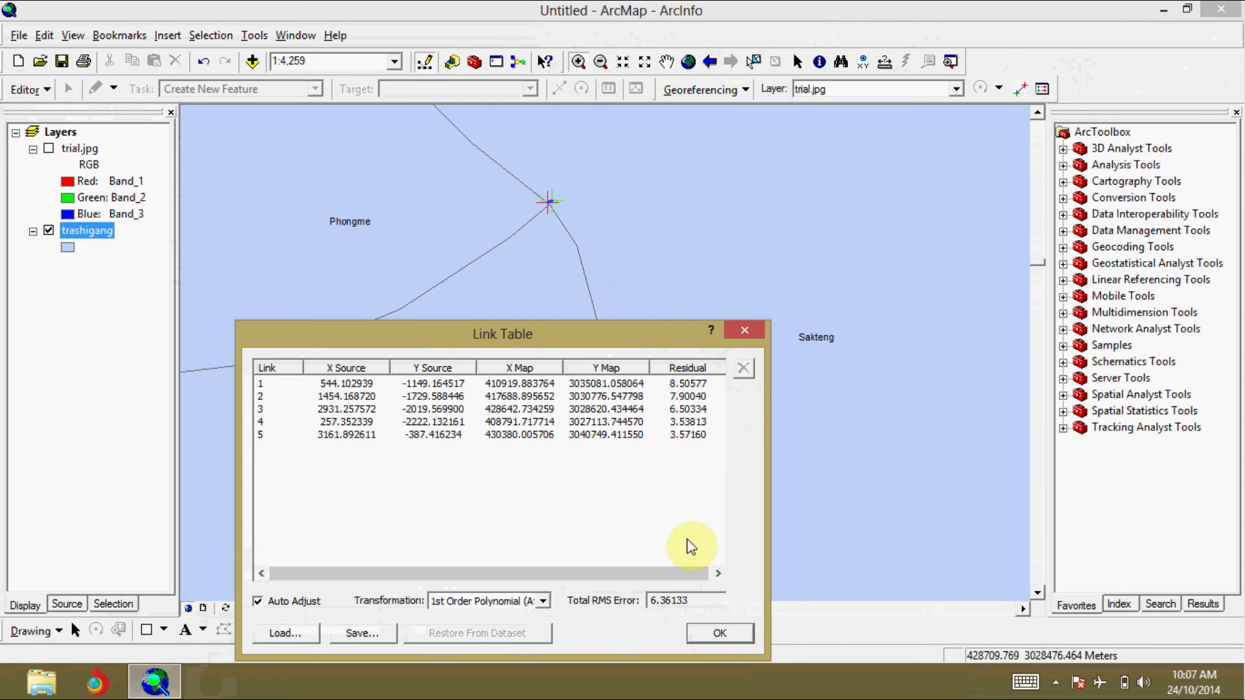
Step: Check the remaining residuals and the total RMS error, and close the Link Table
{"action": "left_click_drag", "start_coordinate": [659, 337], "coordinate": [805, 132]}
{"action": "left_click", "coordinate": [812, 263]}
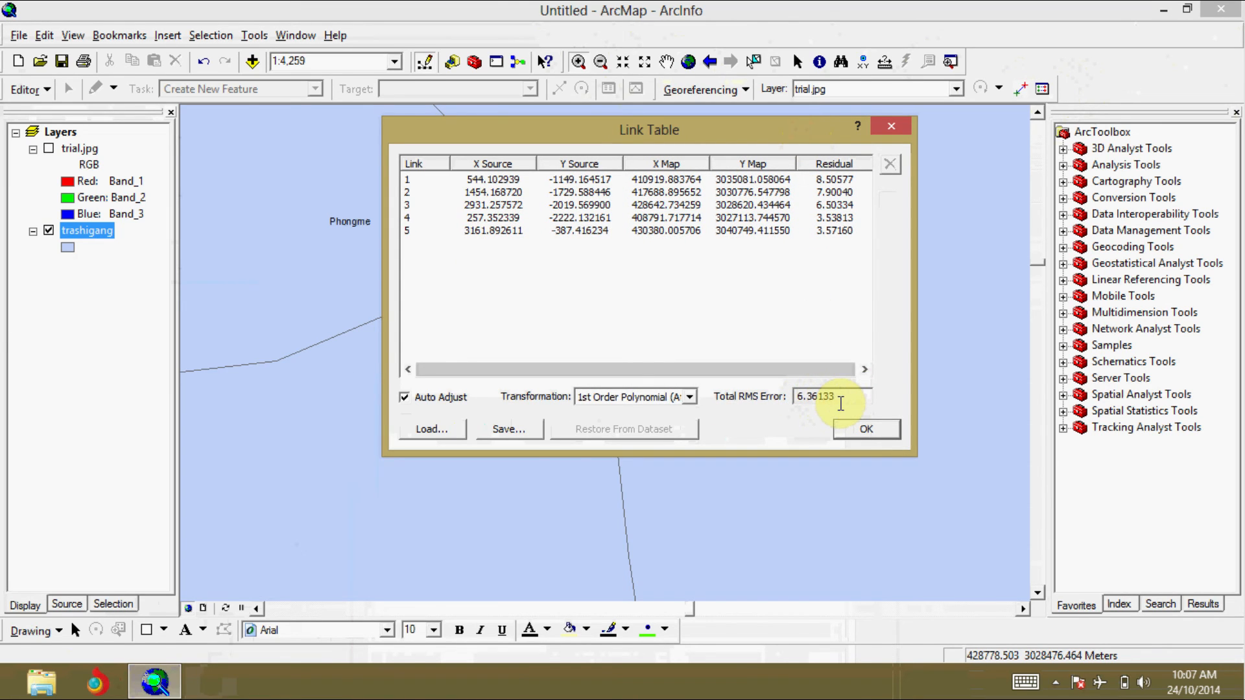
{"action": "left_click", "coordinate": [864, 429]}
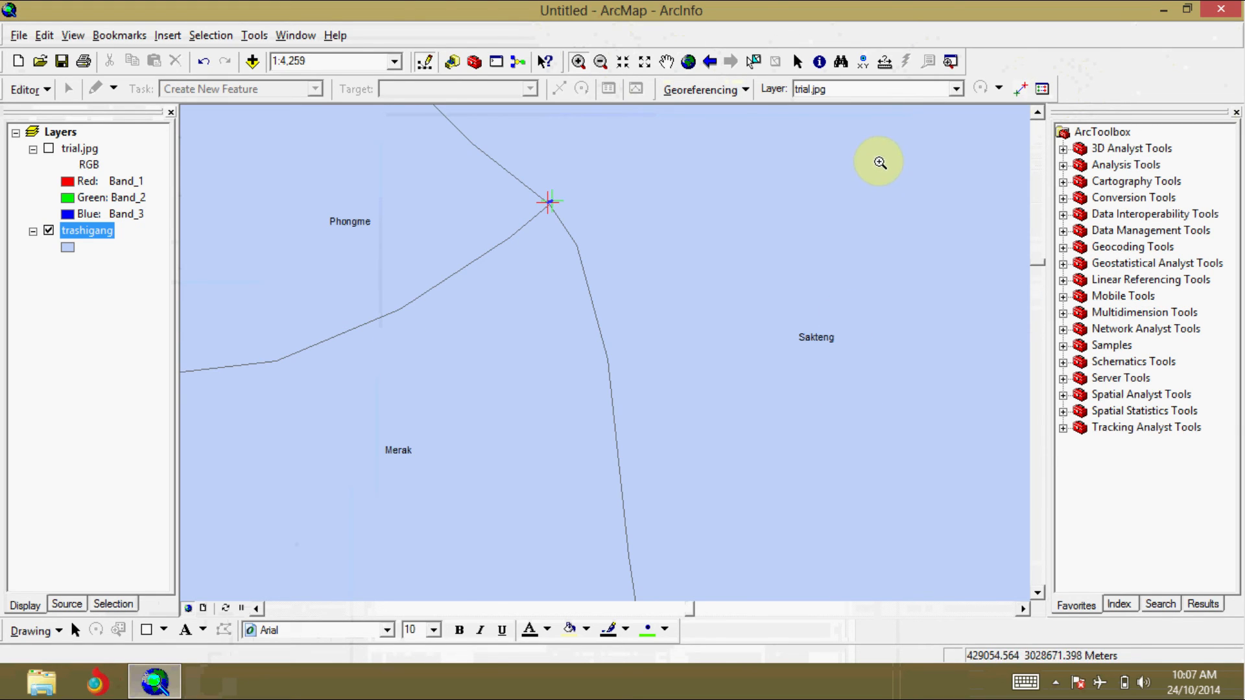
Step: Show trial.jpg again with the map at full extent, and move the trashigang layer above it in the drawing order
{"action": "left_click", "coordinate": [688, 61]}
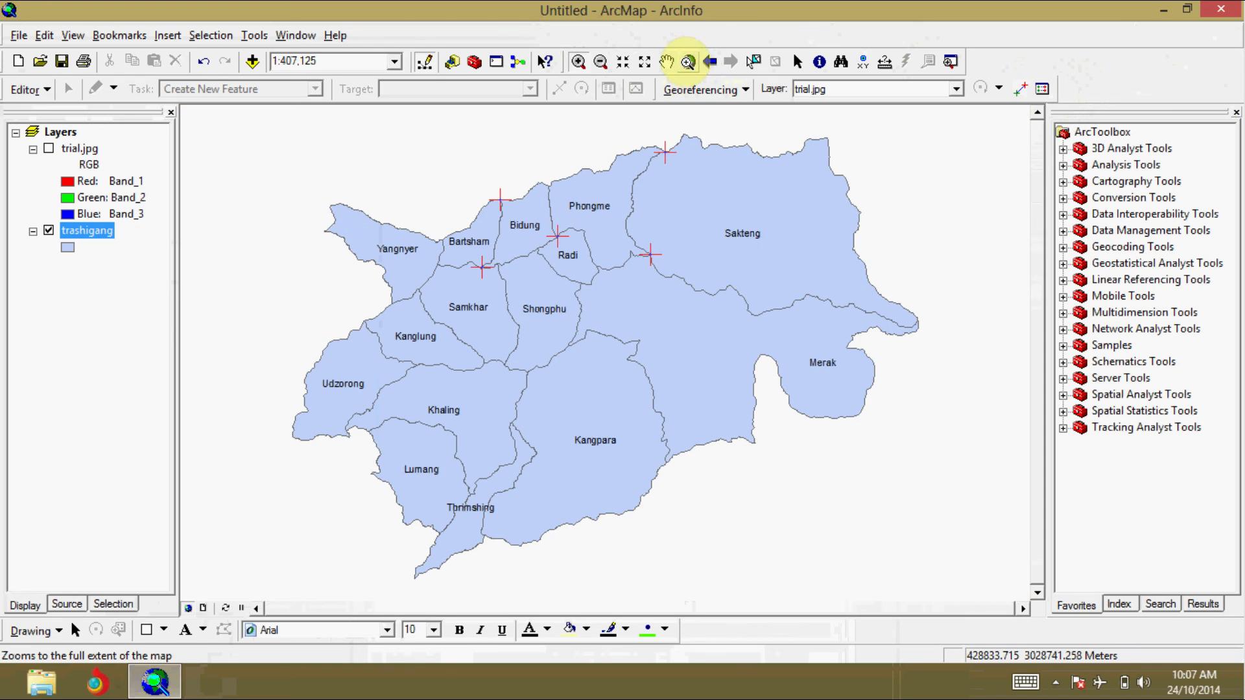
{"action": "left_click", "coordinate": [48, 149]}
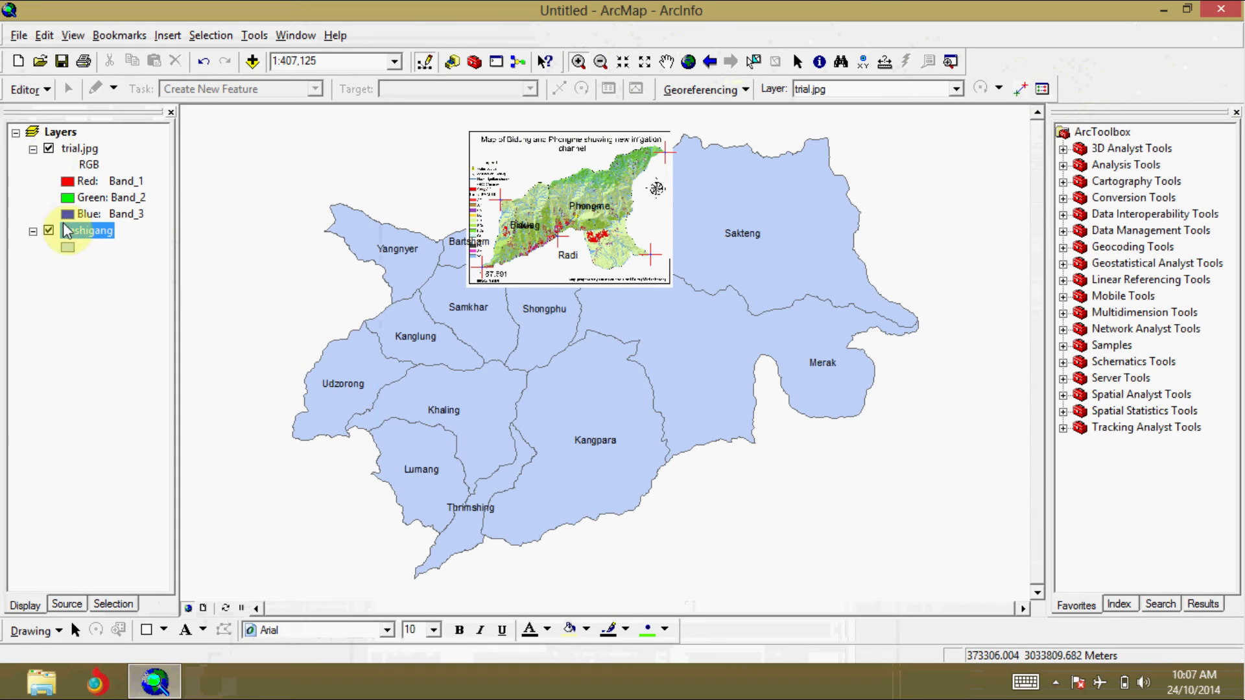
{"action": "left_click_drag", "start_coordinate": [77, 232], "coordinate": [89, 145]}
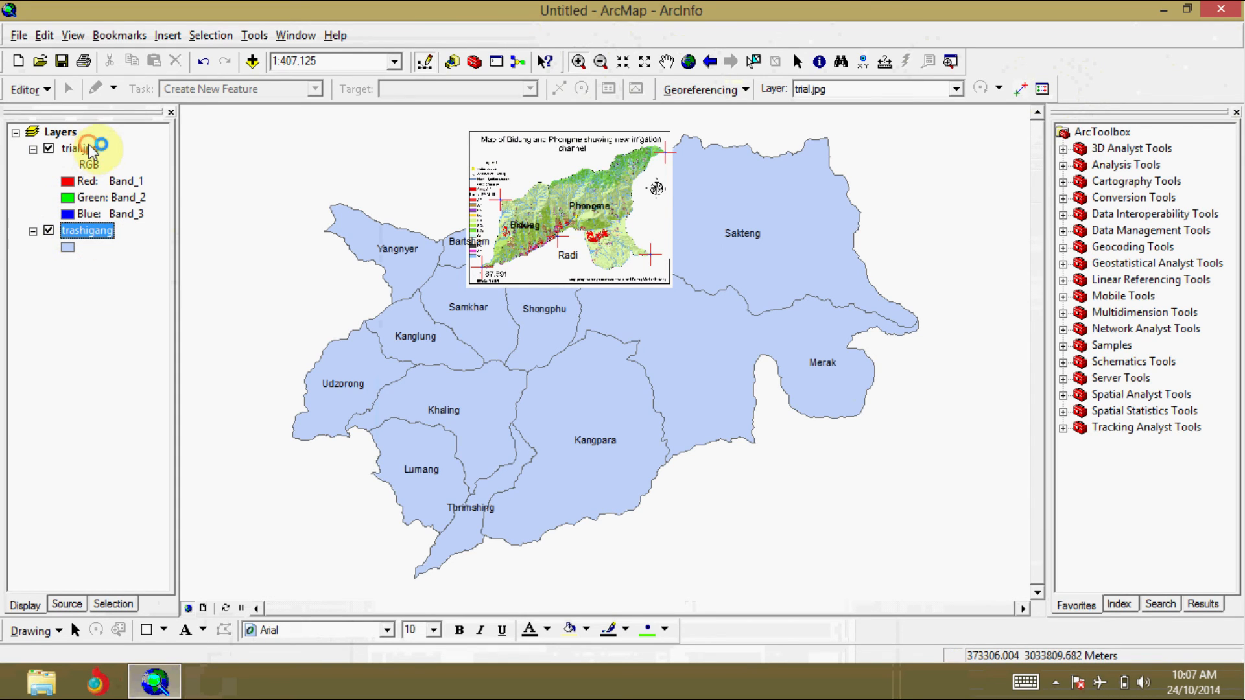
{"action": "left_click", "coordinate": [114, 285]}
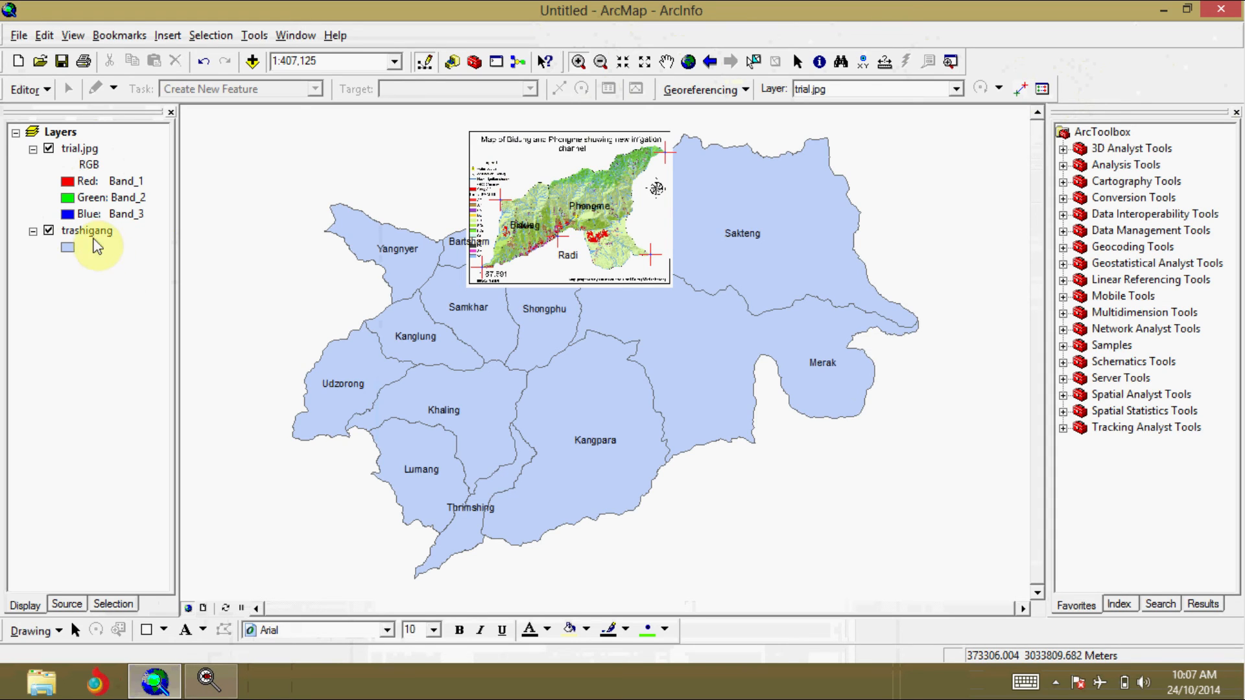
{"action": "left_click_drag", "start_coordinate": [90, 235], "coordinate": [83, 144]}
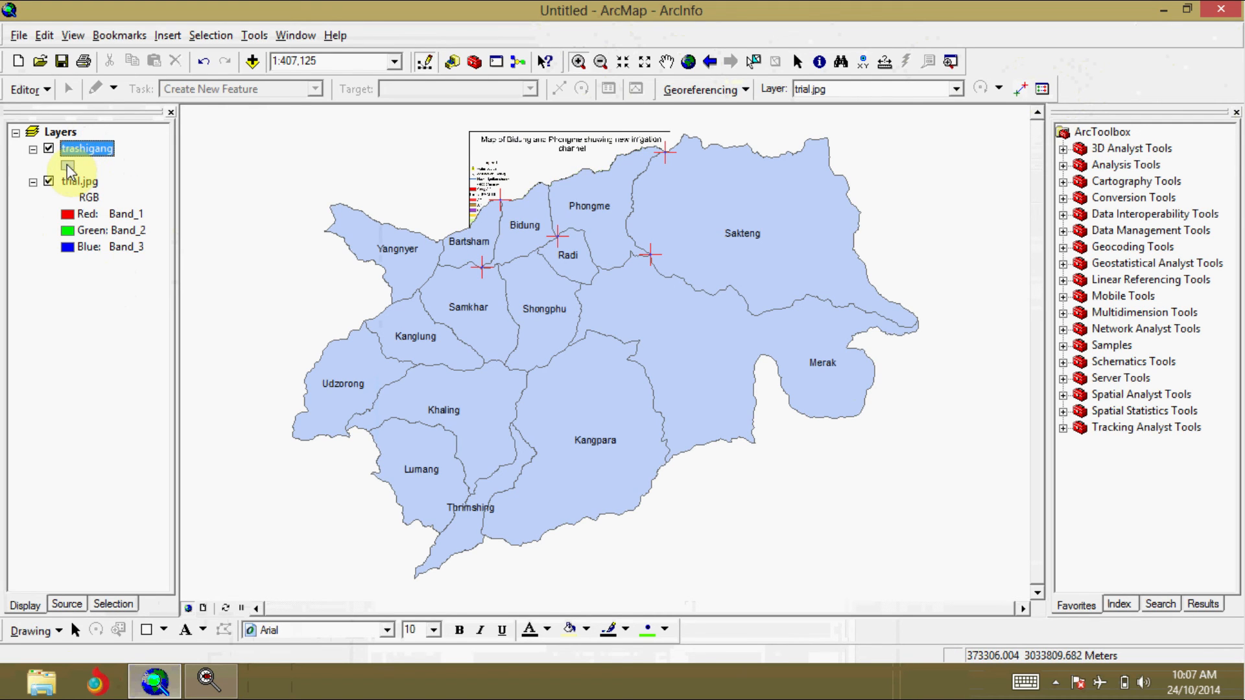
Step: Give the trashigang layer the Hollow fill symbol, and hide the layer after comparing its boundaries with the image
{"action": "left_click", "coordinate": [68, 165]}
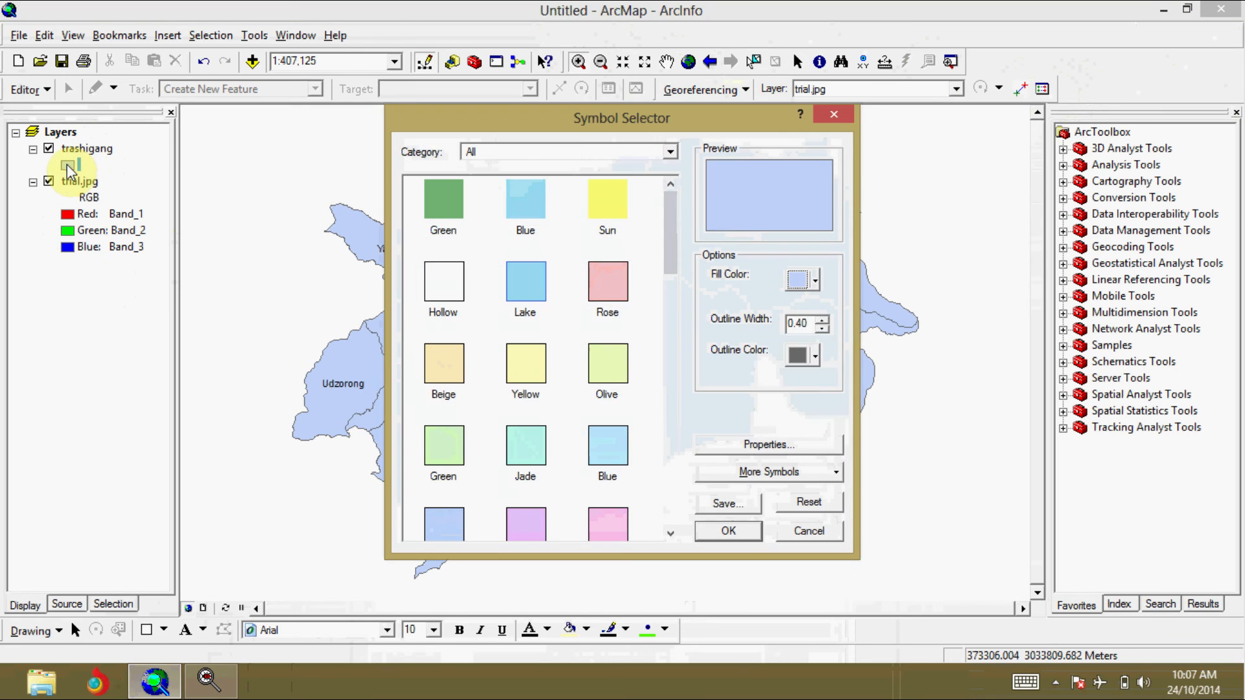
{"action": "left_click", "coordinate": [439, 302]}
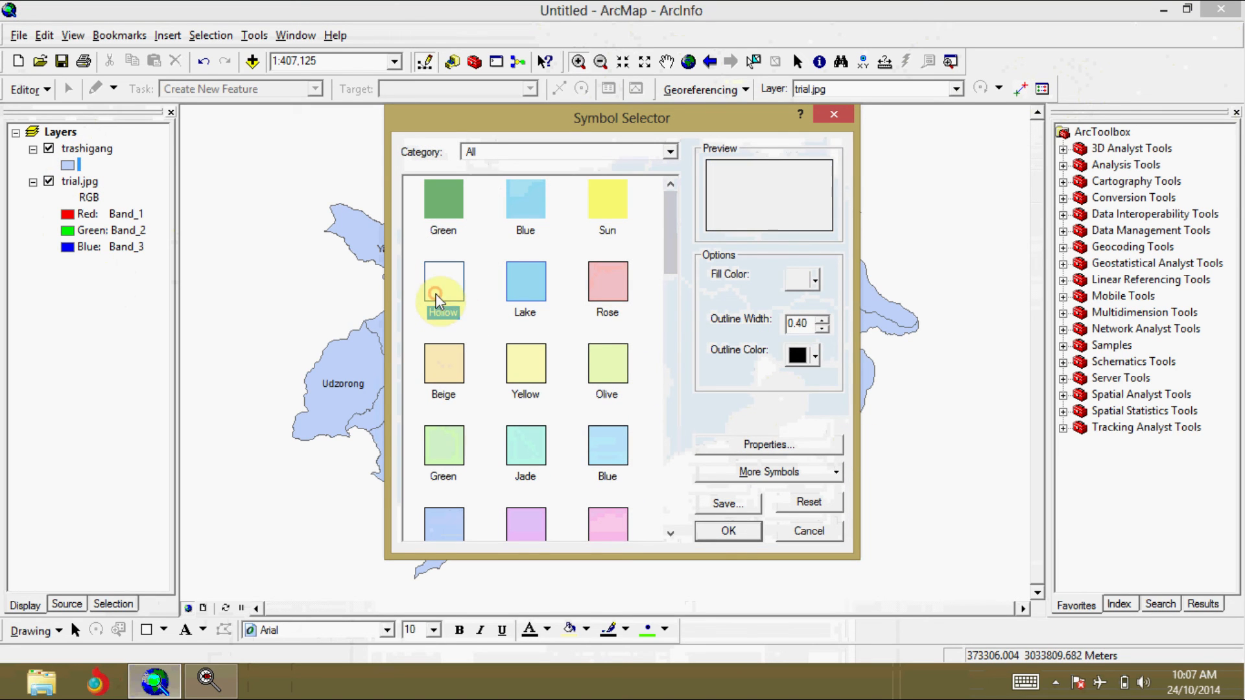
{"action": "left_click", "coordinate": [725, 531]}
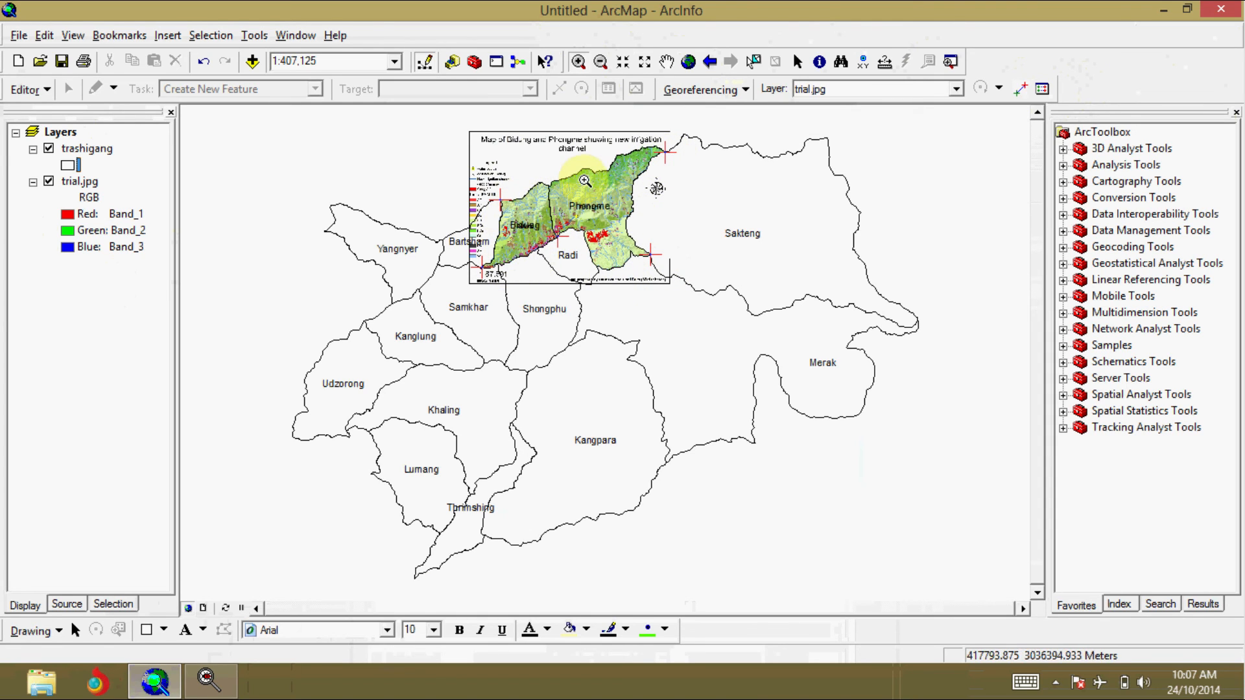
{"action": "left_click", "coordinate": [49, 148]}
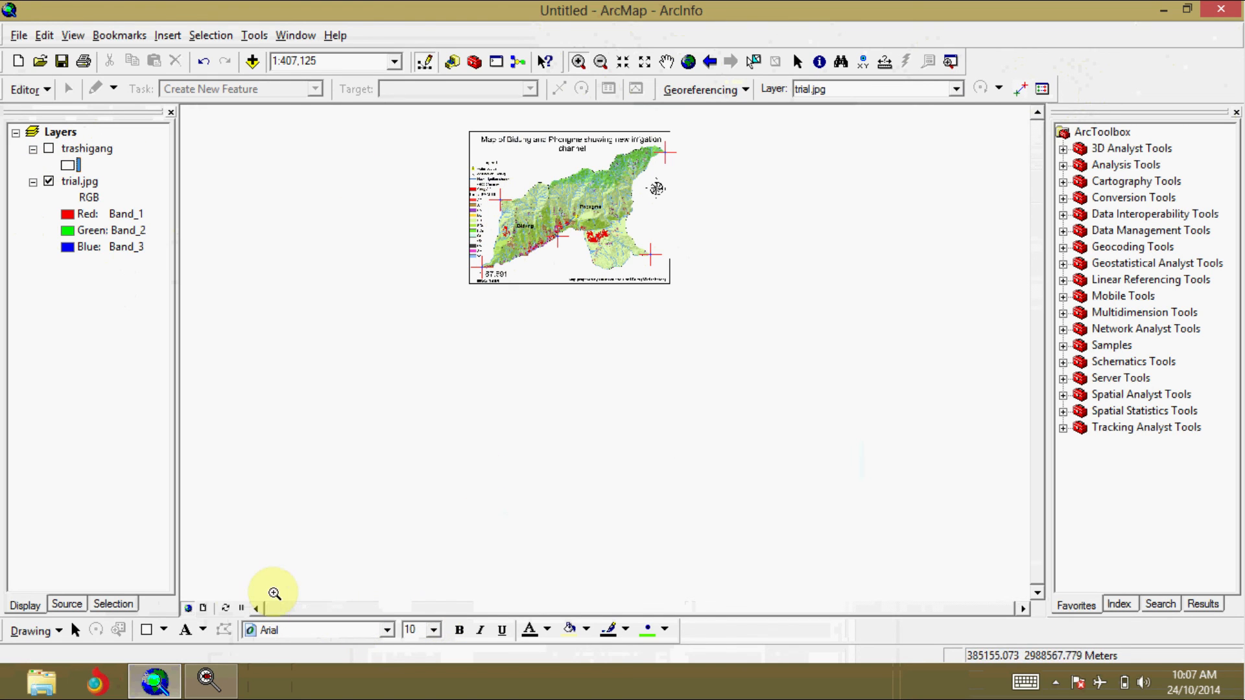
{"action": "left_click", "coordinate": [204, 609]}
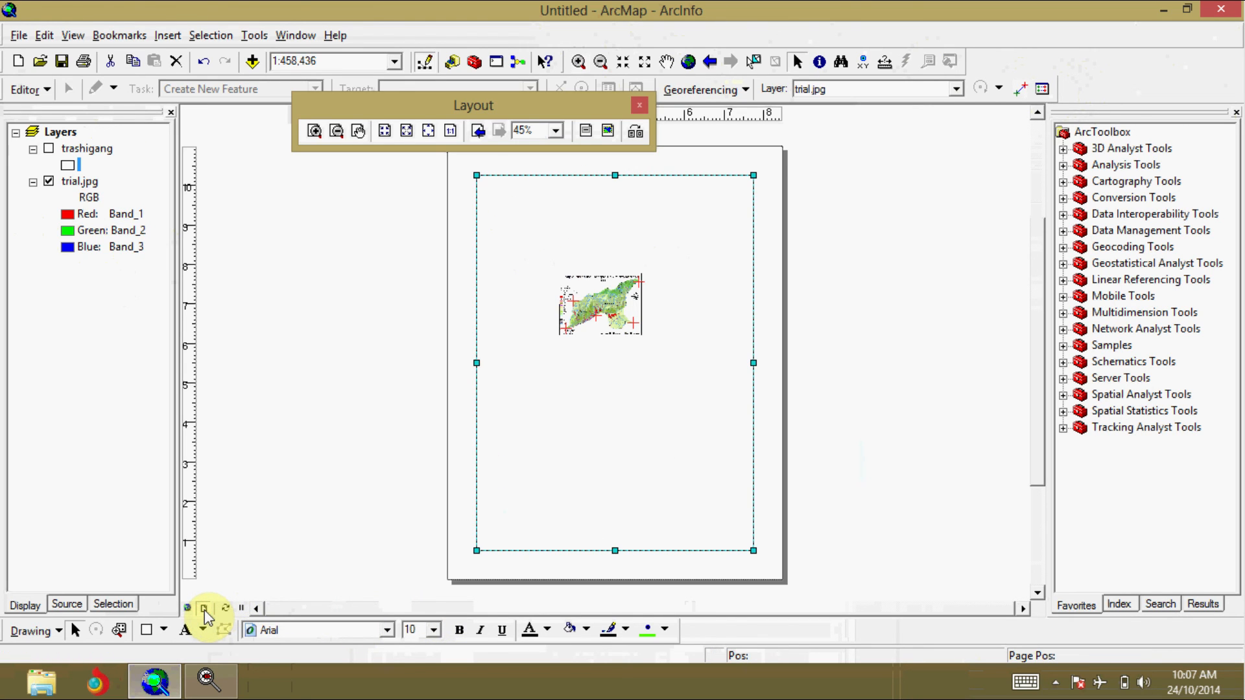
{"action": "left_click", "coordinate": [187, 607]}
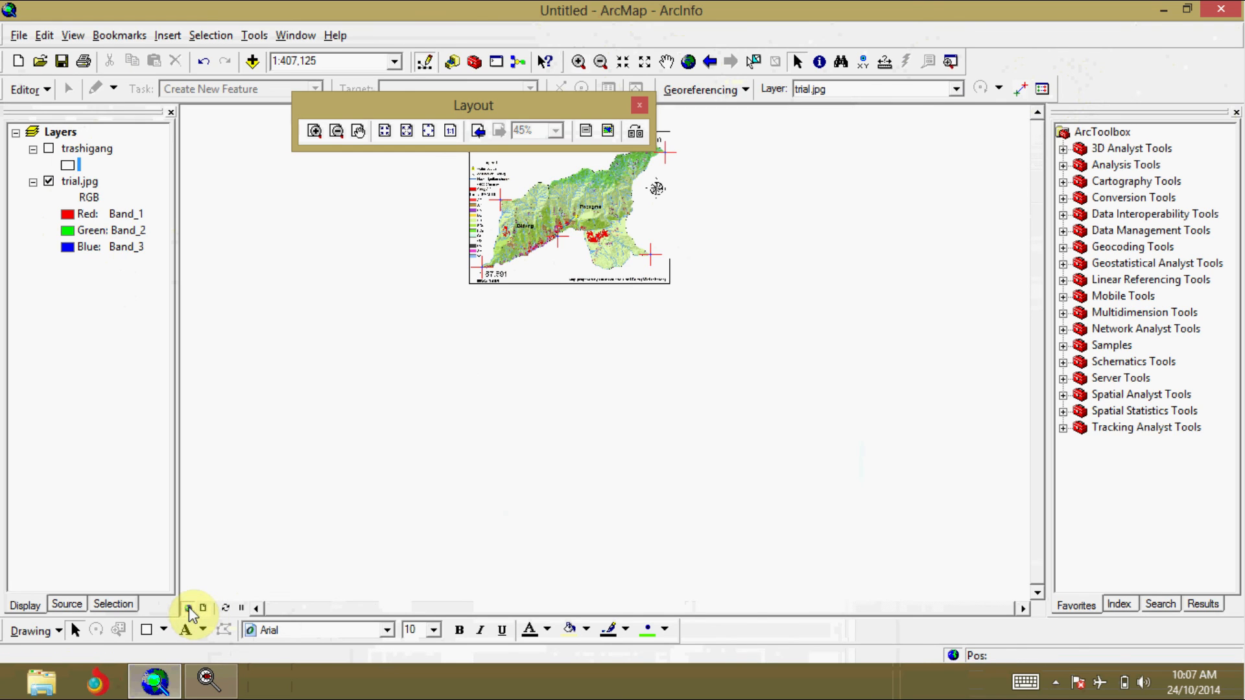
{"action": "left_click", "coordinate": [635, 107]}
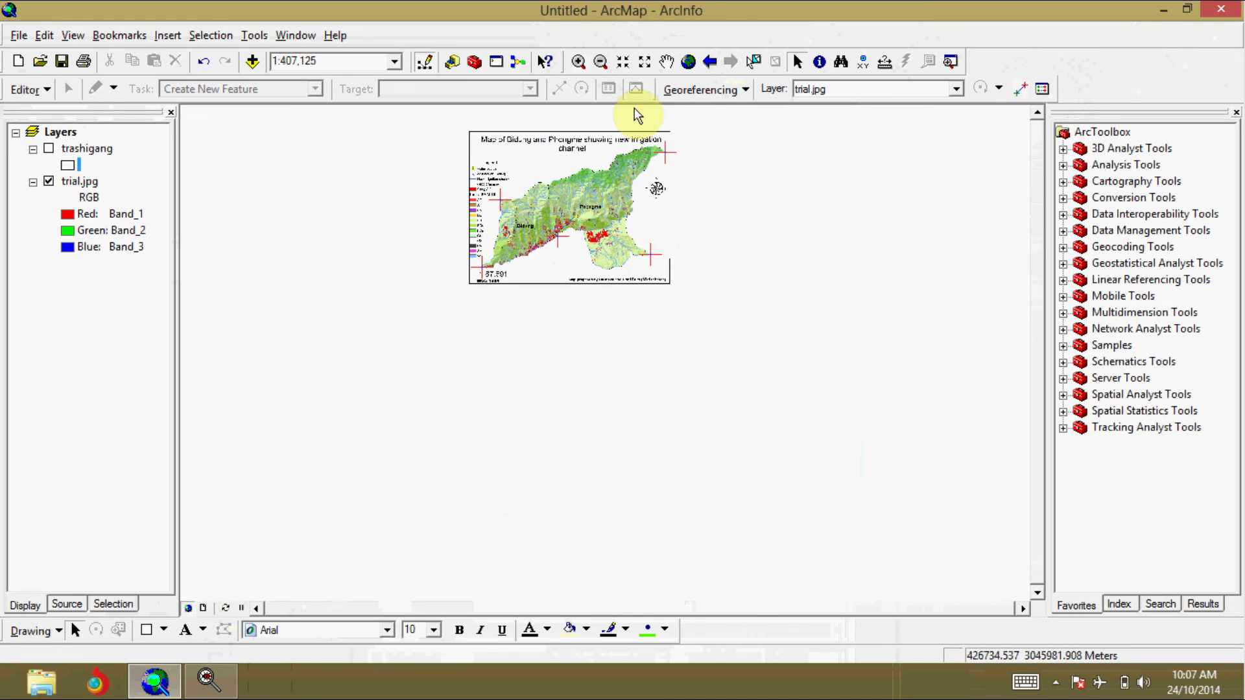
Step: Inspect the georeferenced trial.jpg up close, from its title and legend to the Bidung and Phongme areas
{"action": "left_click", "coordinate": [578, 61]}
{"action": "left_click_drag", "start_coordinate": [466, 126], "coordinate": [706, 296]}
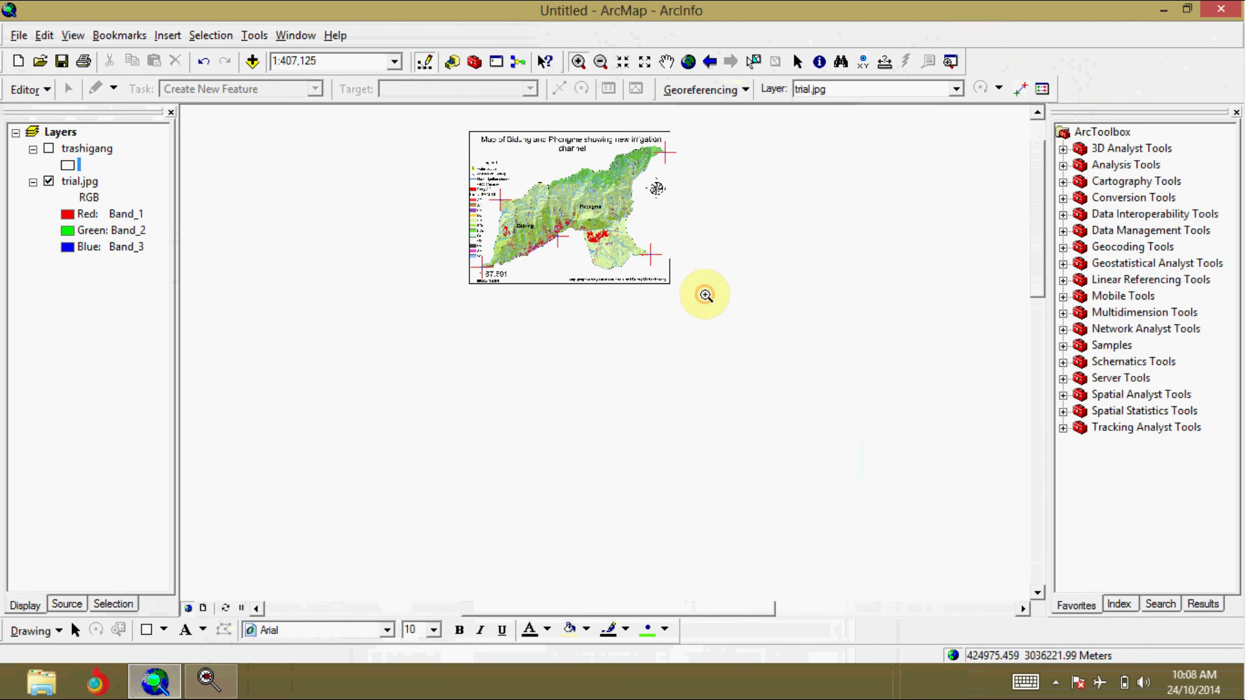
{"action": "left_click_drag", "start_coordinate": [270, 125], "coordinate": [849, 559]}
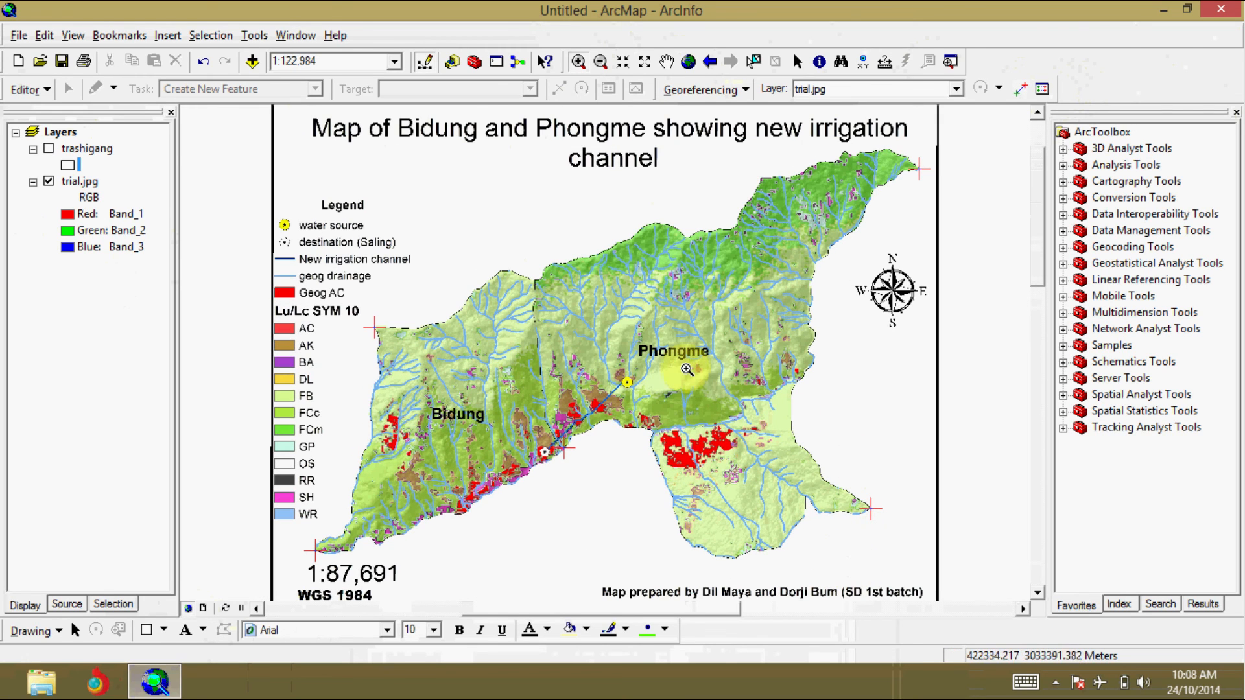